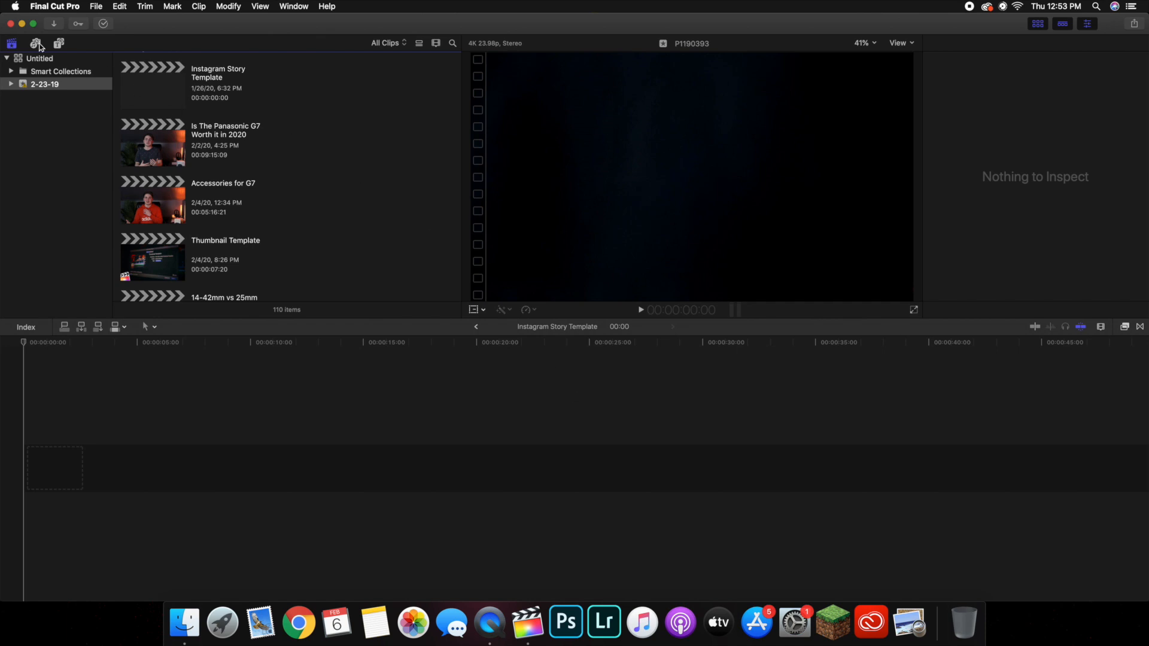
Check the desktop for P1190393.MP4 and preview that file in the media import window without importing it.
{"action": "left_click", "coordinate": [22, 25]}
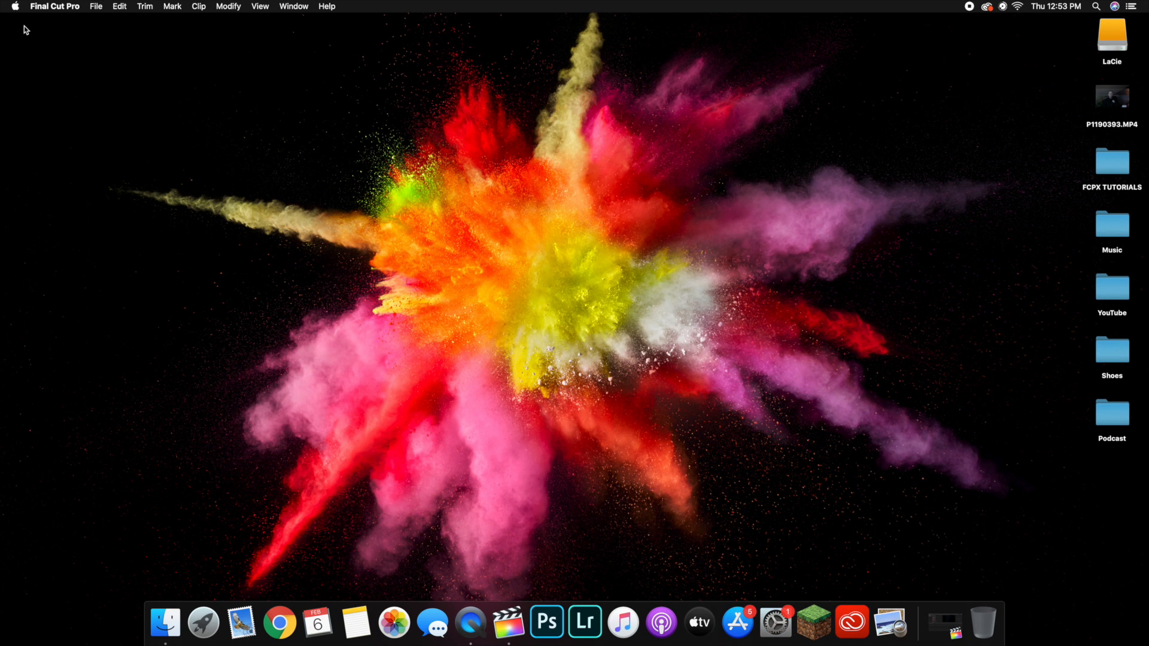
{"action": "left_click", "coordinate": [945, 625]}
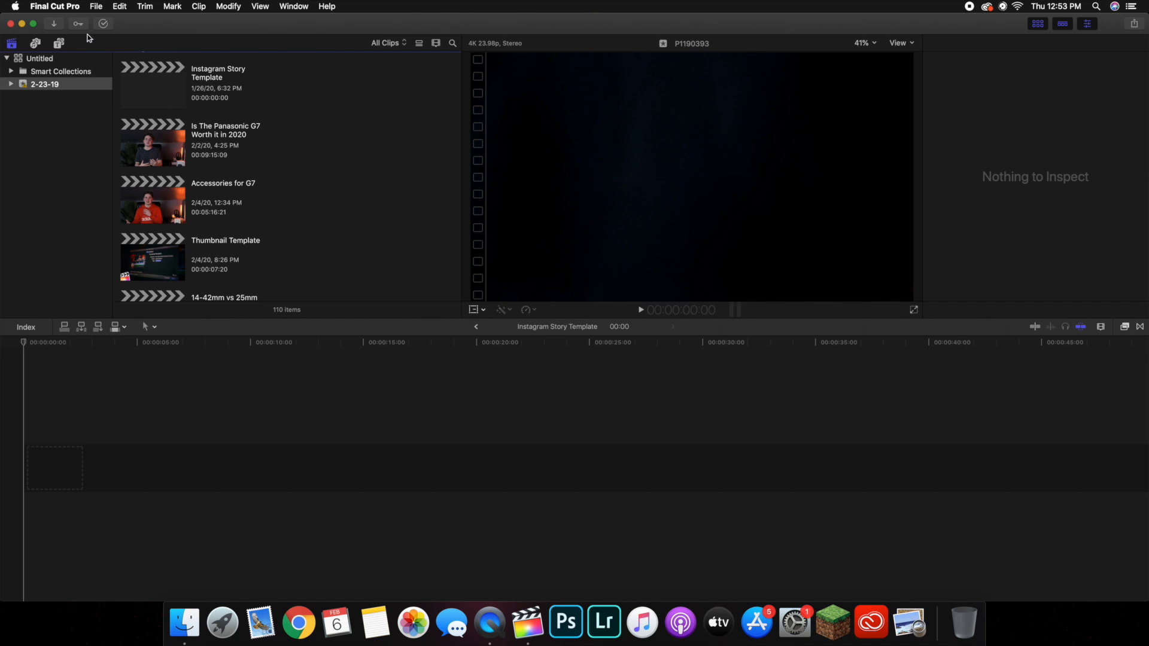
{"action": "left_click", "coordinate": [53, 27]}
{"action": "left_click", "coordinate": [319, 432]}
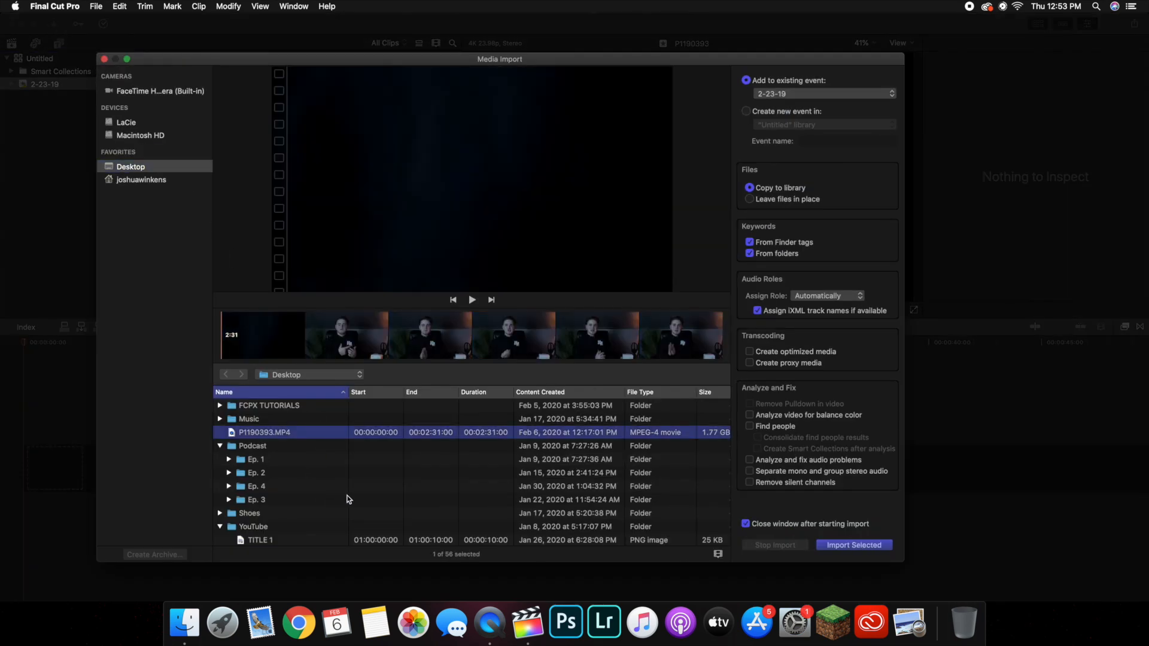
{"action": "left_click", "coordinate": [105, 59]}
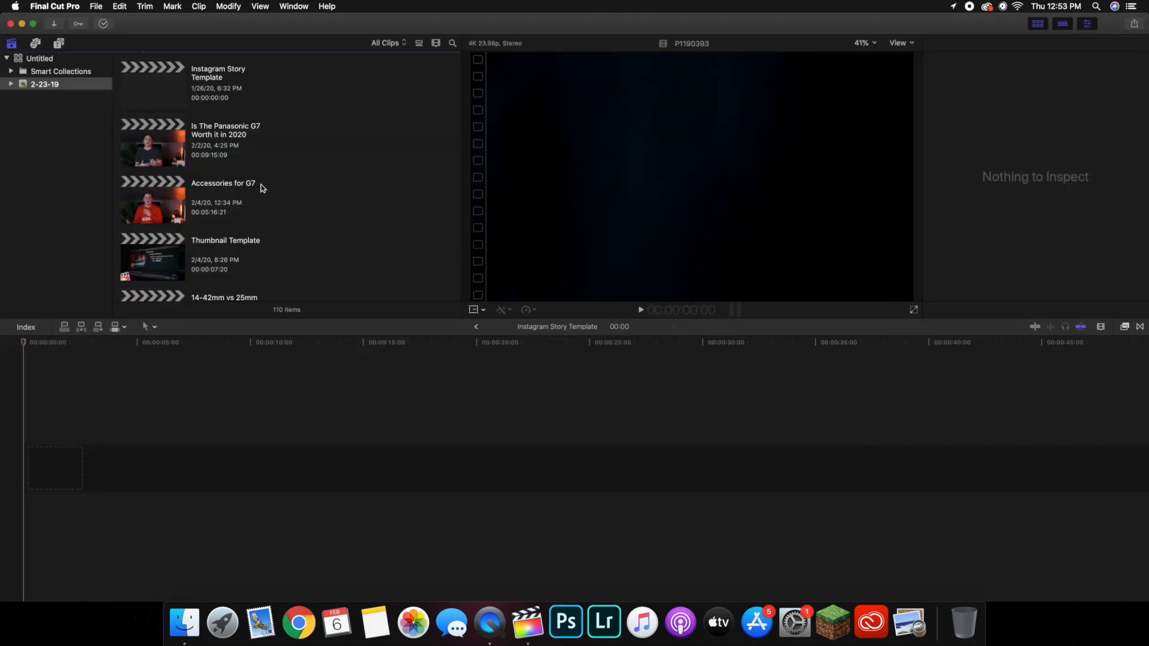
Browse the clips in event 2-23-19 and preview clip P1190306 from Jan 31, 2020.
{"action": "scroll", "coordinate": [261, 189], "scroll_direction": "down", "scroll_amount": 5}
{"action": "scroll", "coordinate": [261, 189], "scroll_direction": "down", "scroll_amount": 10}
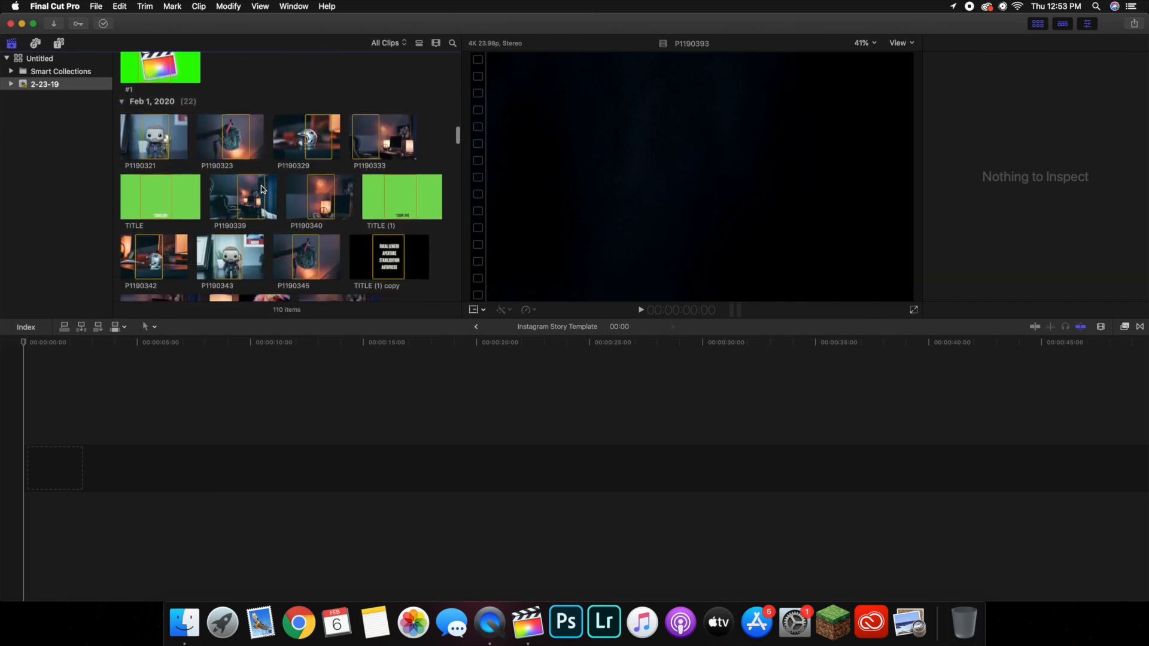
{"action": "scroll", "coordinate": [261, 189], "scroll_direction": "down", "scroll_amount": 8}
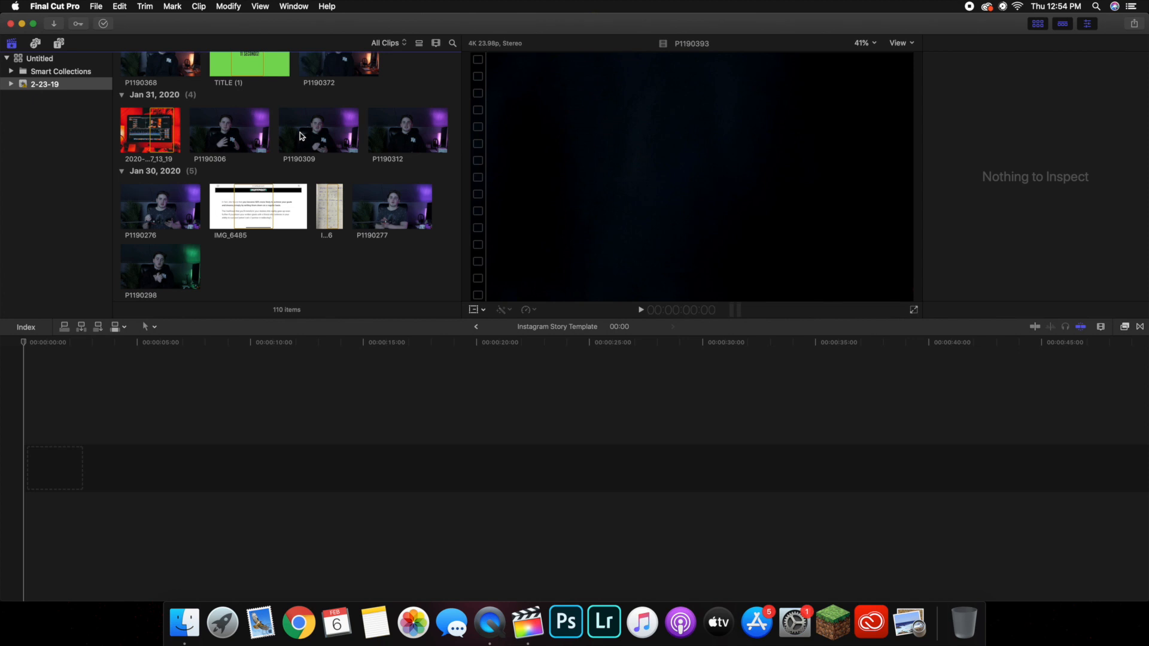
{"action": "left_click", "coordinate": [221, 133]}
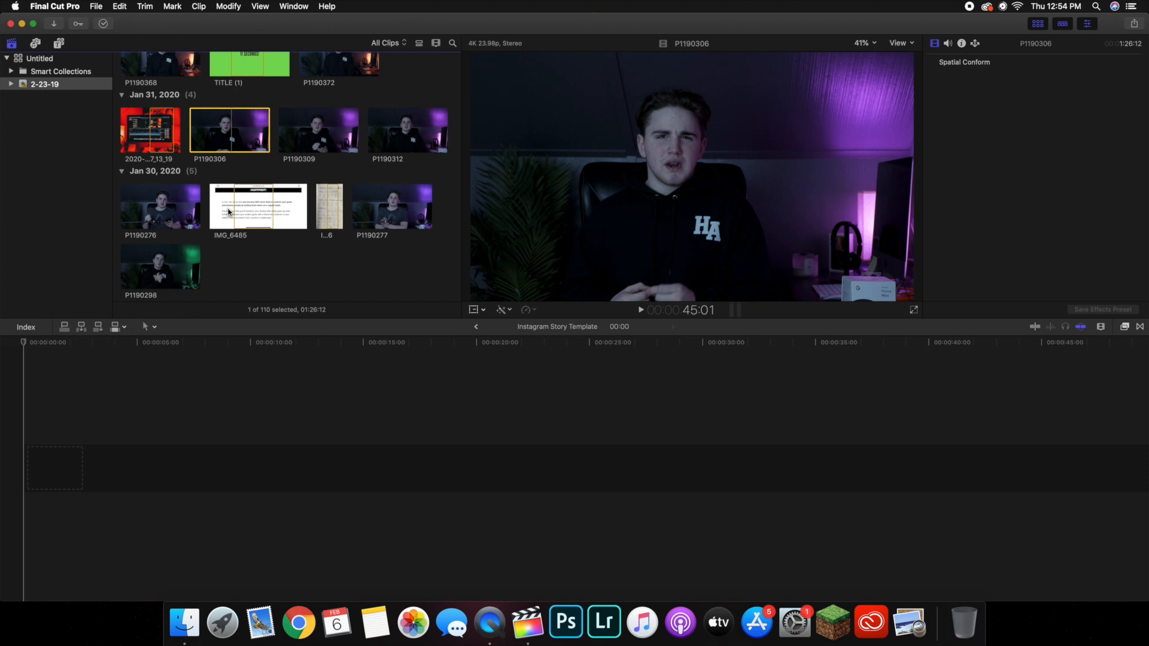
{"action": "scroll", "coordinate": [228, 212], "scroll_direction": "up", "scroll_amount": 8}
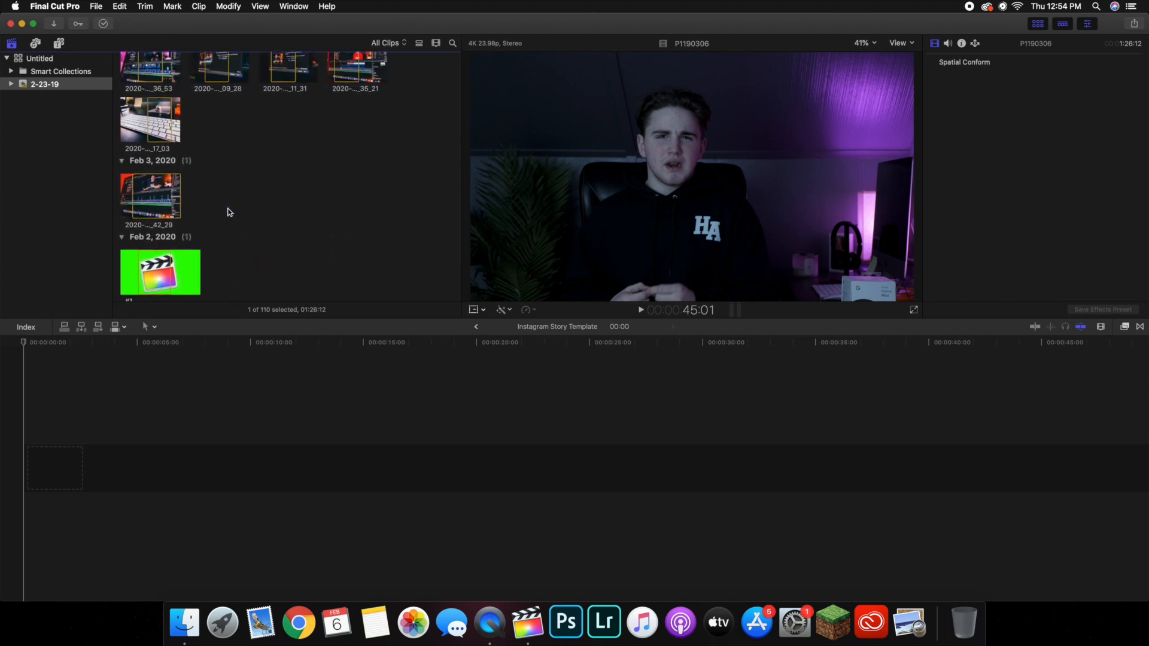
{"action": "scroll", "coordinate": [228, 212], "scroll_direction": "up", "scroll_amount": 10}
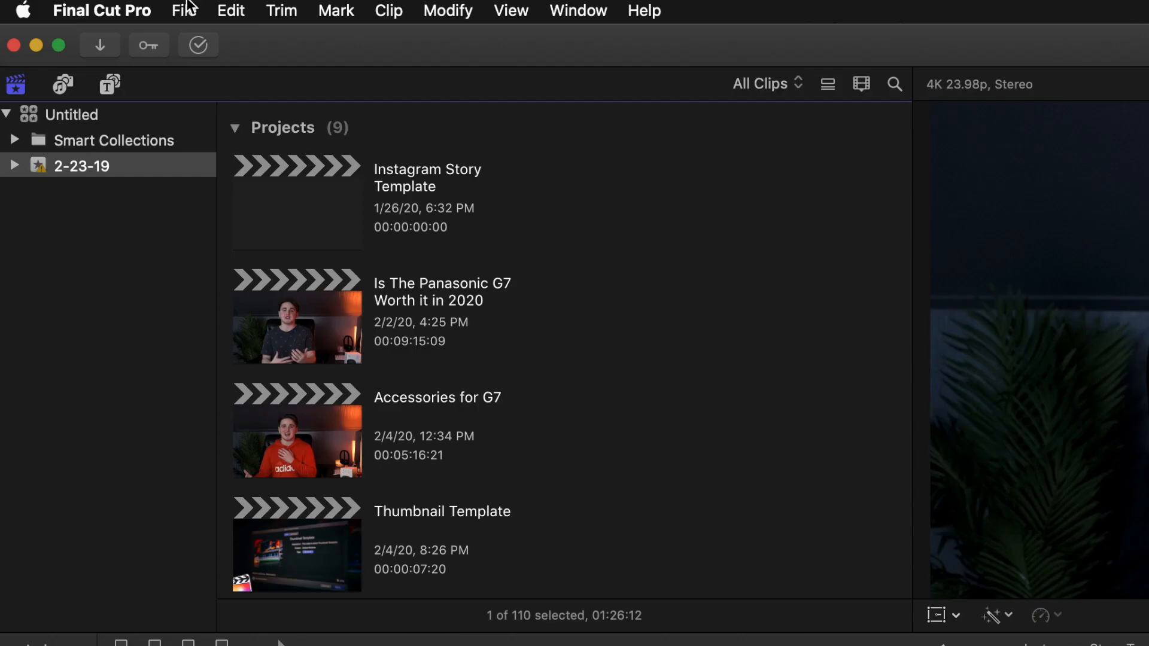
Start a new project in event 2-23-19 and name it YouTube Video.
{"action": "left_click", "coordinate": [98, 6]}
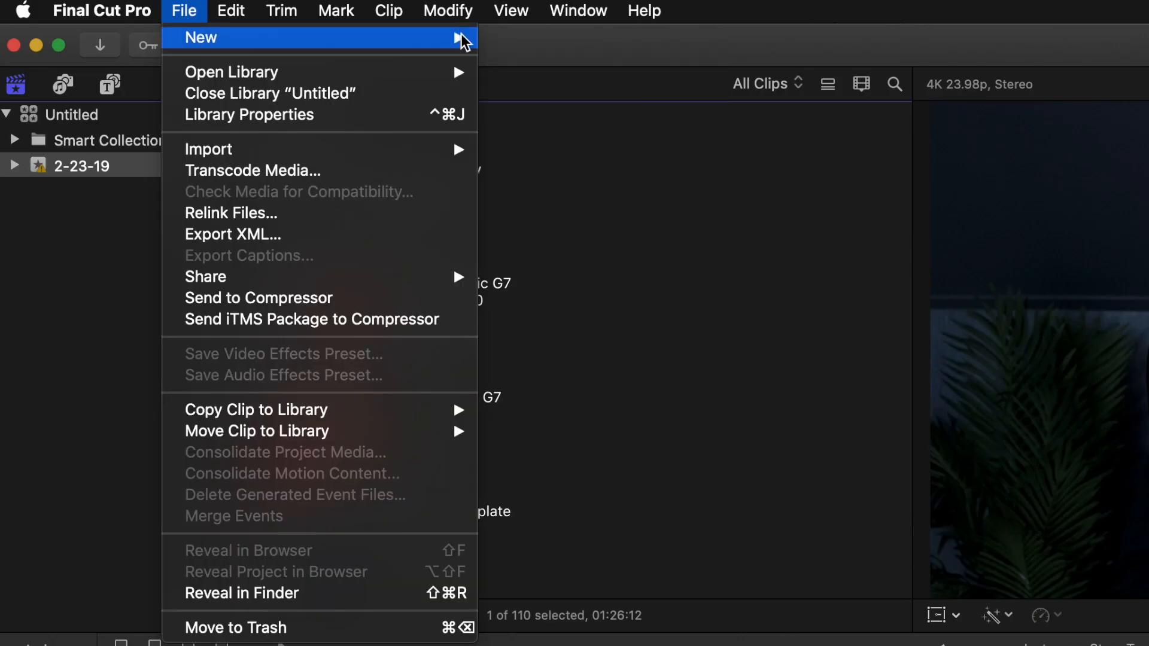
{"action": "mouse_move", "coordinate": [466, 42]}
{"action": "left_click", "coordinate": [514, 45]}
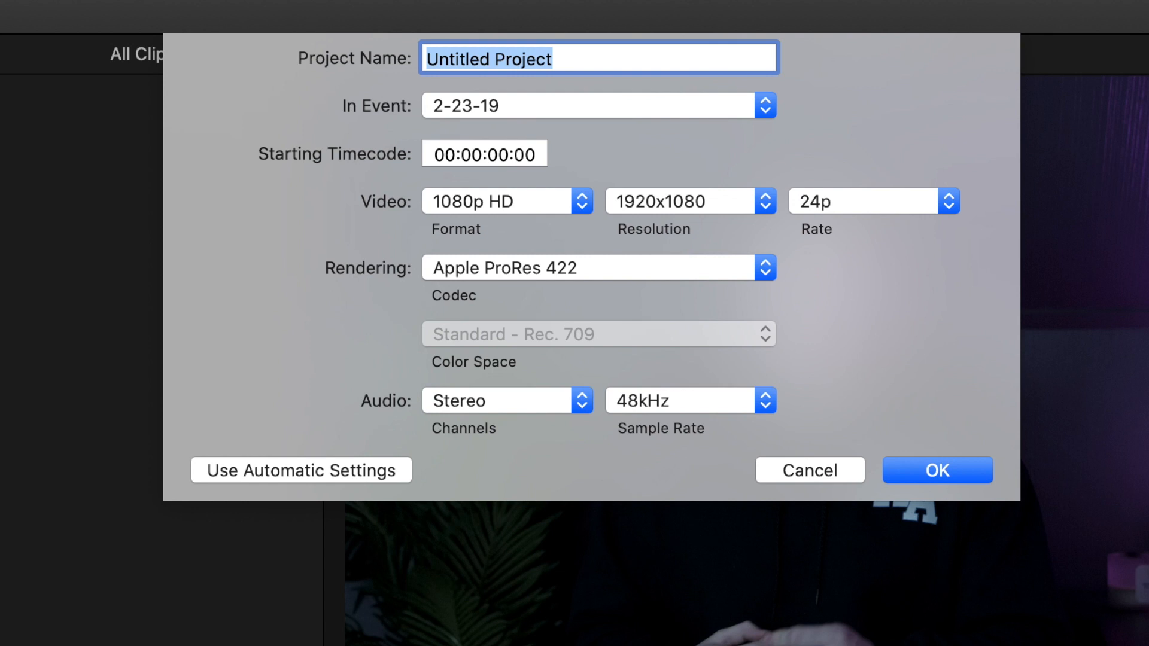
{"action": "key", "text": "BackSpace"}
{"action": "type", "text": "YouT"}
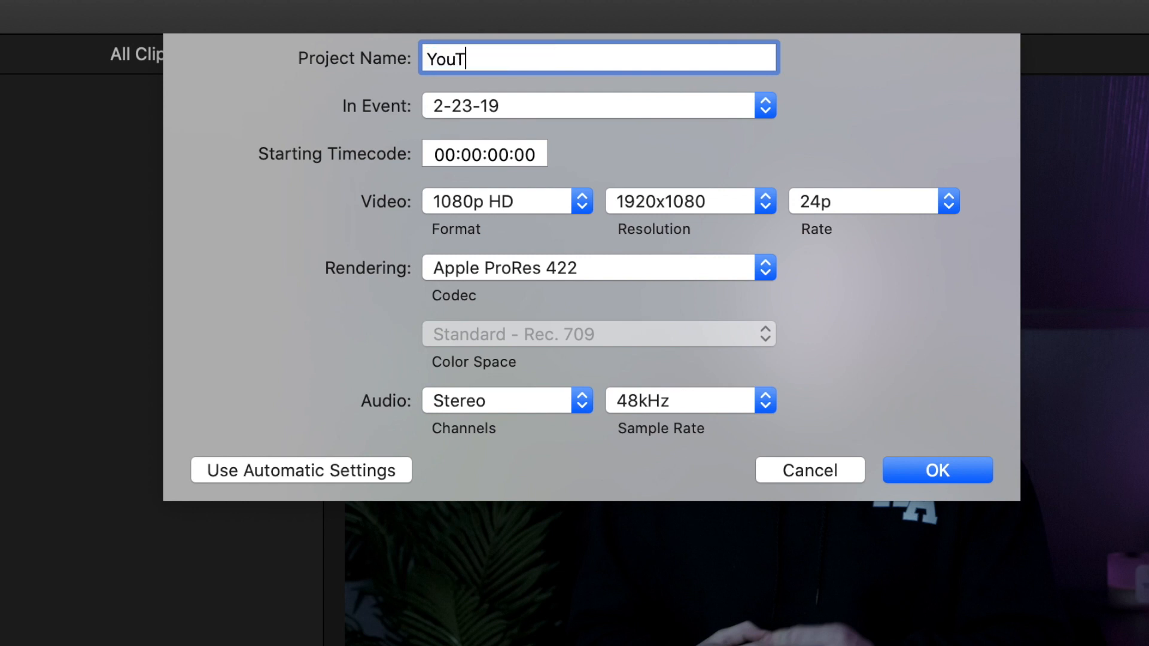
{"action": "type", "text": "ube Video"}
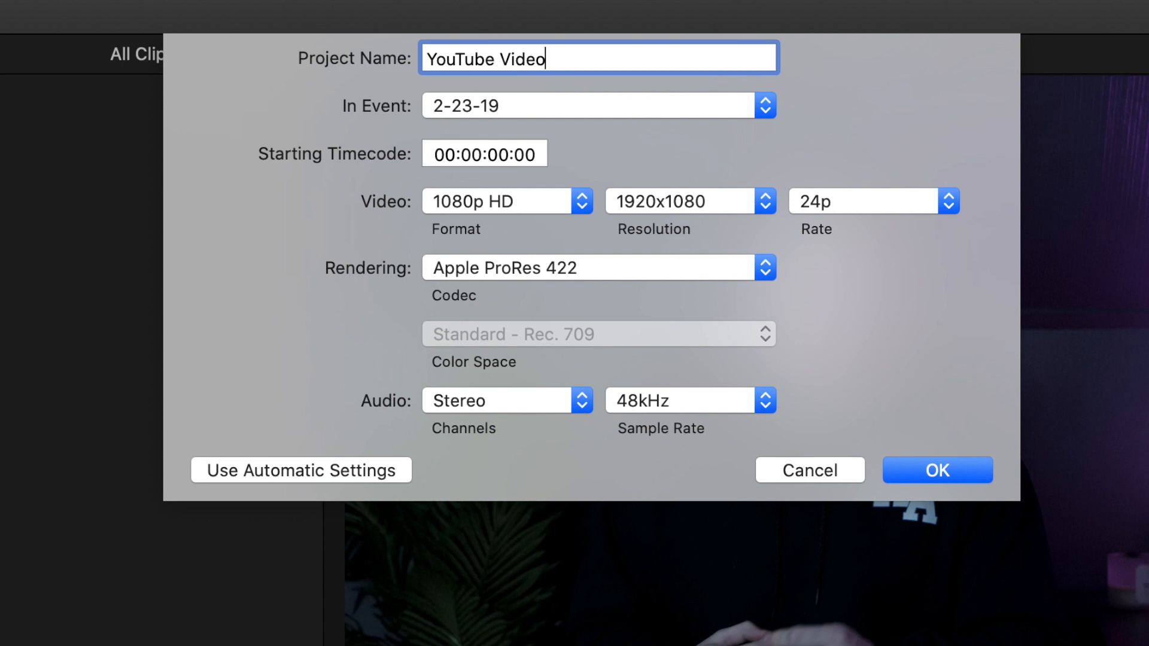
Review the video format choices, keep 1080p HD at 1920x1080 and 24p, and create the project.
{"action": "left_click", "coordinate": [470, 202]}
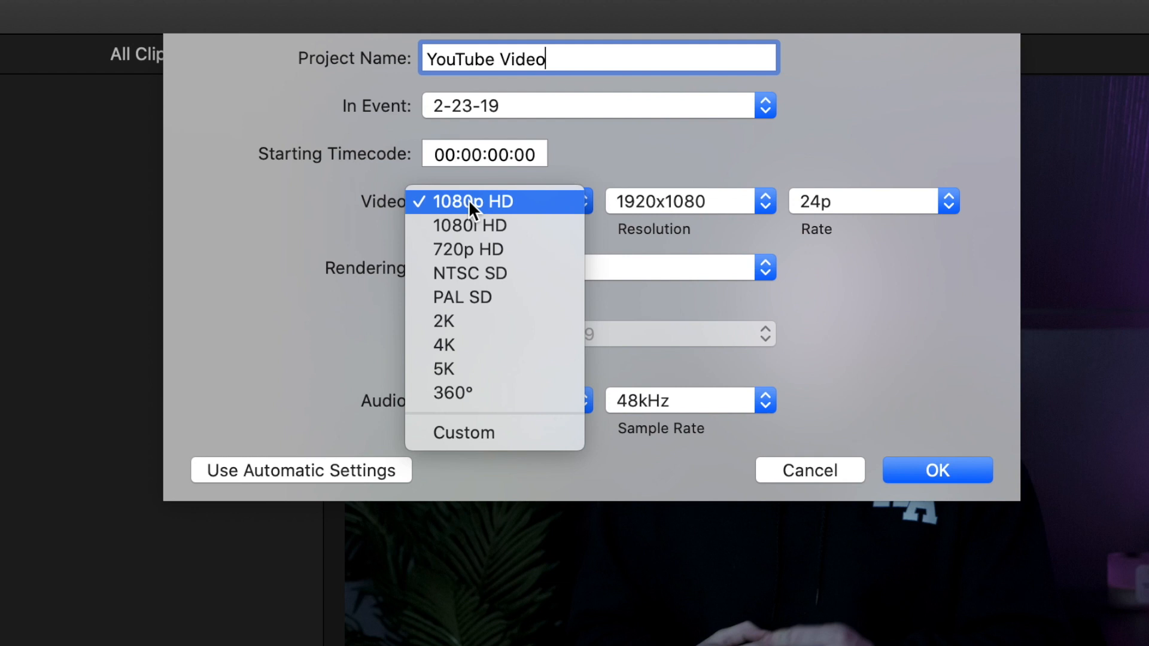
{"action": "left_click", "coordinate": [253, 286]}
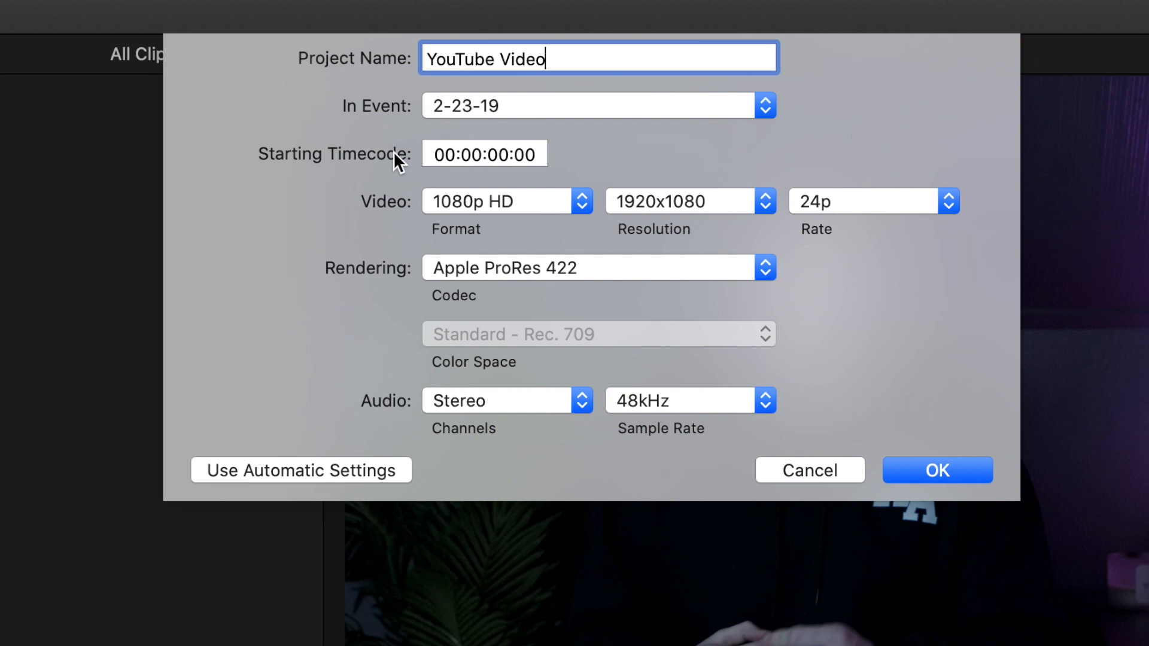
{"action": "left_click", "coordinate": [482, 202]}
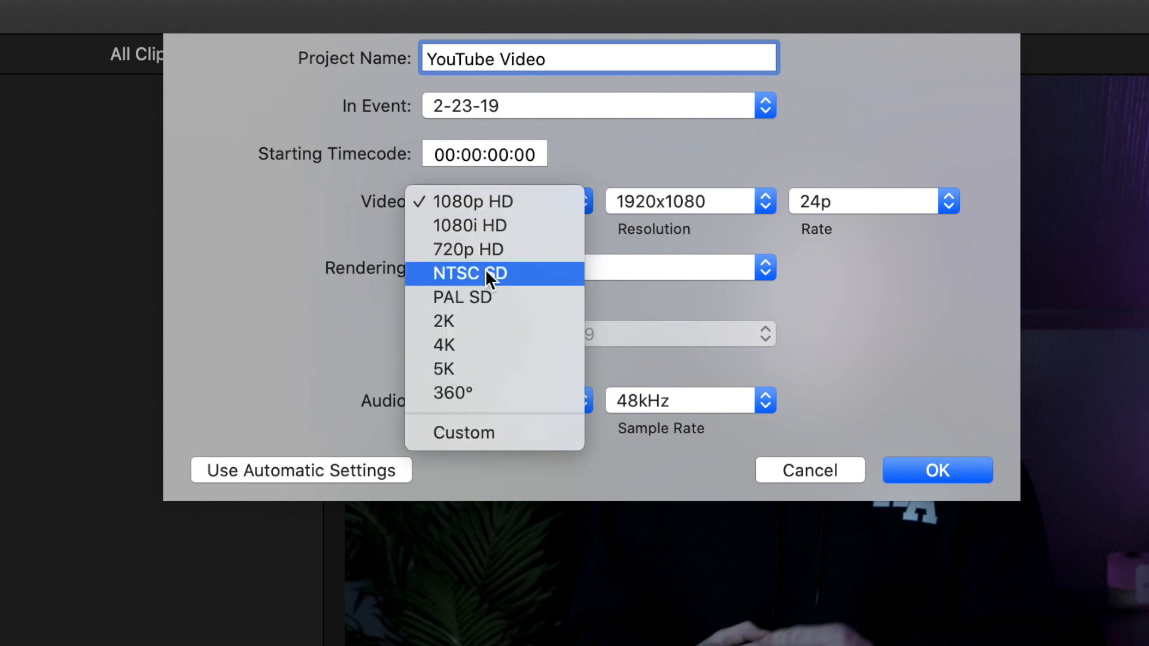
{"action": "left_click", "coordinate": [484, 199]}
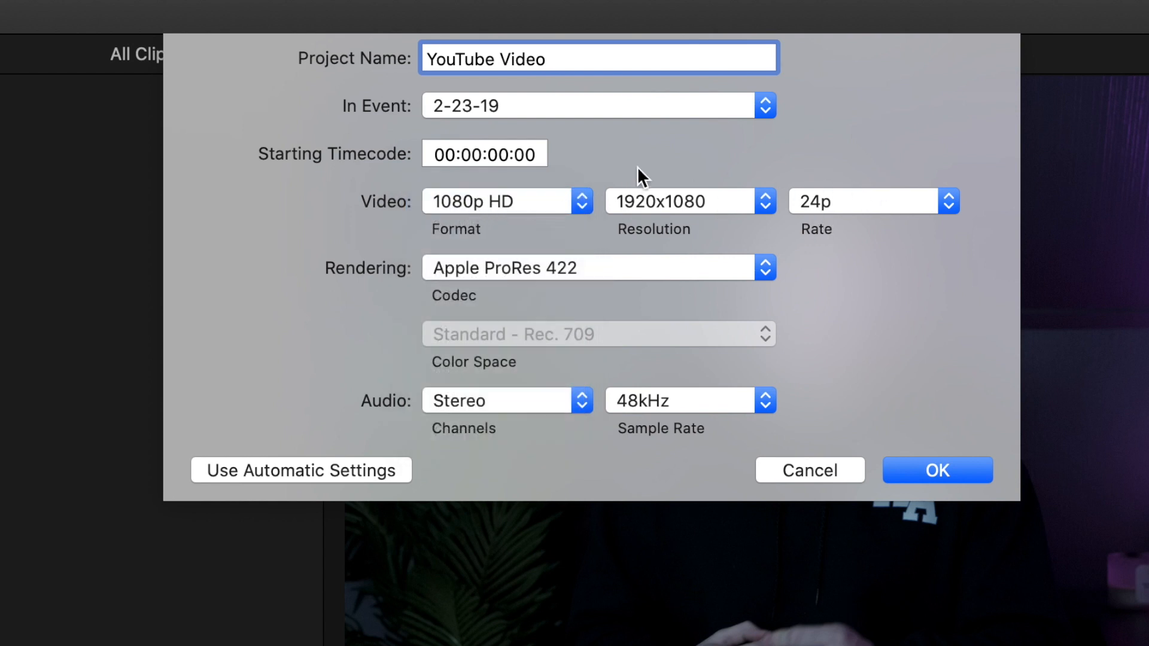
{"action": "left_click", "coordinate": [530, 212]}
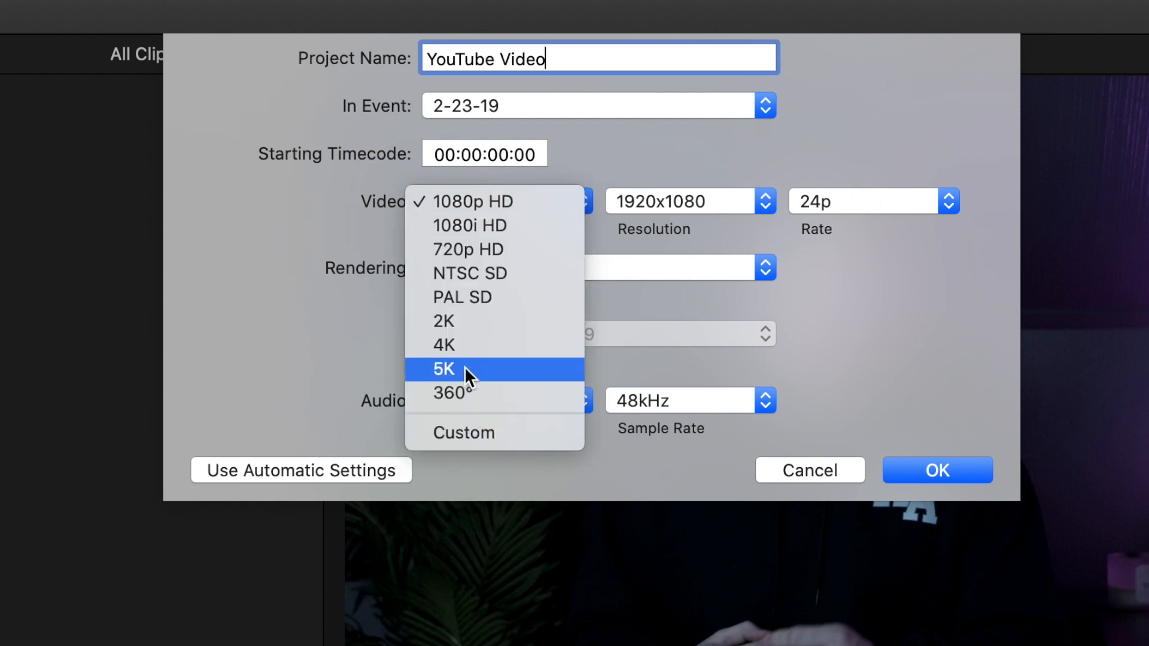
{"action": "left_click", "coordinate": [843, 258]}
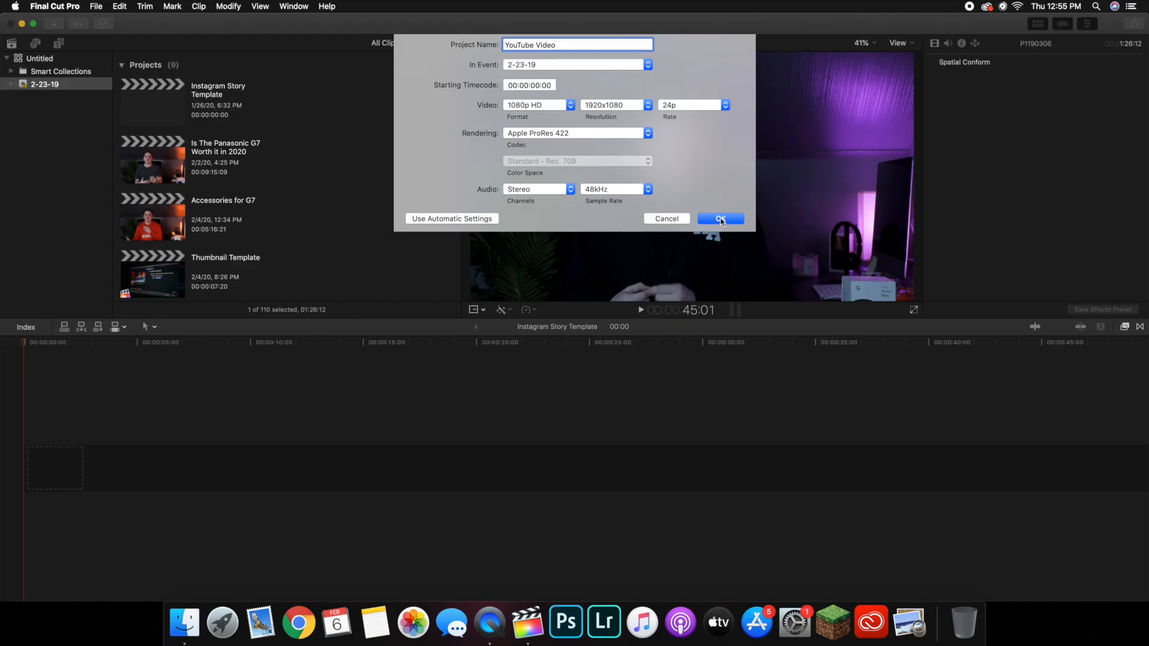
{"action": "left_click", "coordinate": [938, 471]}
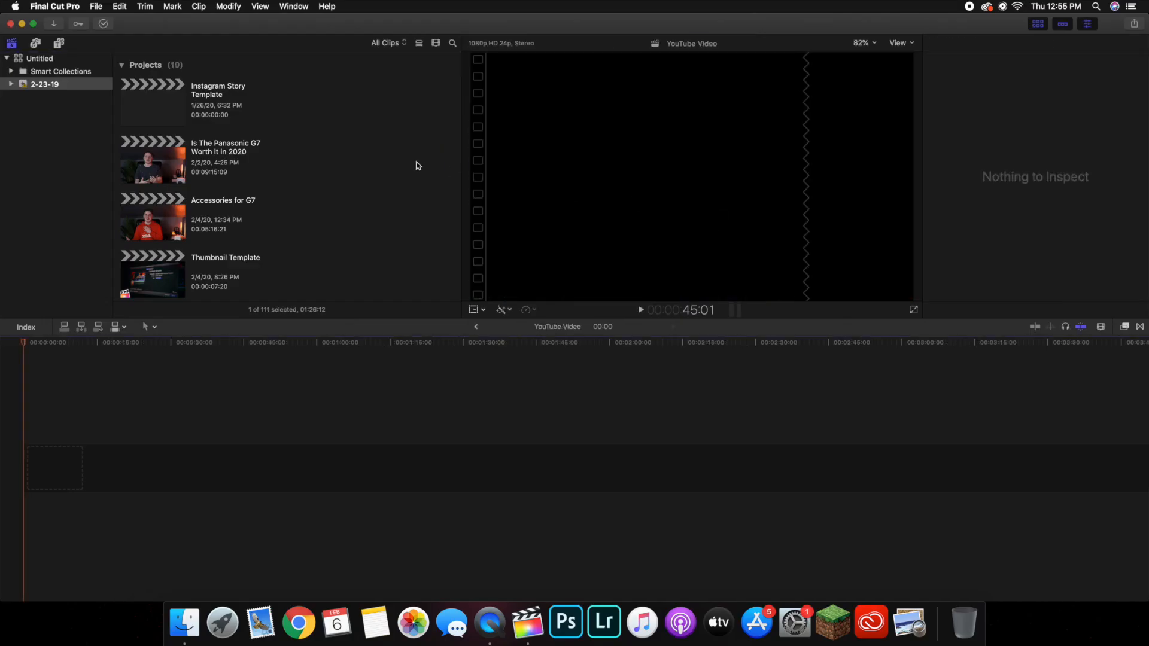
Locate the YouTube Video project in the event and look over the neighbouring projects and recent clips.
{"action": "scroll", "coordinate": [411, 163], "scroll_direction": "down", "scroll_amount": 3}
{"action": "scroll", "coordinate": [411, 160], "scroll_direction": "down", "scroll_amount": 15}
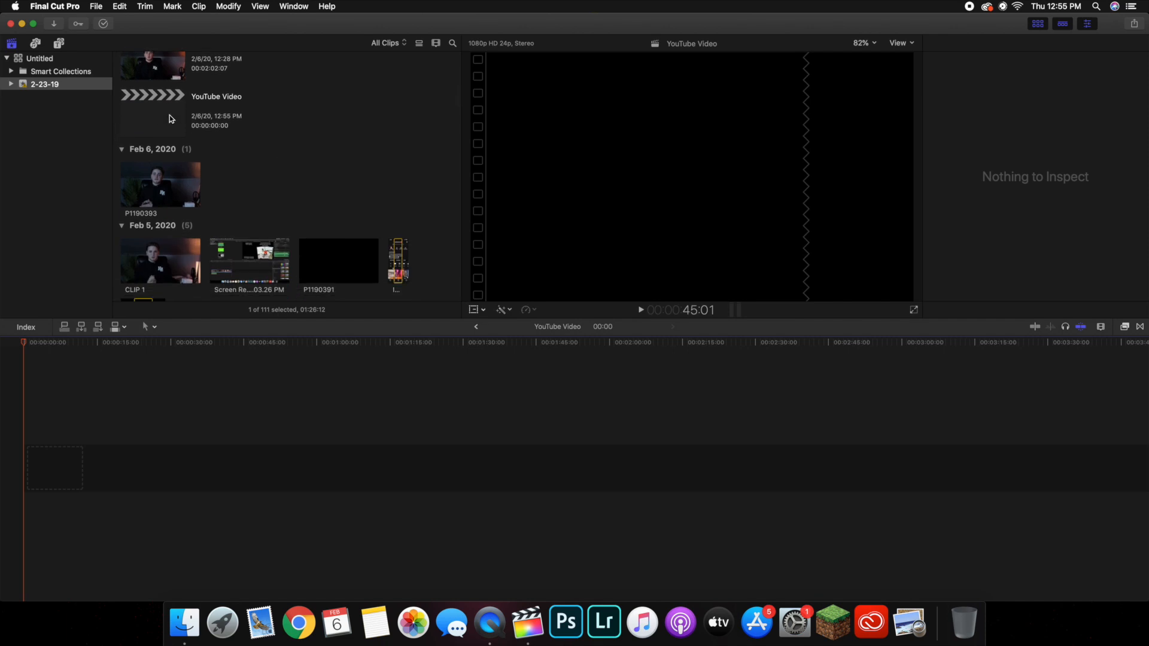
{"action": "left_click", "coordinate": [170, 118]}
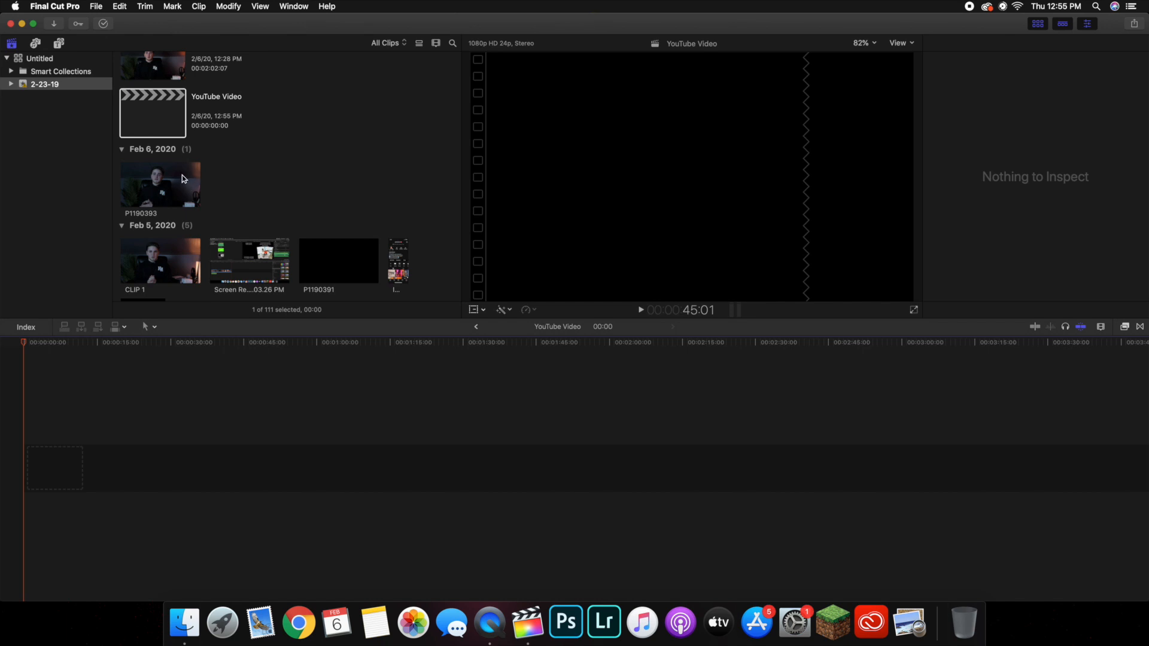
{"action": "scroll", "coordinate": [199, 159], "scroll_direction": "up", "scroll_amount": 5}
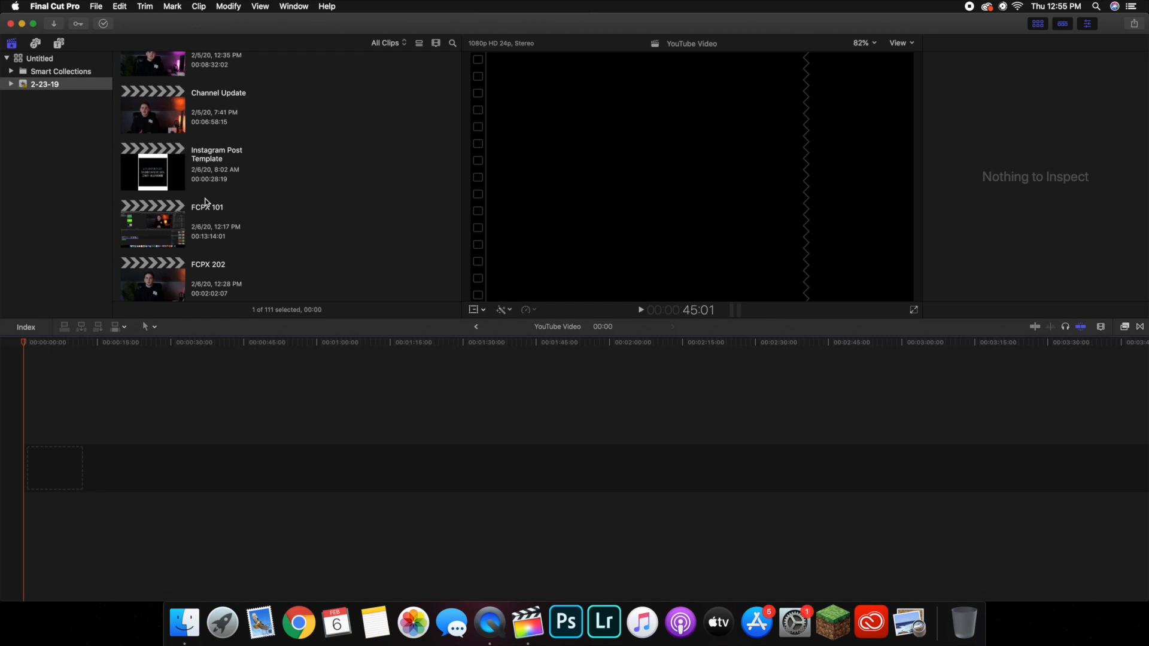
{"action": "scroll", "coordinate": [307, 215], "scroll_direction": "down", "scroll_amount": 5}
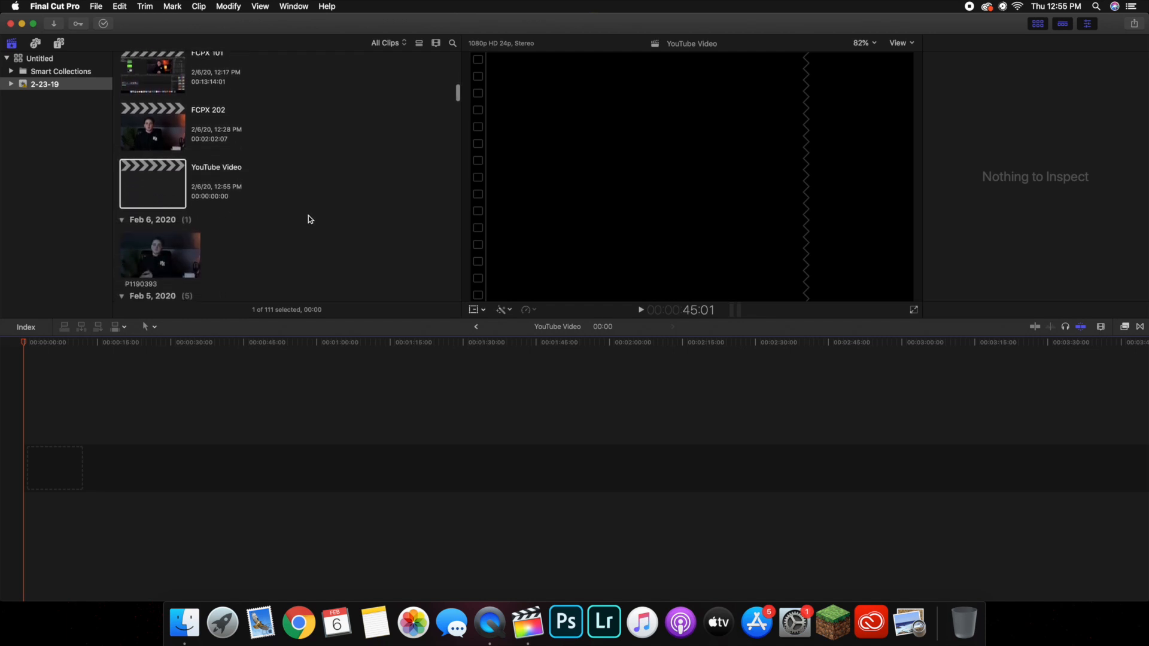
{"action": "scroll", "coordinate": [309, 217], "scroll_direction": "down", "scroll_amount": 4}
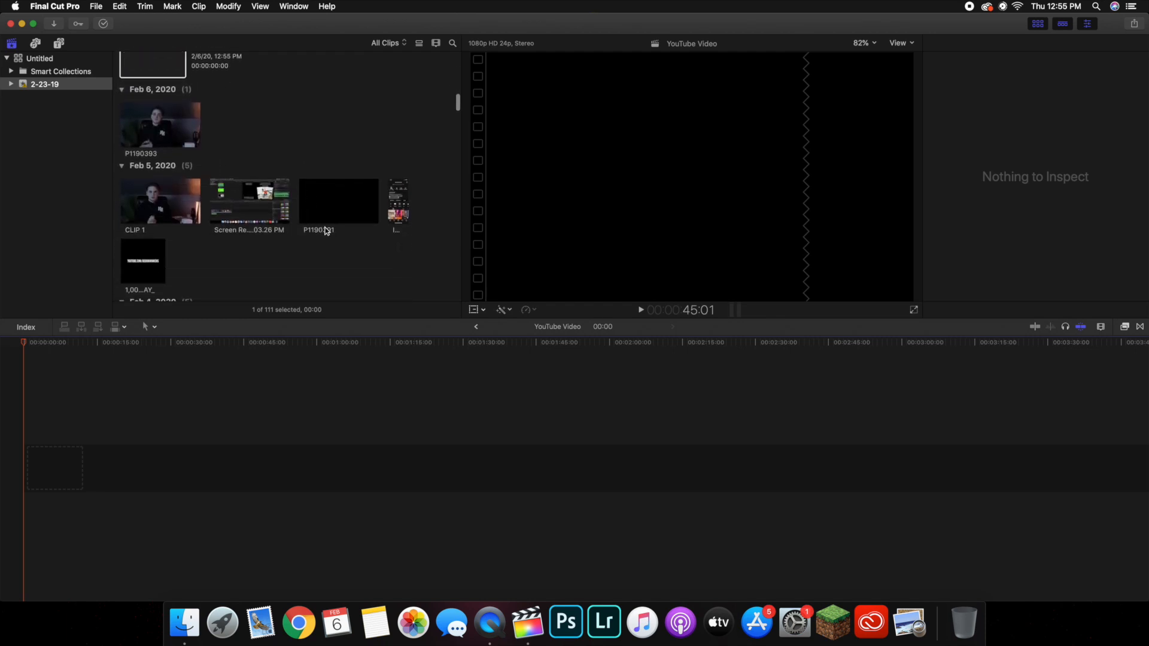
{"action": "scroll", "coordinate": [326, 228], "scroll_direction": "up", "scroll_amount": 3}
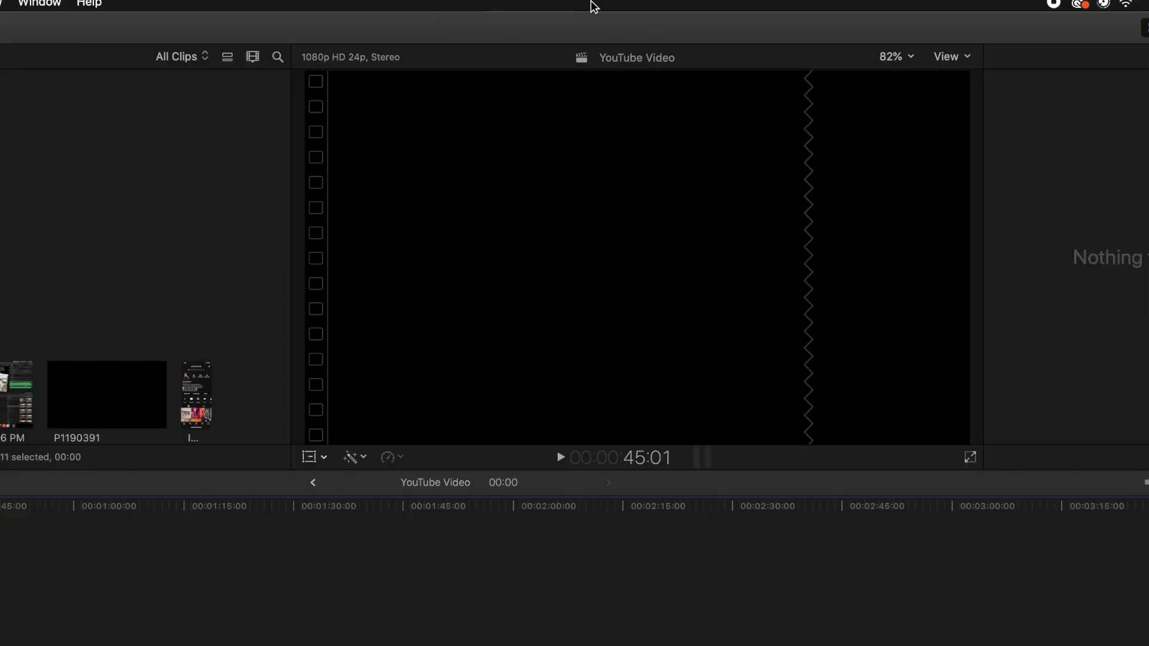
Find the Jan 31, 2020 footage and preview clips P1190306, P1190309 and P1190312.
{"action": "scroll", "coordinate": [229, 187], "scroll_direction": "down", "scroll_amount": 10}
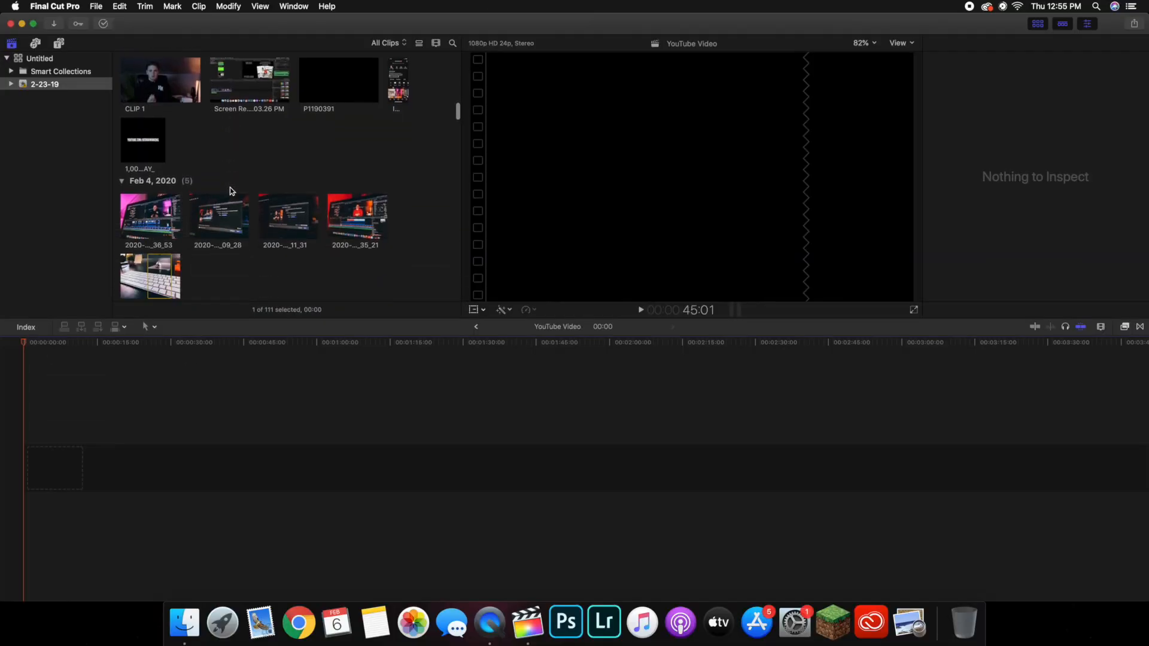
{"action": "scroll", "coordinate": [230, 188], "scroll_direction": "down", "scroll_amount": 15}
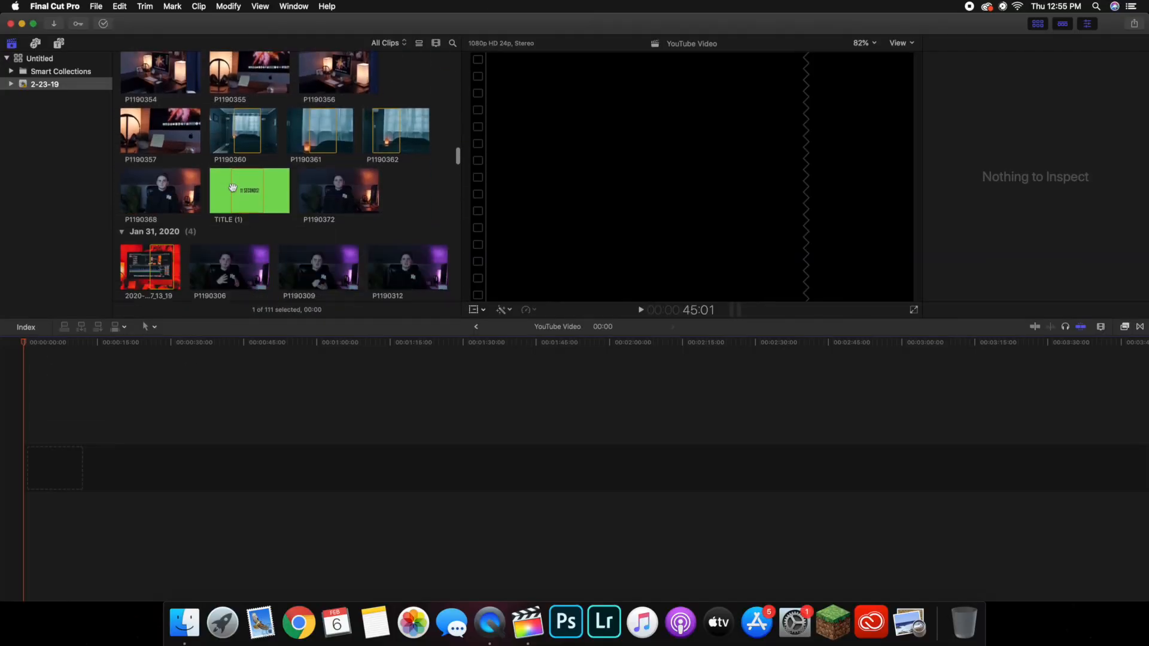
{"action": "left_click", "coordinate": [242, 133]}
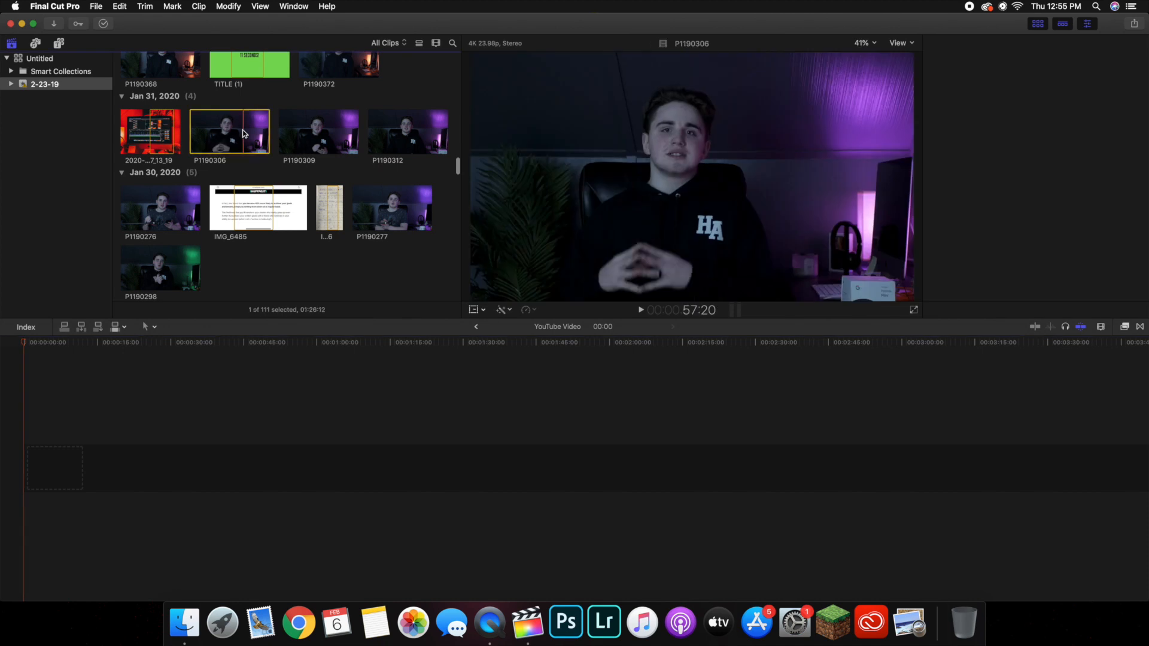
{"action": "left_click", "coordinate": [311, 129]}
{"action": "left_click", "coordinate": [380, 120]}
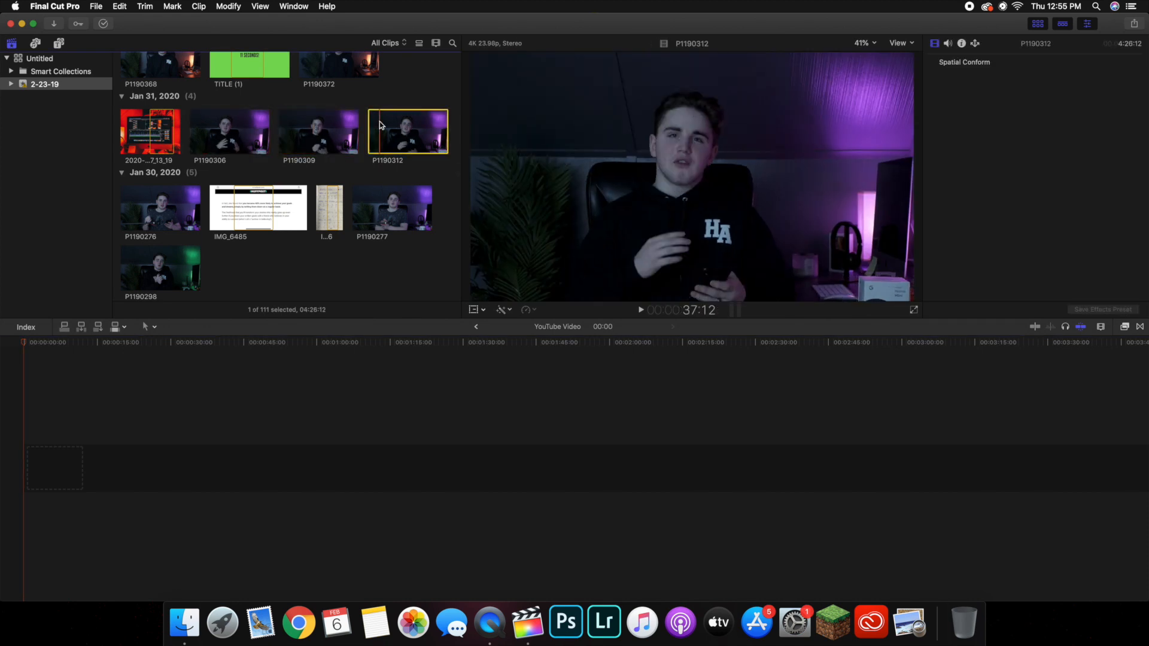
Append clips P1190306, P1190309 and P1190312 in that order to the YouTube Video timeline.
{"action": "left_click", "coordinate": [230, 124]}
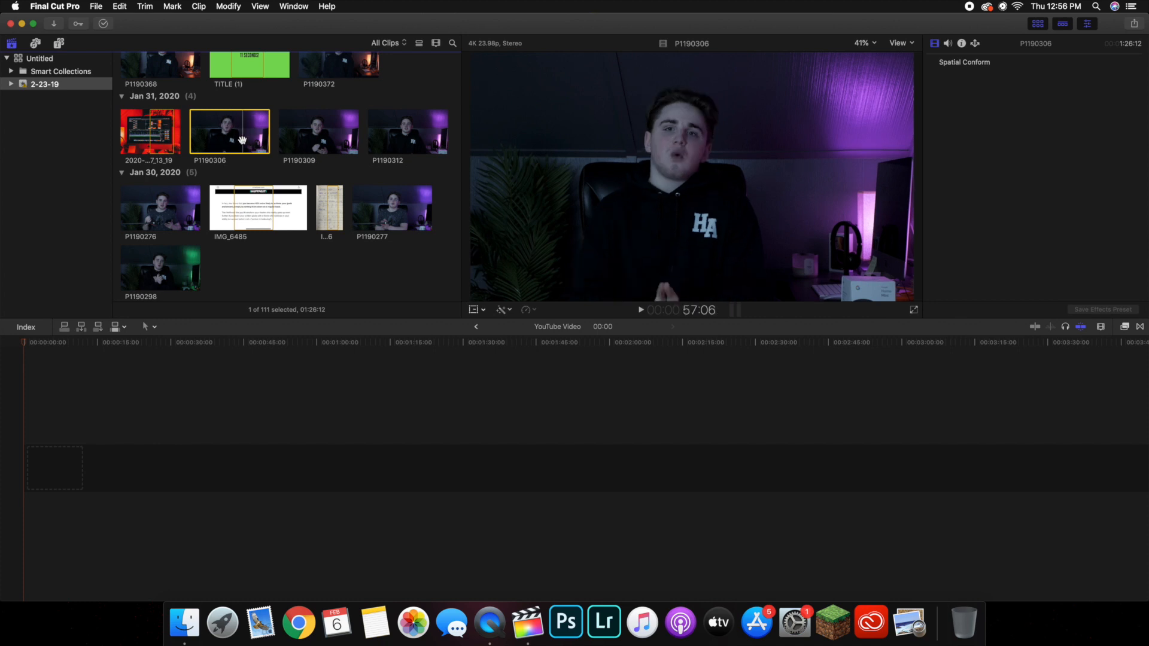
{"action": "key", "text": "e"}
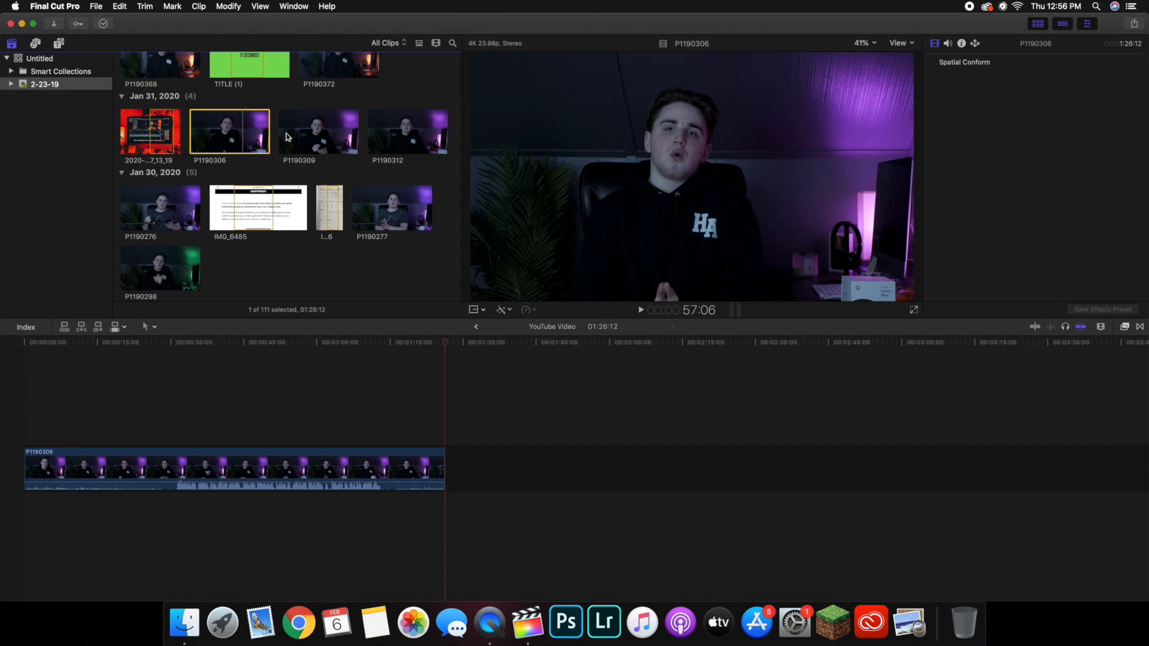
{"action": "left_click", "coordinate": [318, 137]}
{"action": "key", "text": "e"}
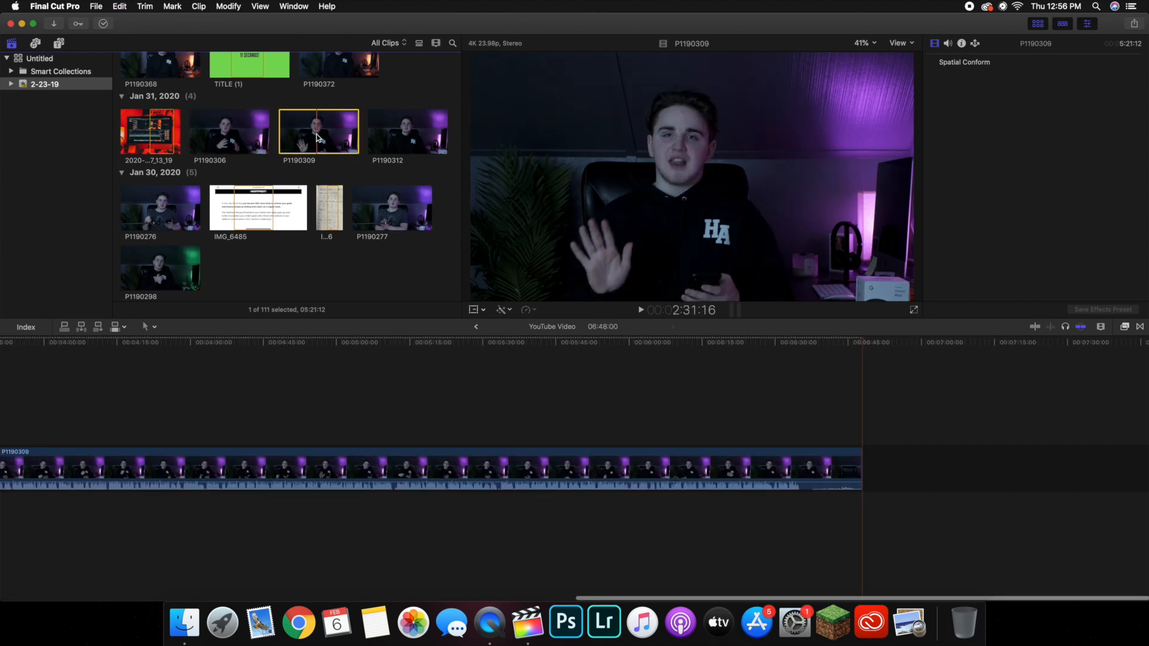
{"action": "left_click", "coordinate": [408, 137]}
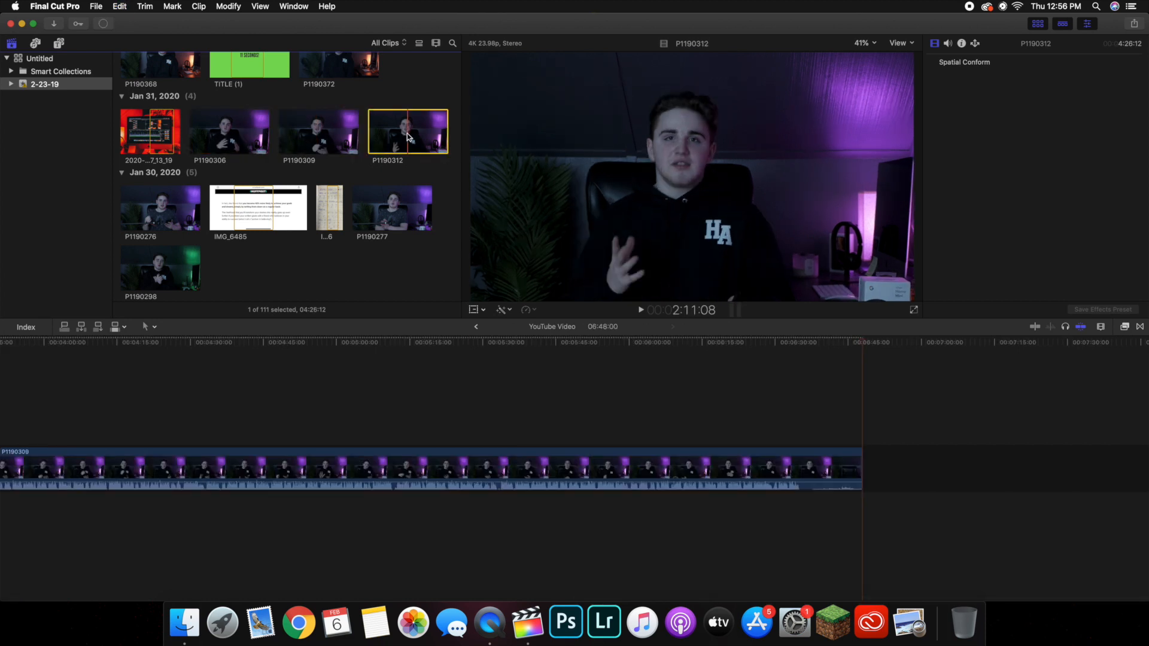
{"action": "key", "text": "e"}
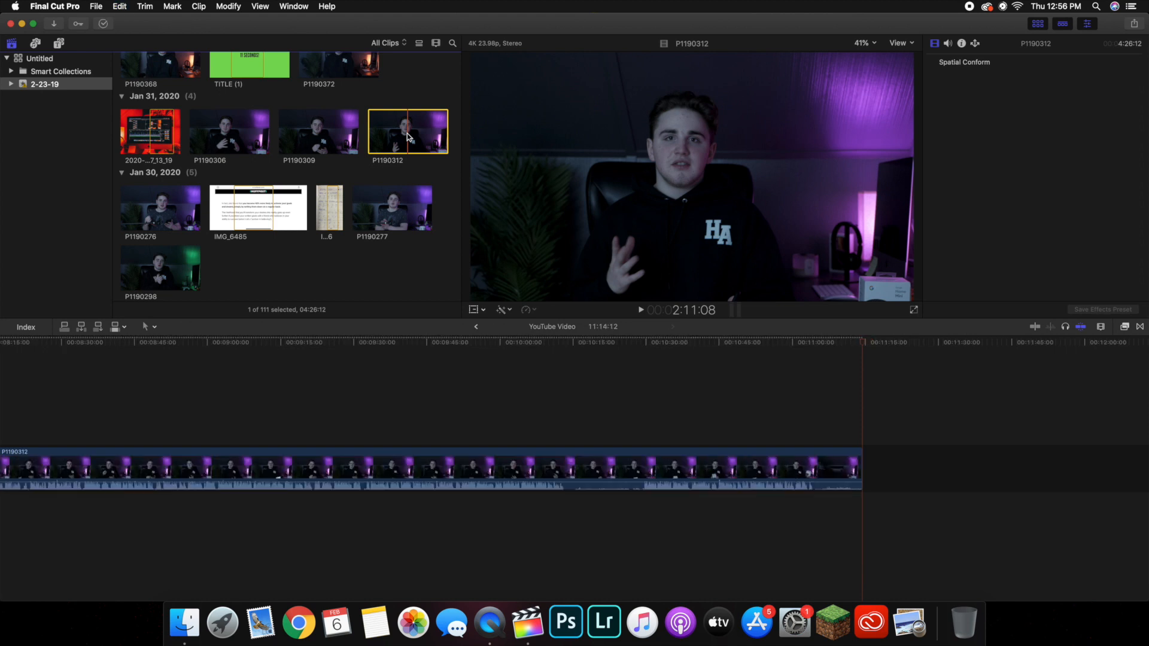
Return to the start of the timeline and show the color correction settings for clip P1190306 at 51:19.
{"action": "scroll", "coordinate": [303, 380], "scroll_direction": "left", "scroll_amount": 15}
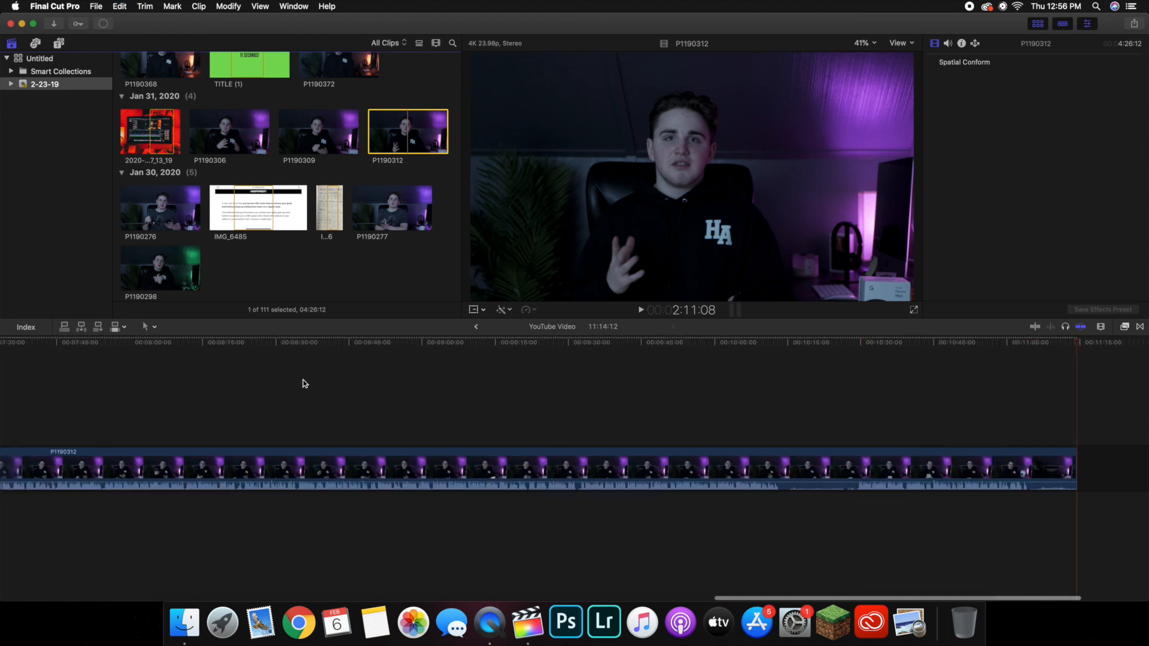
{"action": "scroll", "coordinate": [303, 381], "scroll_direction": "left", "scroll_amount": 5}
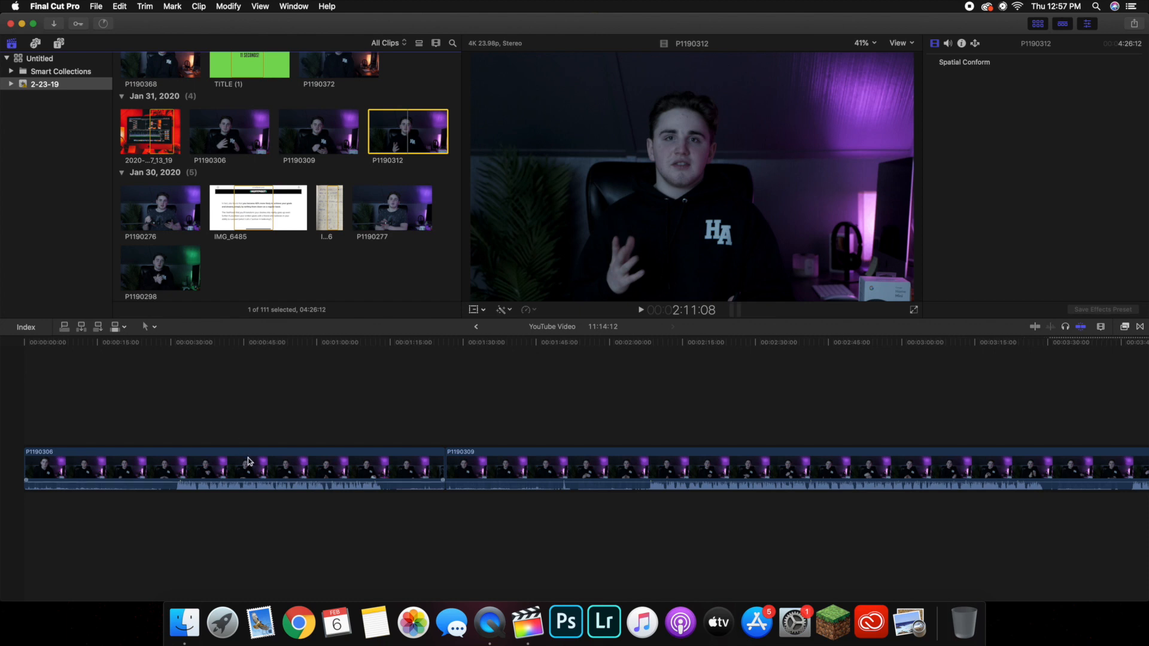
{"action": "left_click", "coordinate": [276, 425]}
{"action": "key", "text": "cmd+6"}
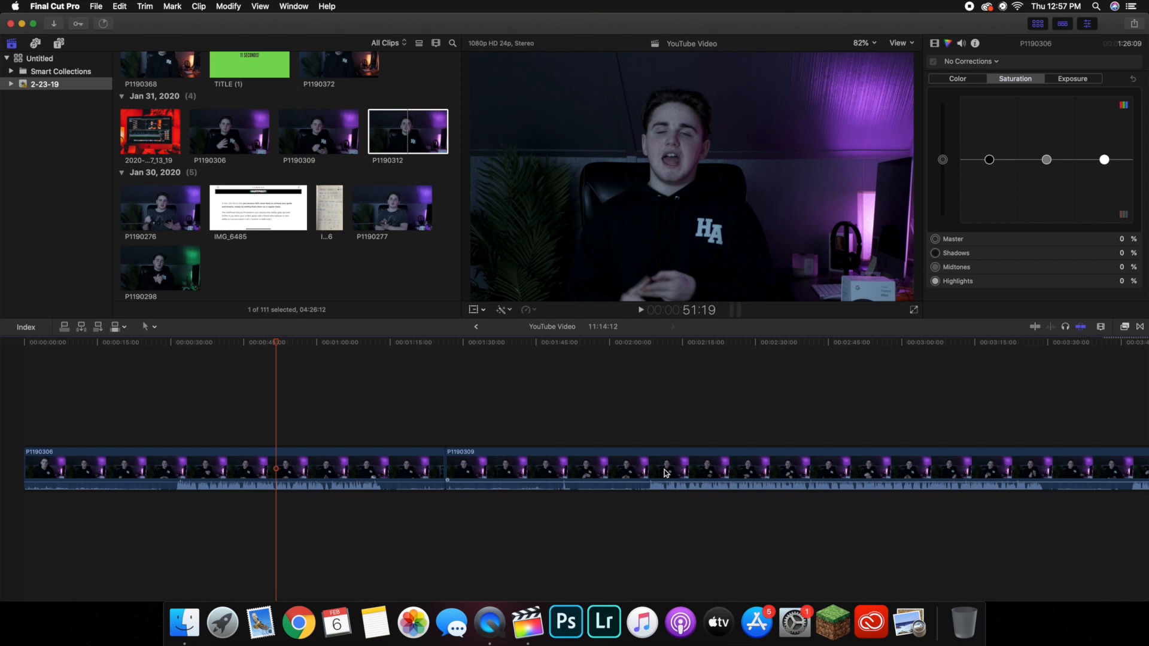
Examine the clip sequence at closer and wider timeline scales, ending with all three clips in view.
{"action": "key", "text": "cmd+minus"}
{"action": "key", "text": "cmd+minus"}
{"action": "key", "text": "cmd+minus"}
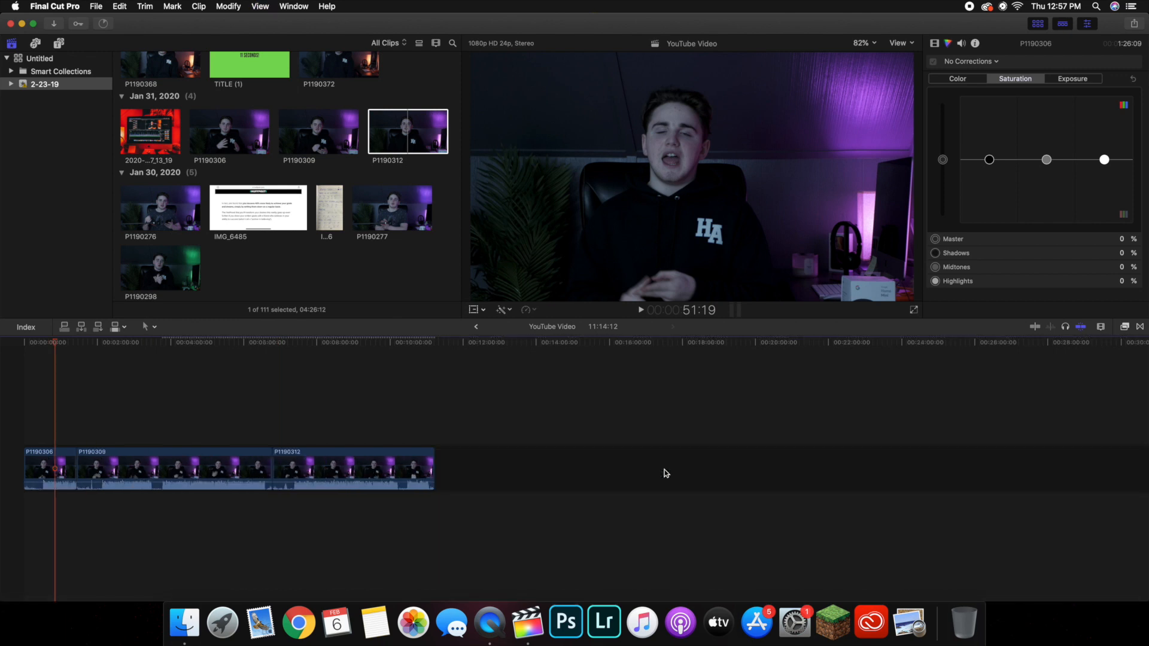
{"action": "key", "text": "cmd+plus"}
{"action": "key", "text": "cmd+plus"}
{"action": "key", "text": "cmd+plus"}
{"action": "key", "text": "cmd+minus"}
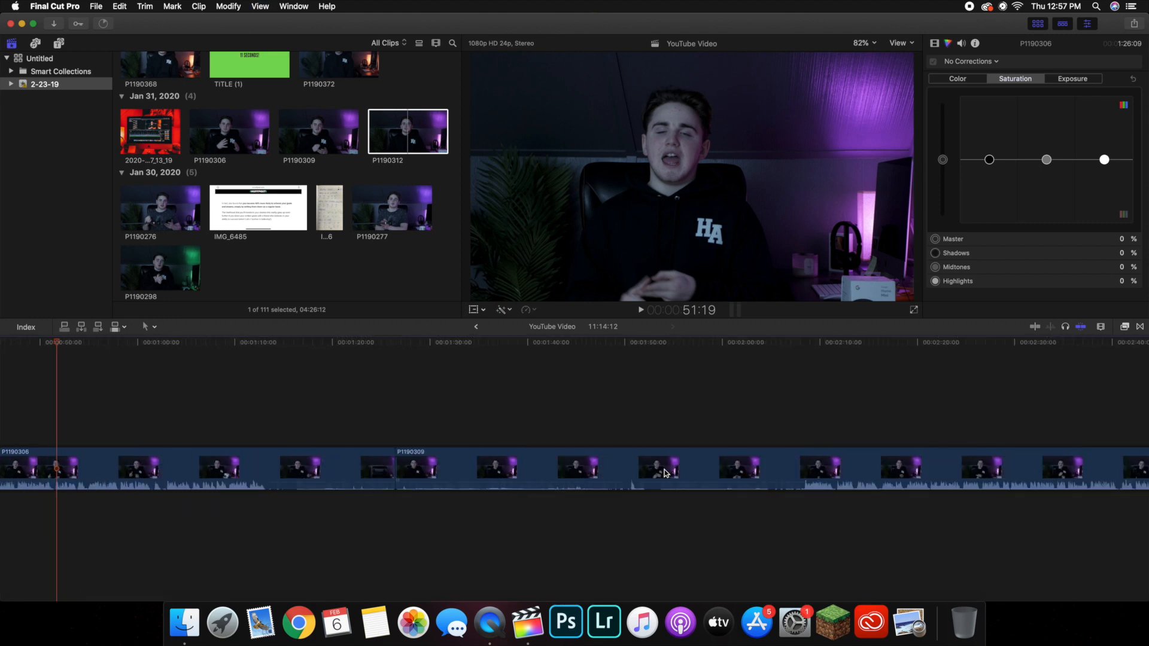
{"action": "key", "text": "super+minus"}
{"action": "key", "text": "super+minus"}
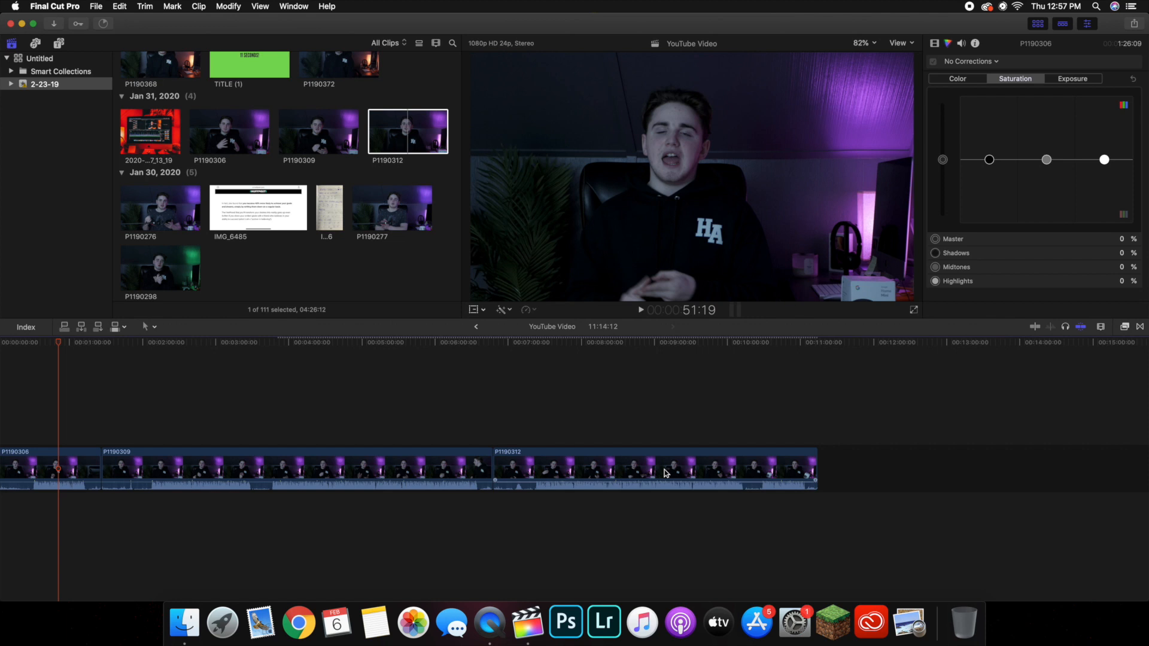
{"action": "key", "text": "super+plus"}
{"action": "key", "text": "super+plus"}
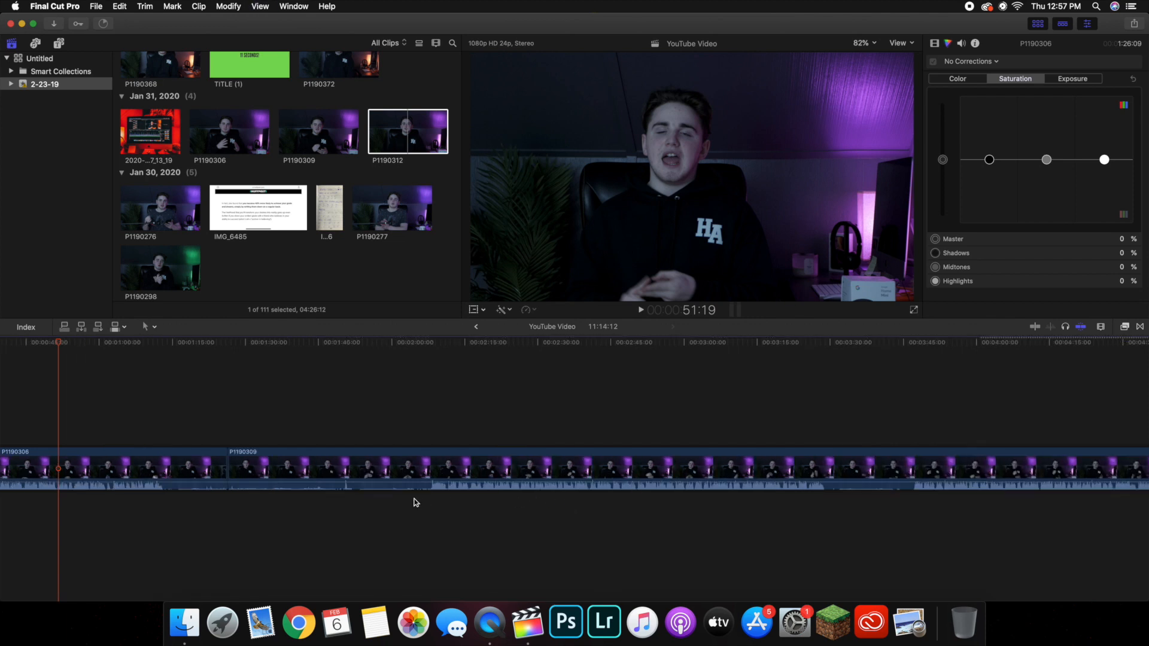
{"action": "key", "text": "super+minus"}
{"action": "key", "text": "super+minus"}
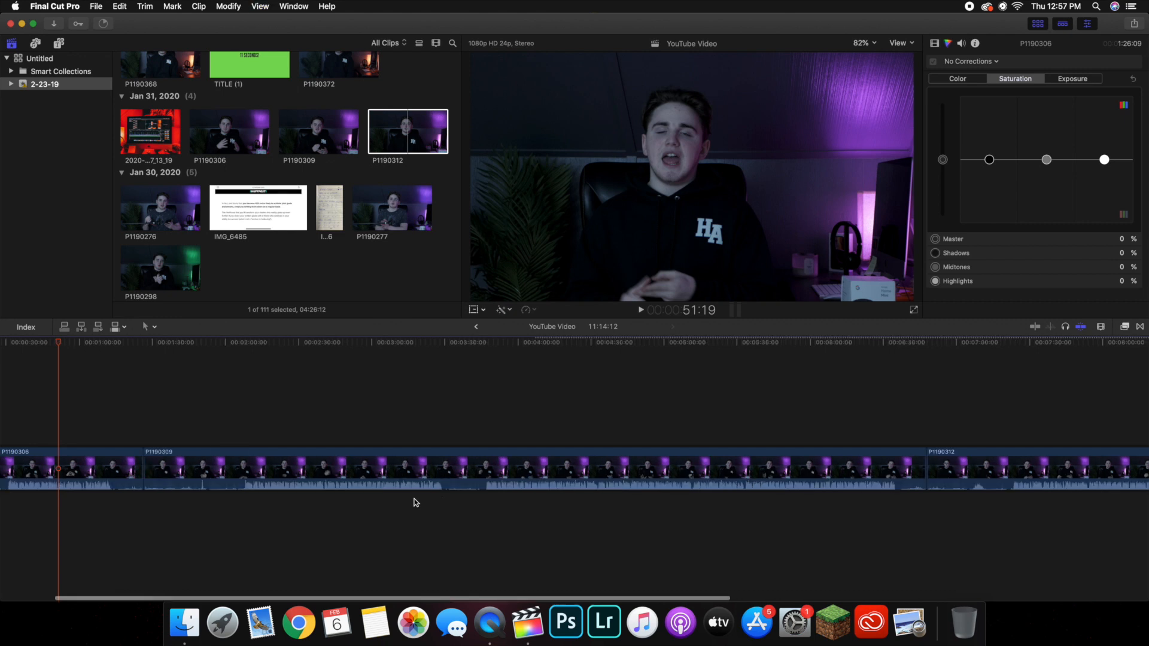
{"action": "key", "text": "super+minus"}
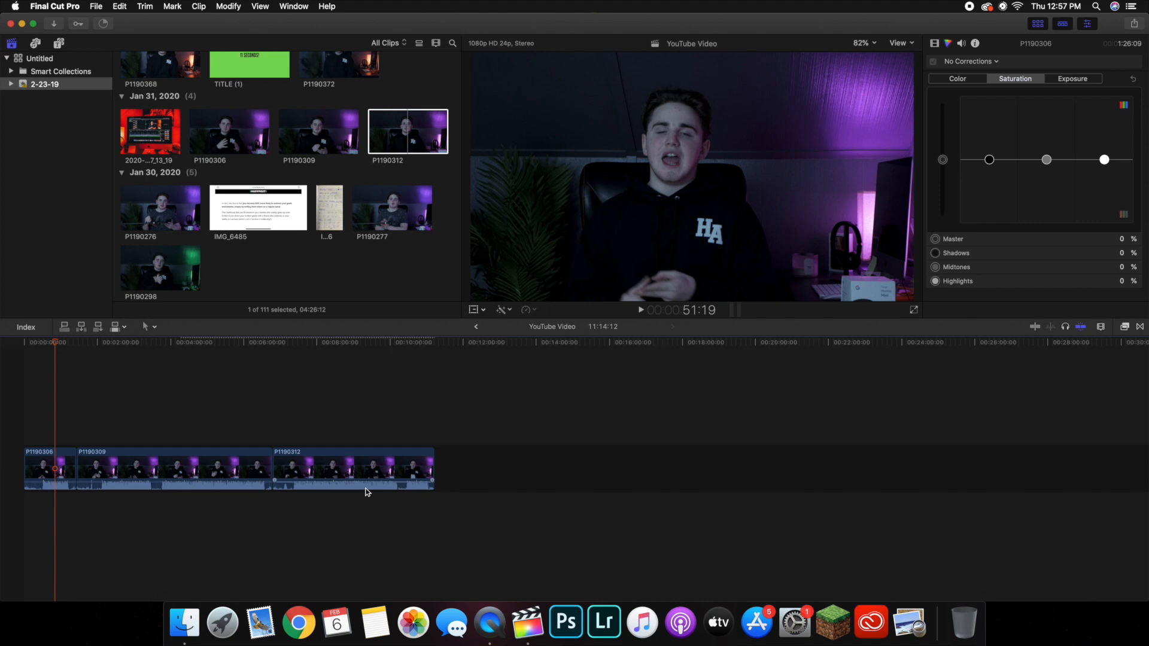
Append clip P1190298 after P1190312 at the end of the timeline, and undo the append.
{"action": "left_click", "coordinate": [434, 425]}
{"action": "left_click", "coordinate": [155, 265]}
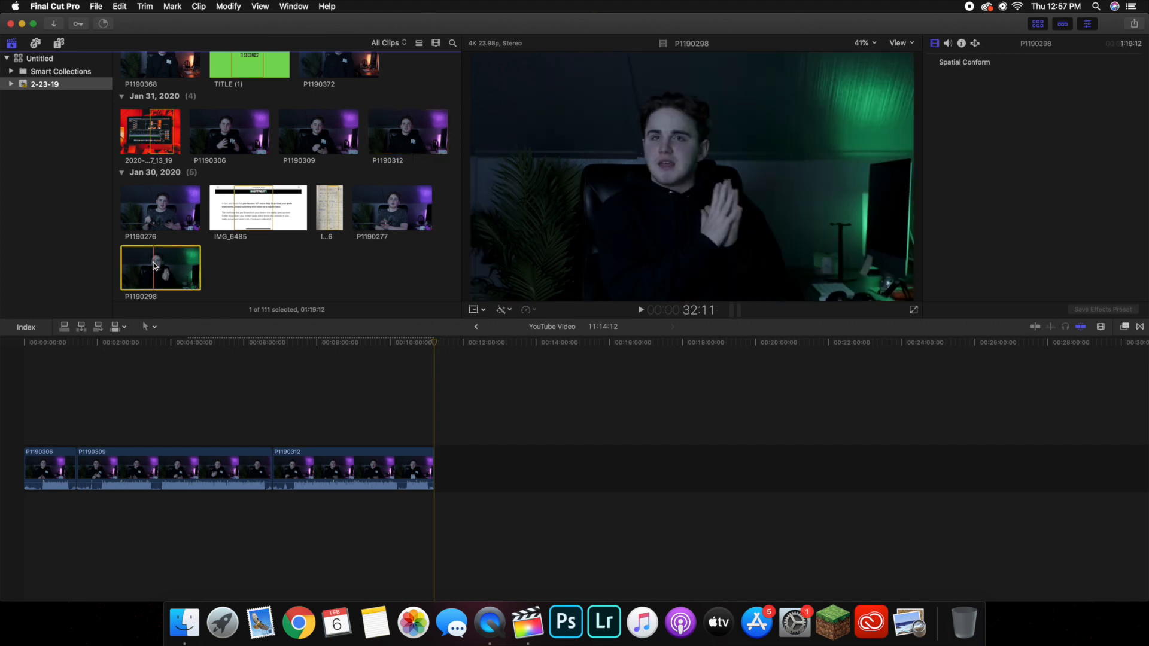
{"action": "key", "text": "e"}
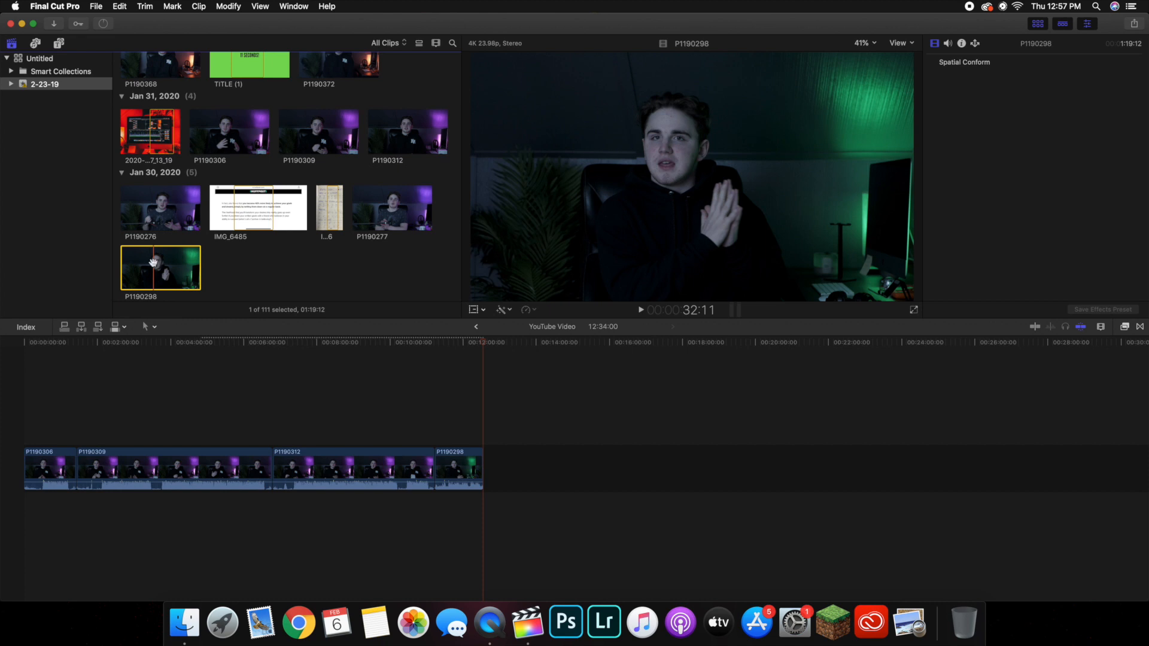
{"action": "key", "text": "super+z"}
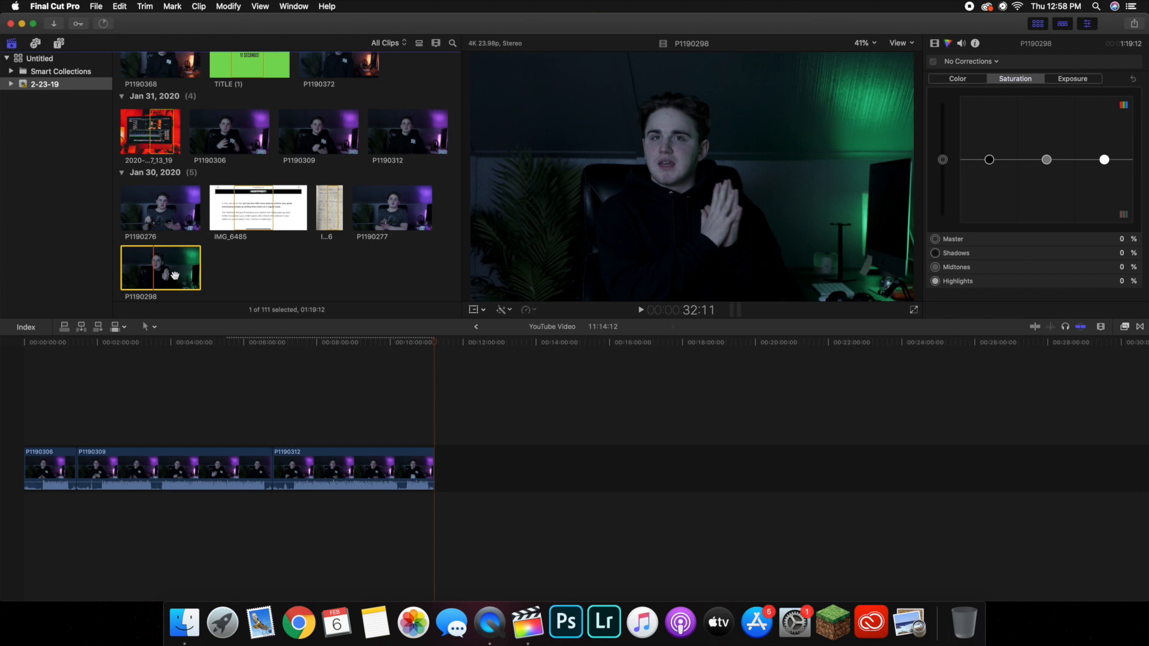
Place markers on P1190312 at 7:44:02, 8:40:06 and 9:30:00, and undo all three.
{"action": "left_click", "coordinate": [311, 416]}
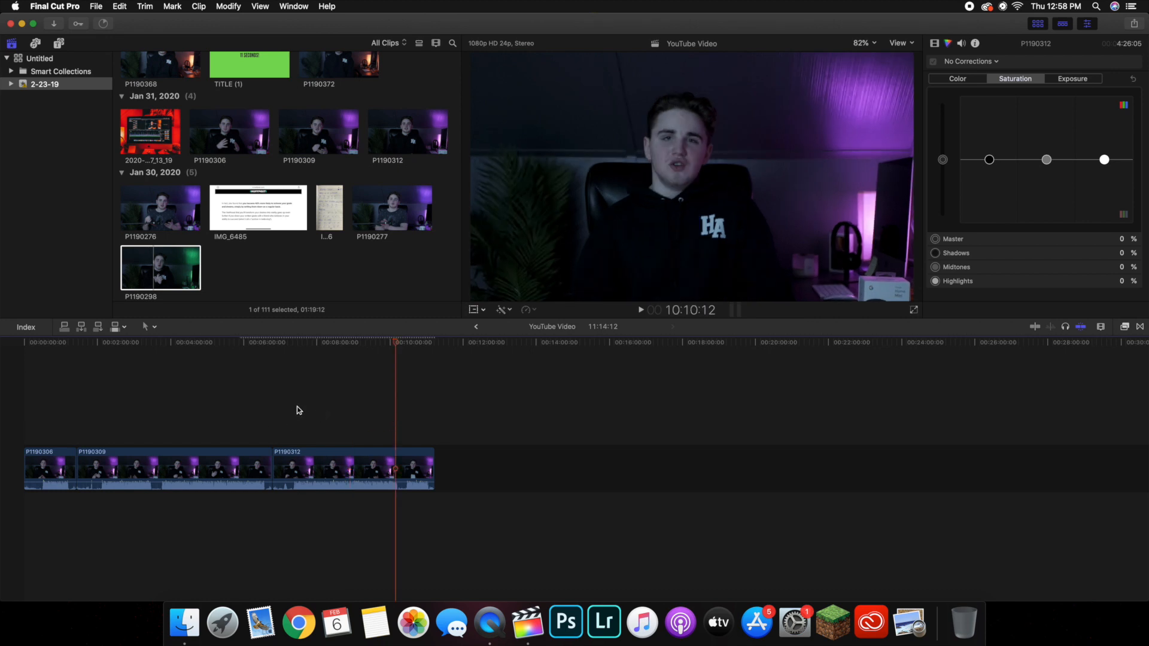
{"action": "left_click", "coordinate": [307, 419]}
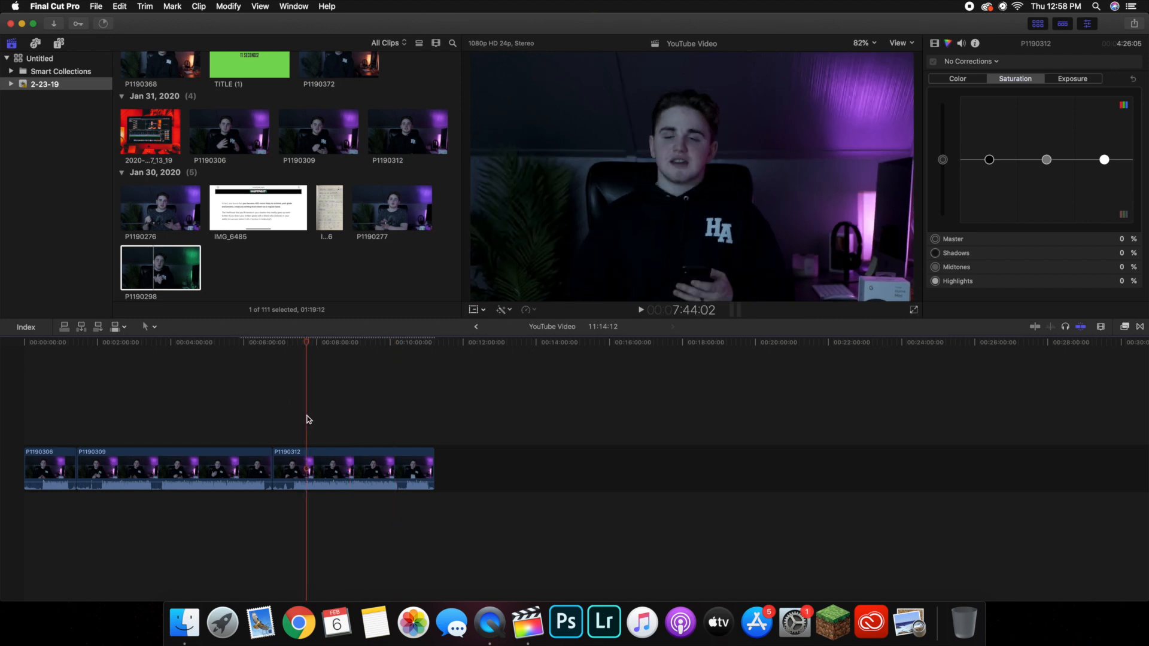
{"action": "left_click", "coordinate": [341, 419]}
{"action": "key", "text": "m"}
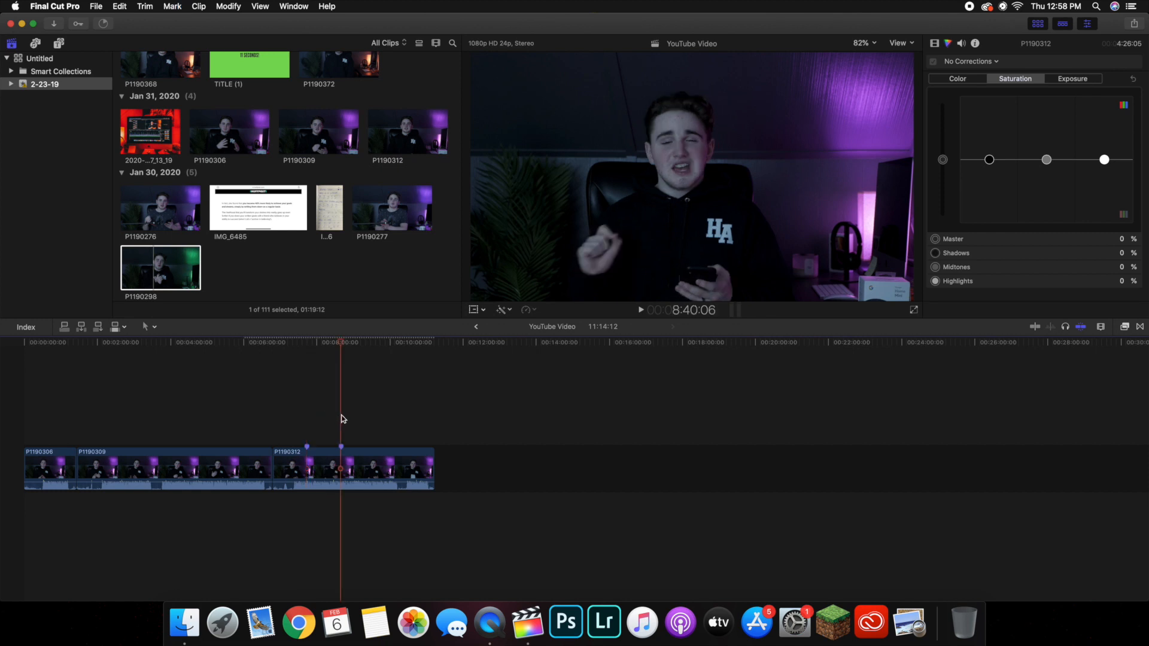
{"action": "left_click", "coordinate": [371, 419]}
{"action": "key", "text": "m"}
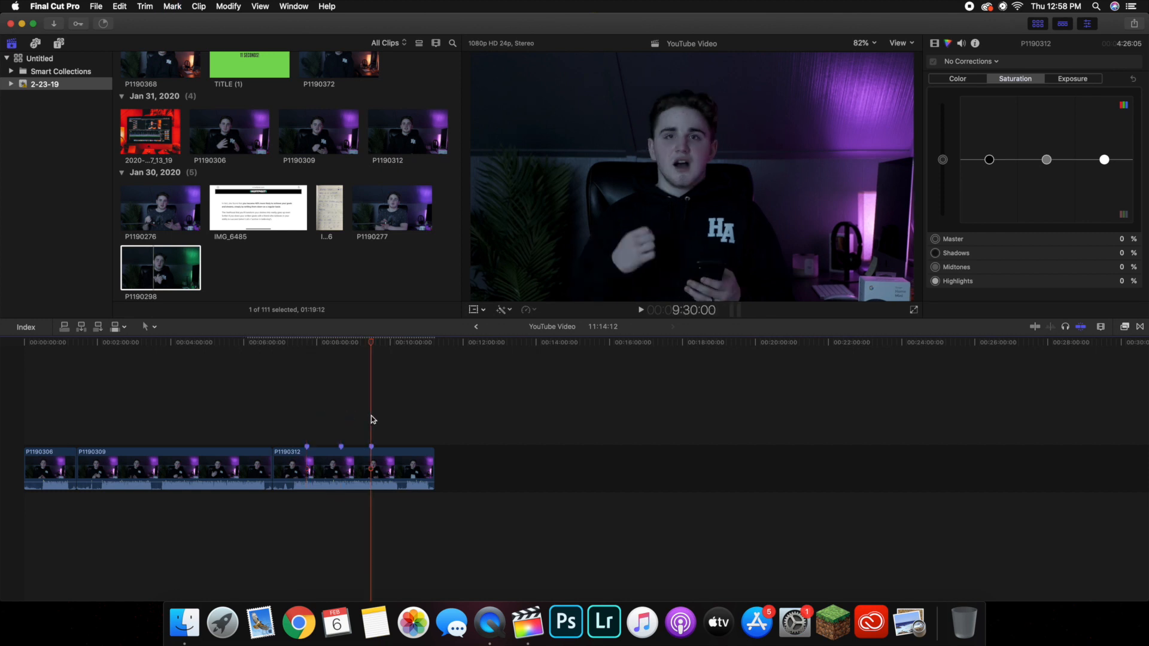
{"action": "key", "text": "super+z"}
{"action": "key", "text": "super+z"}
{"action": "key", "text": "super+z"}
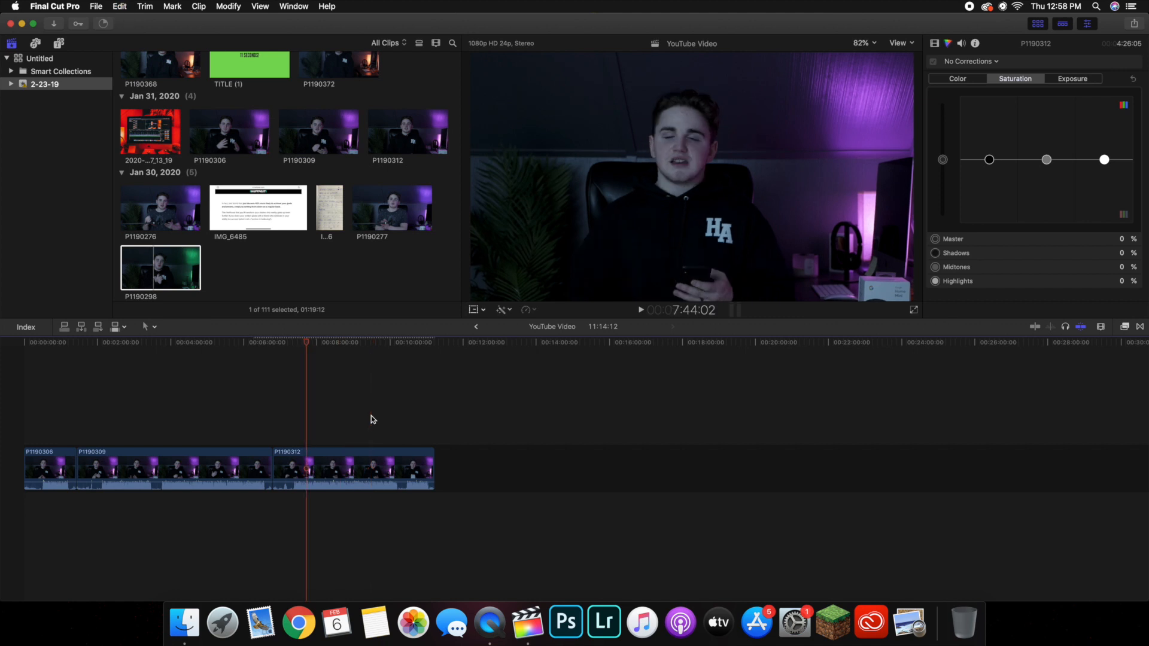
Split the P1190312 clip in the timeline at 8:56:20.
{"action": "left_click", "coordinate": [352, 431]}
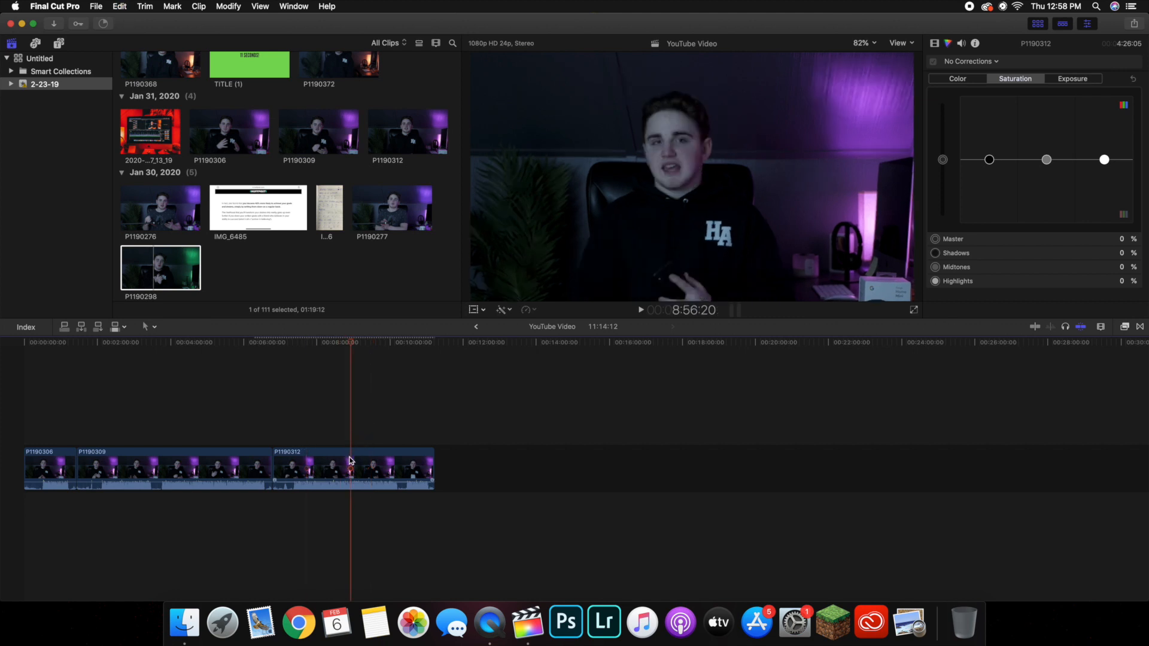
{"action": "left_click", "coordinate": [351, 460]}
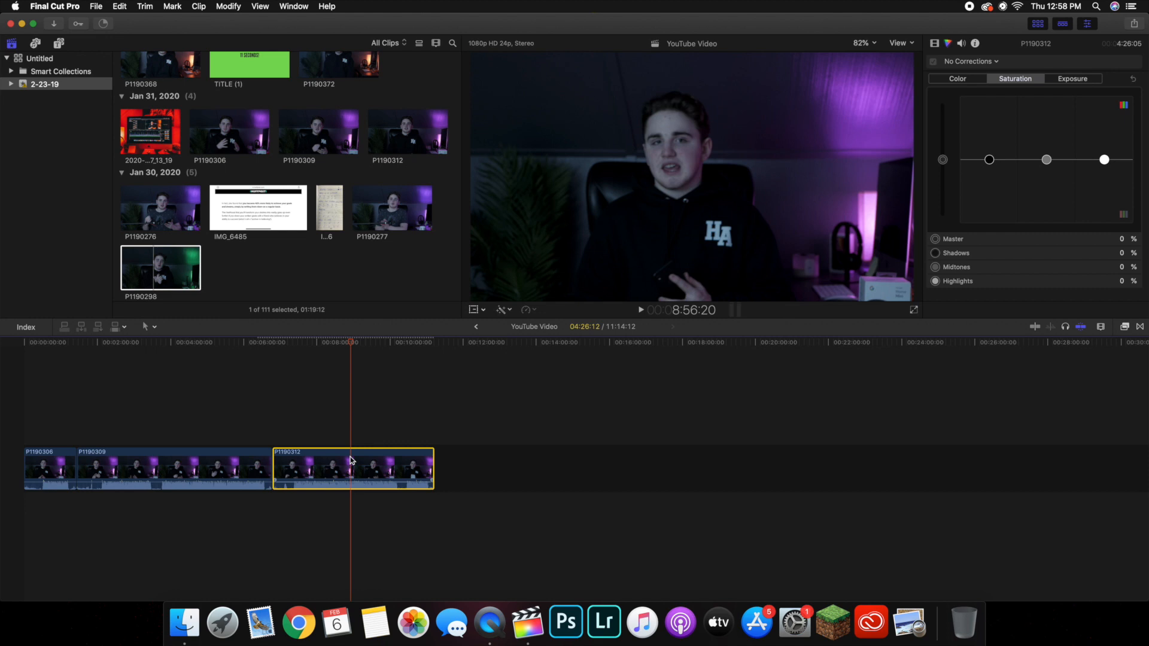
{"action": "key", "text": "super+b"}
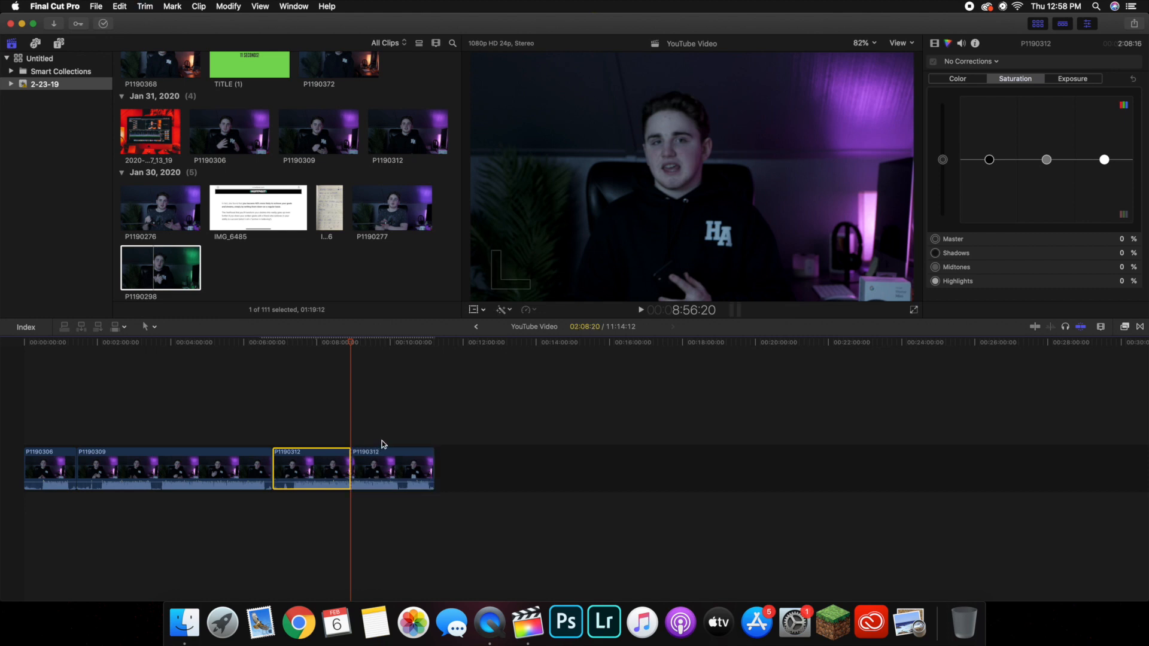
Delete the second part of the split P1190312 clip, and undo the deletion.
{"action": "left_click", "coordinate": [339, 441]}
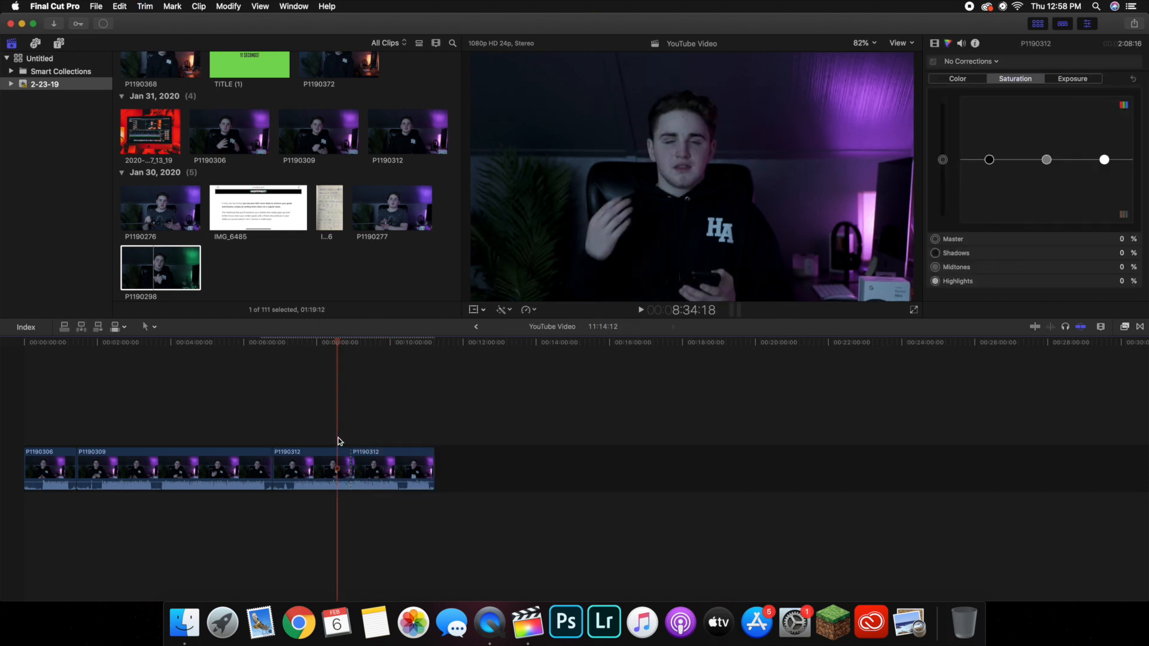
{"action": "left_click", "coordinate": [404, 425]}
{"action": "left_click", "coordinate": [400, 458]}
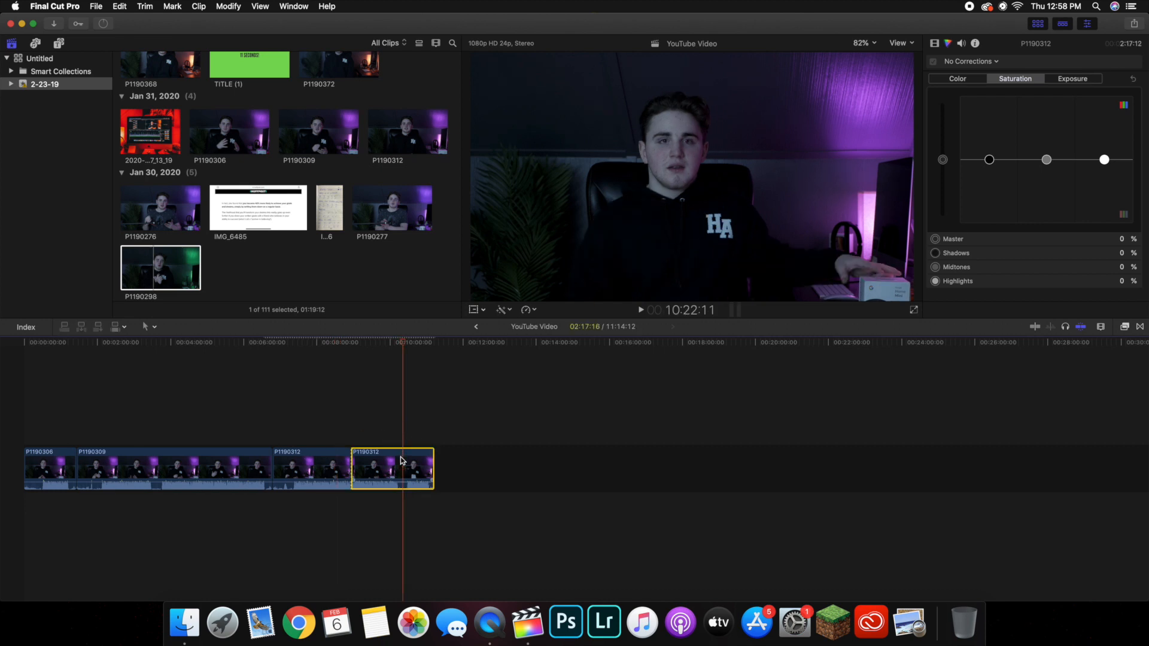
{"action": "key", "text": "Delete"}
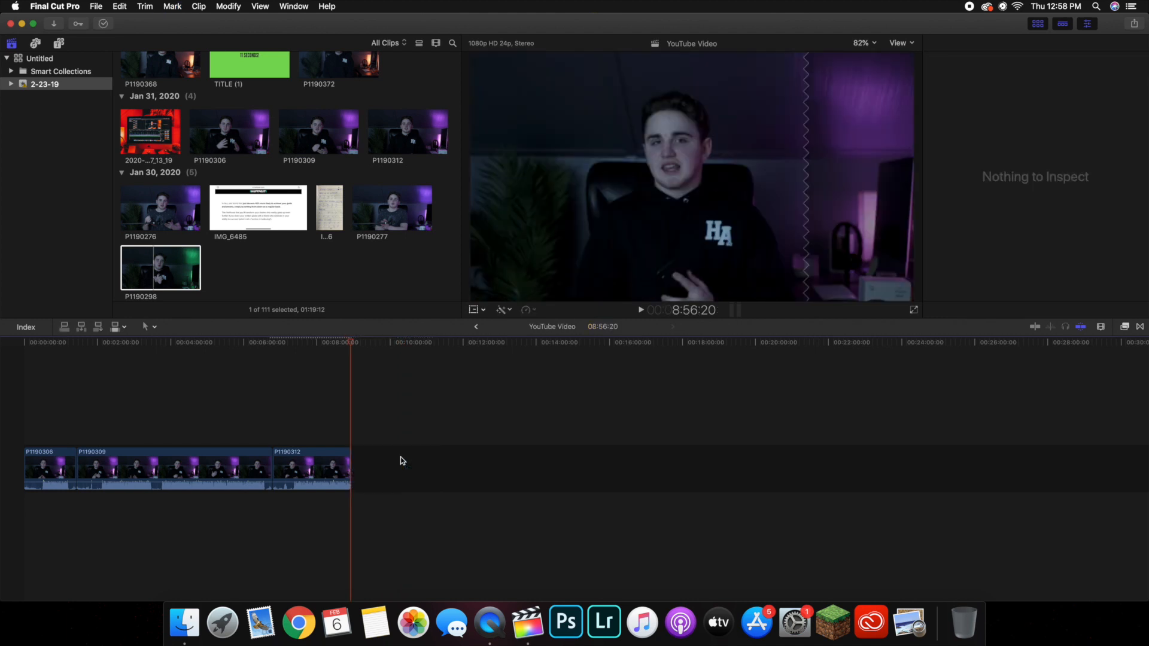
{"action": "key", "text": "super+z"}
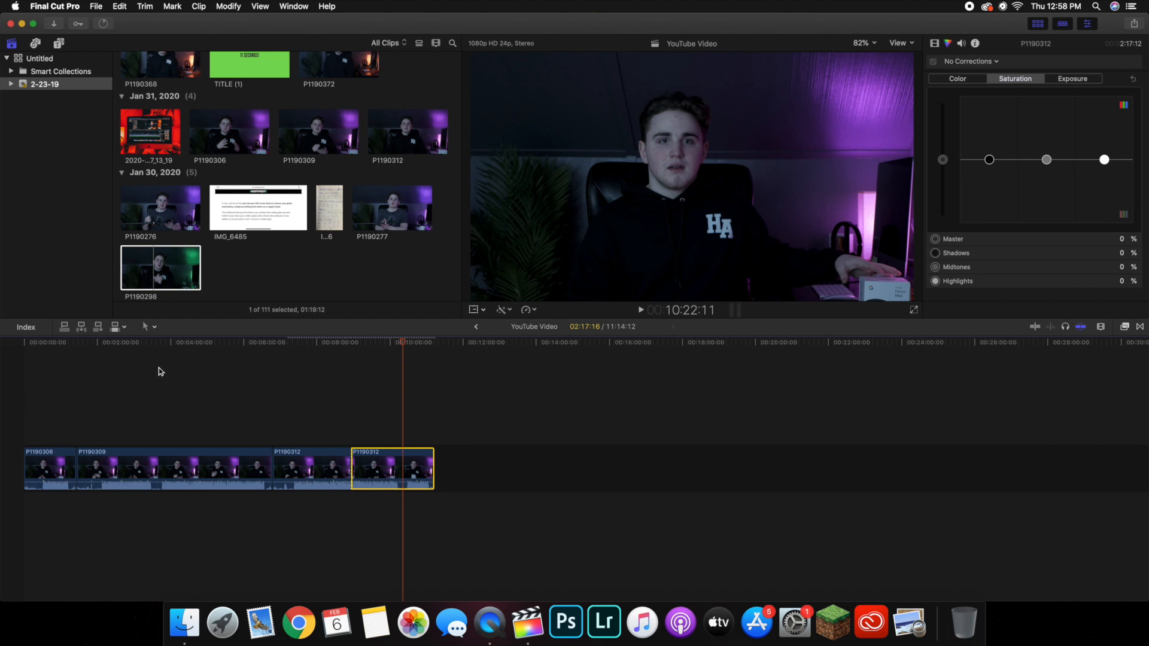
Connect the green TITLE (1) clip above P1190309 at about 4:32 and place the playhead over it at 4:35:13.
{"action": "left_click", "coordinate": [211, 361]}
{"action": "left_click", "coordinate": [225, 142]}
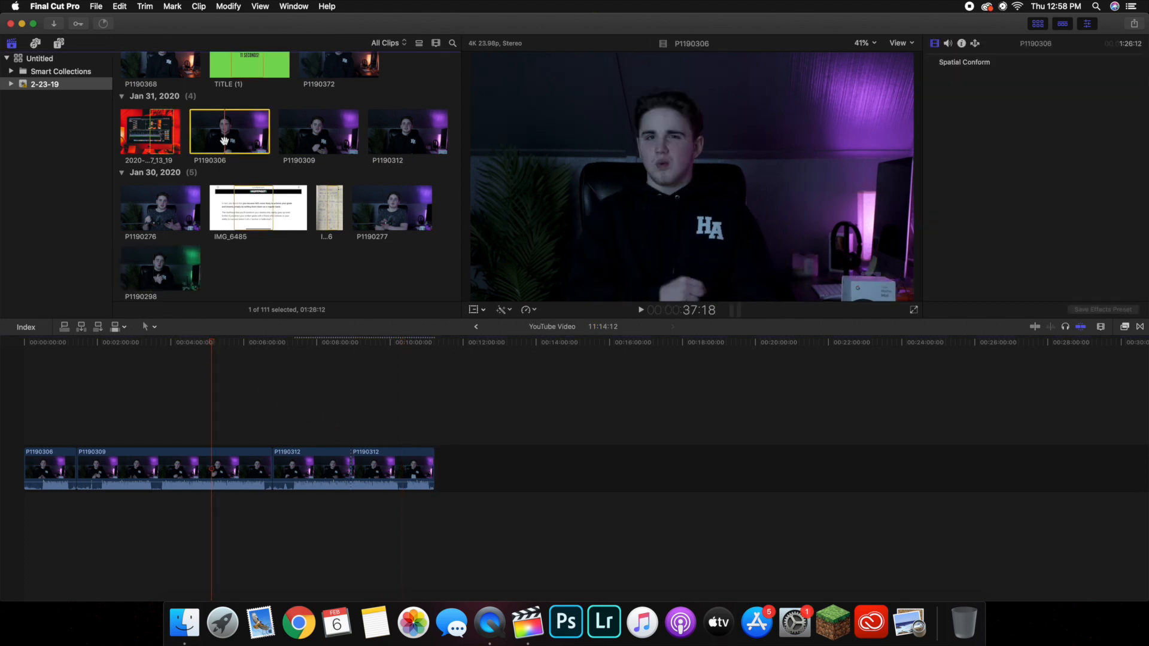
{"action": "scroll", "coordinate": [224, 143], "scroll_direction": "up", "scroll_amount": 3}
{"action": "left_click_drag", "start_coordinate": [244, 119], "coordinate": [219, 387]}
{"action": "key", "text": "super+equal"}
{"action": "key", "text": "super+equal"}
{"action": "key", "text": "super+equal"}
{"action": "key", "text": "super+equal"}
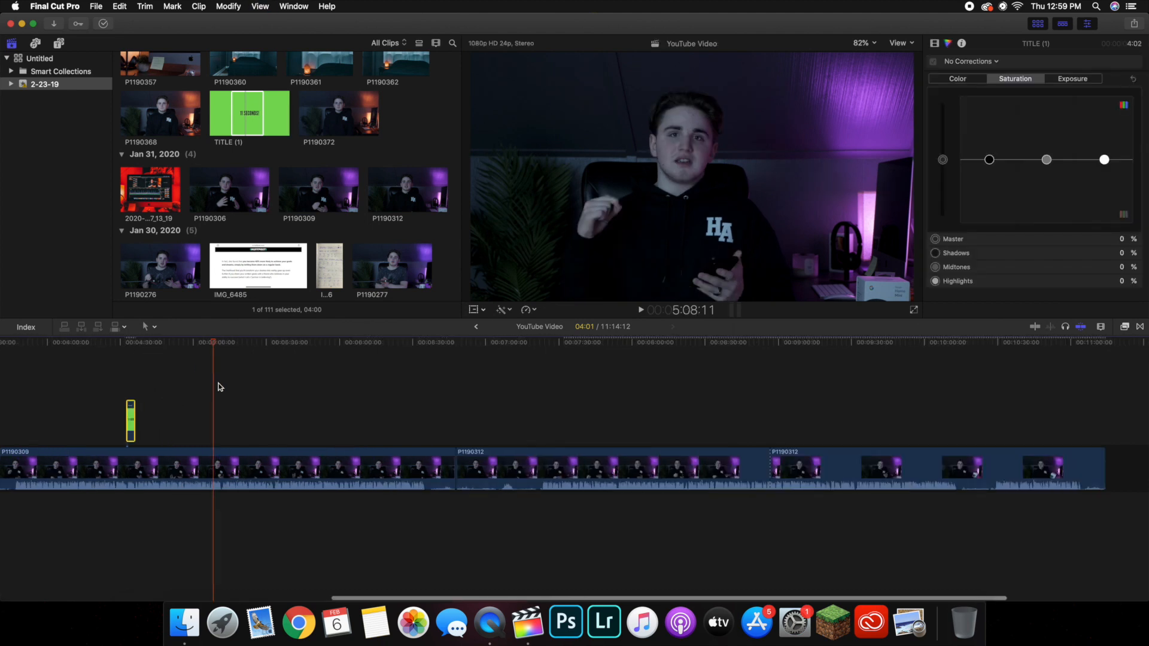
{"action": "scroll", "coordinate": [223, 389], "scroll_direction": "left", "scroll_amount": 8}
{"action": "scroll", "coordinate": [226, 389], "scroll_direction": "left", "scroll_amount": 3}
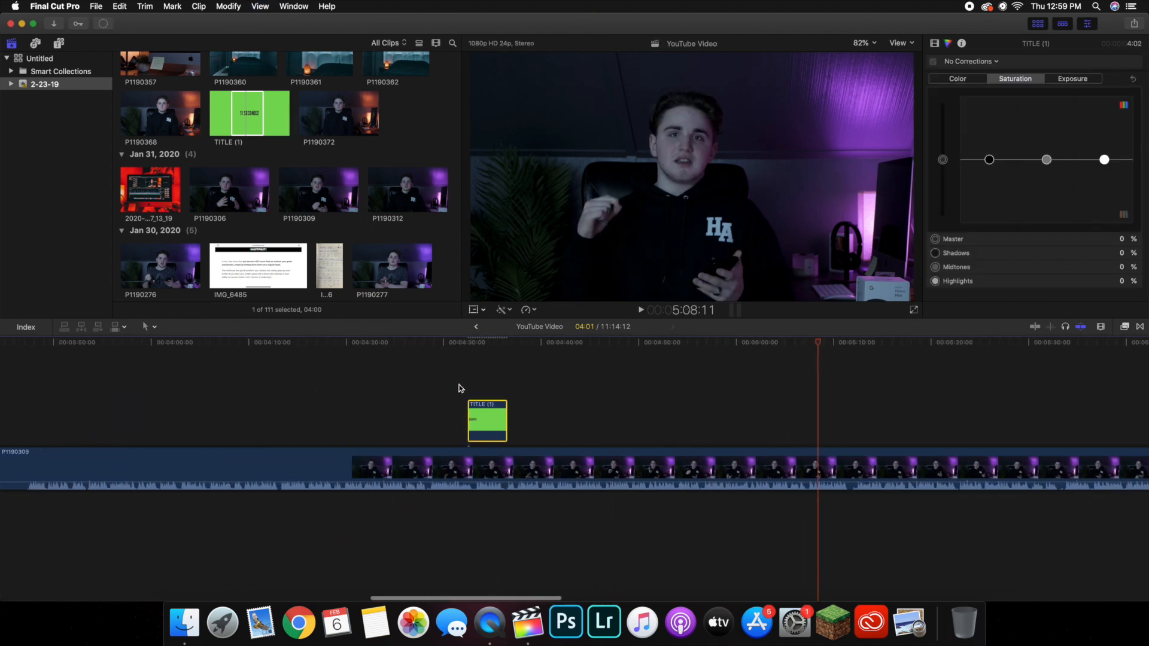
{"action": "left_click", "coordinate": [496, 379]}
Stack the IMG_6485 article screenshot above the TITLE (1) clip, starting slightly earlier than it.
{"action": "scroll", "coordinate": [304, 281], "scroll_direction": "down", "scroll_amount": 6}
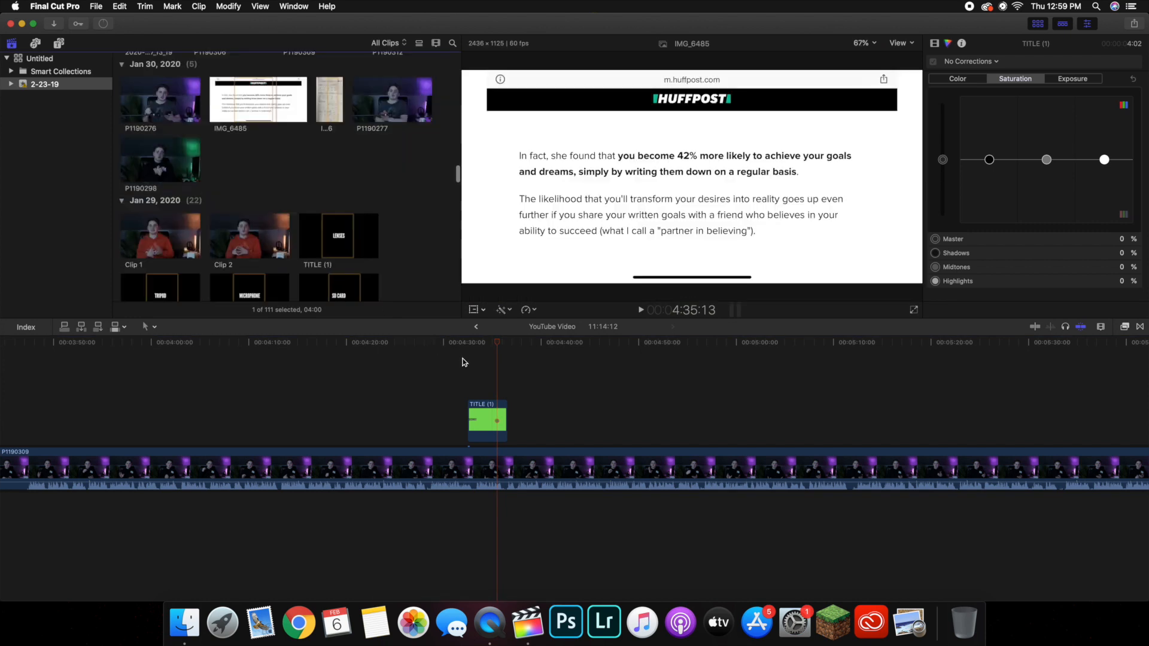
{"action": "scroll", "coordinate": [335, 239], "scroll_direction": "up", "scroll_amount": 3}
{"action": "left_click_drag", "start_coordinate": [273, 188], "coordinate": [469, 360]}
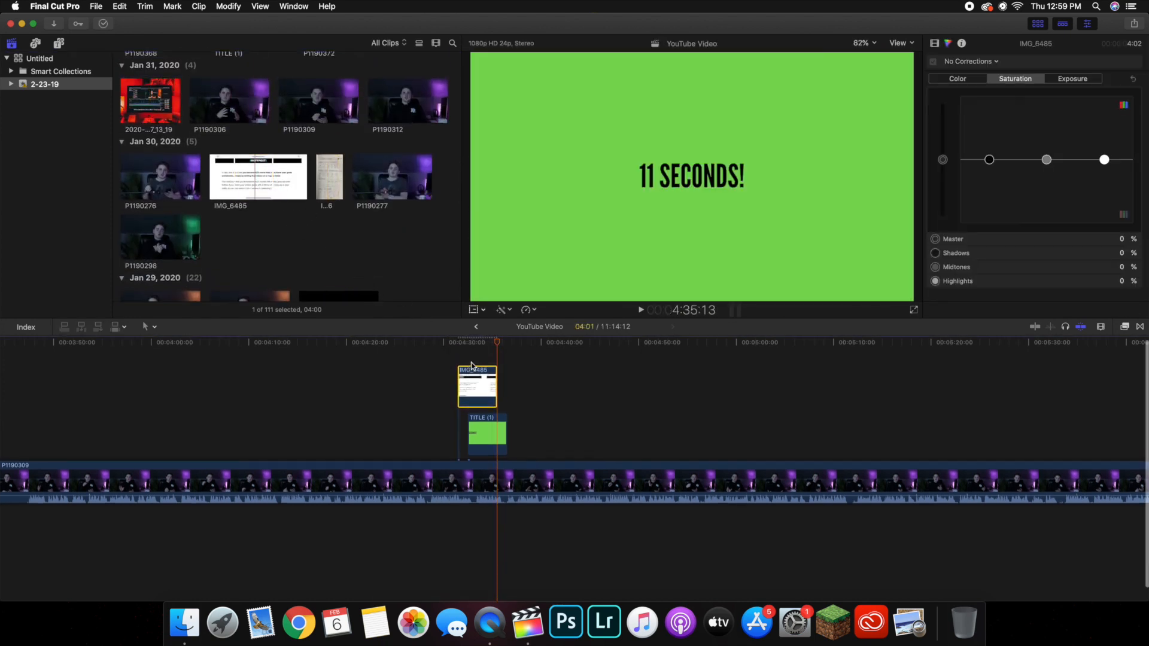
Preview the IMG_6486 habits note, and stack the red 2020-01-31_07_13_19 computer photo above IMG_6485.
{"action": "left_click", "coordinate": [328, 188]}
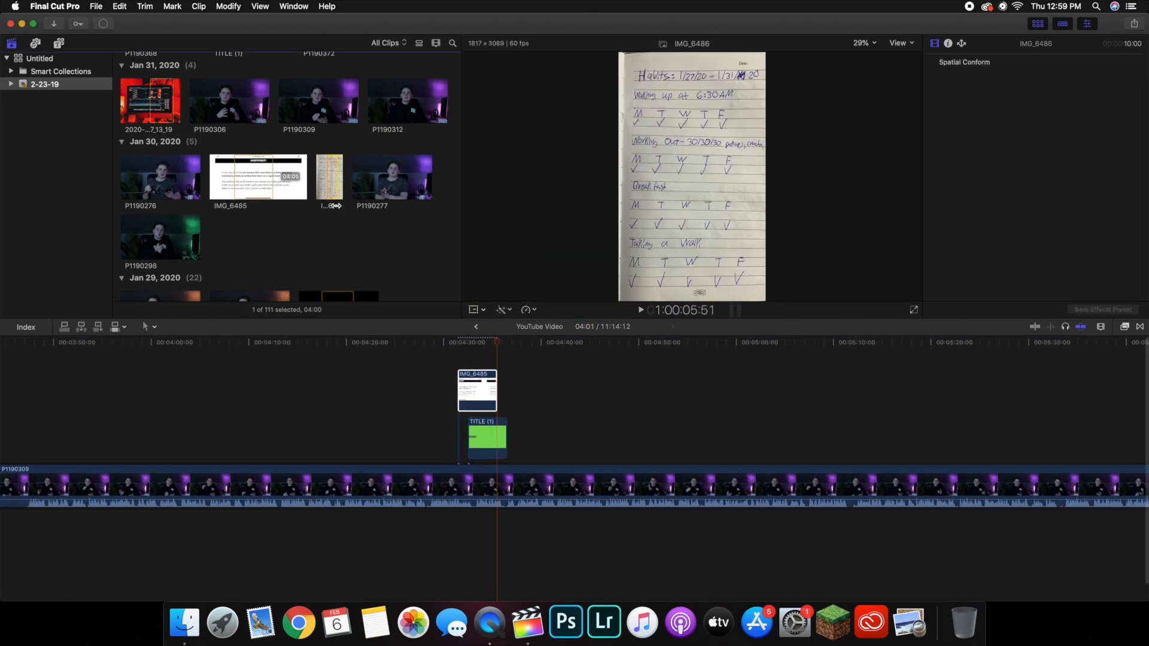
{"action": "left_click", "coordinate": [166, 183]}
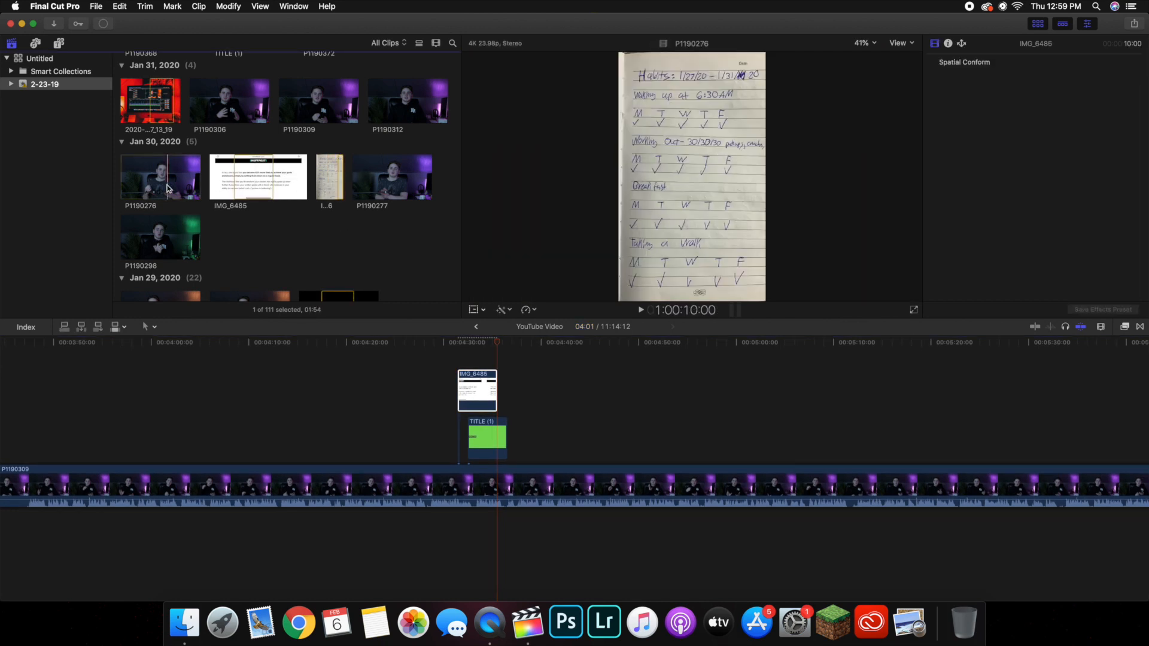
{"action": "left_click_drag", "start_coordinate": [159, 115], "coordinate": [496, 359]}
{"action": "scroll", "coordinate": [495, 395], "scroll_direction": "up", "scroll_amount": 3}
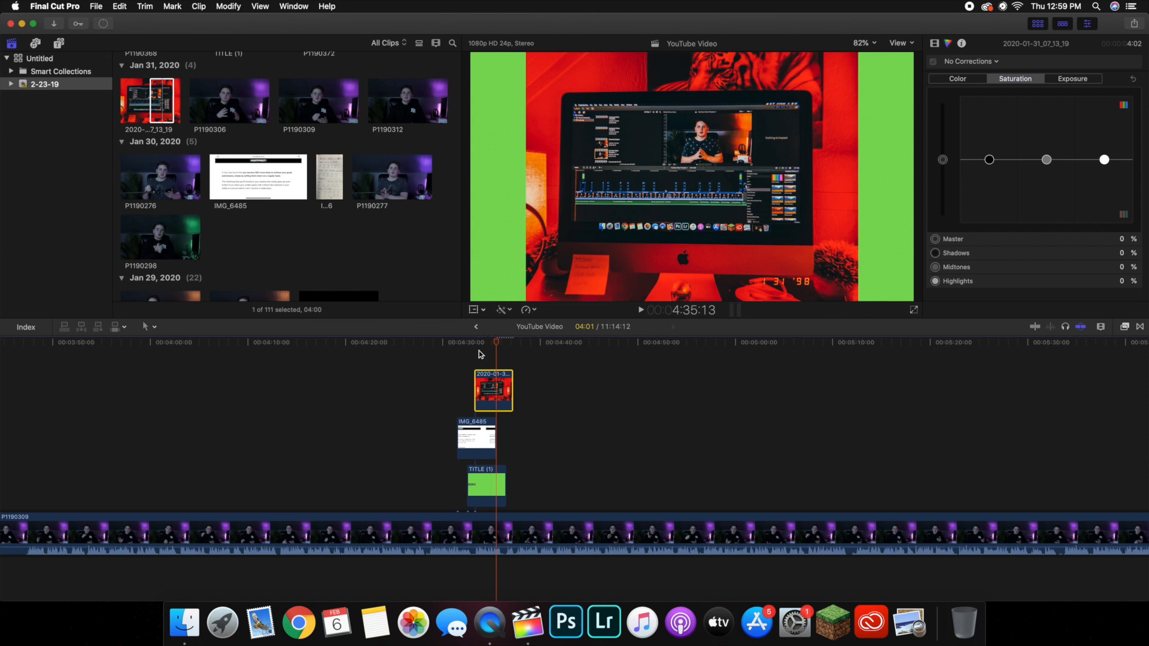
Undo the three connected clips above P1190309 and bring the whole timeline back into view.
{"action": "key", "text": "super+z"}
{"action": "key", "text": "super+z"}
{"action": "key", "text": "super+z"}
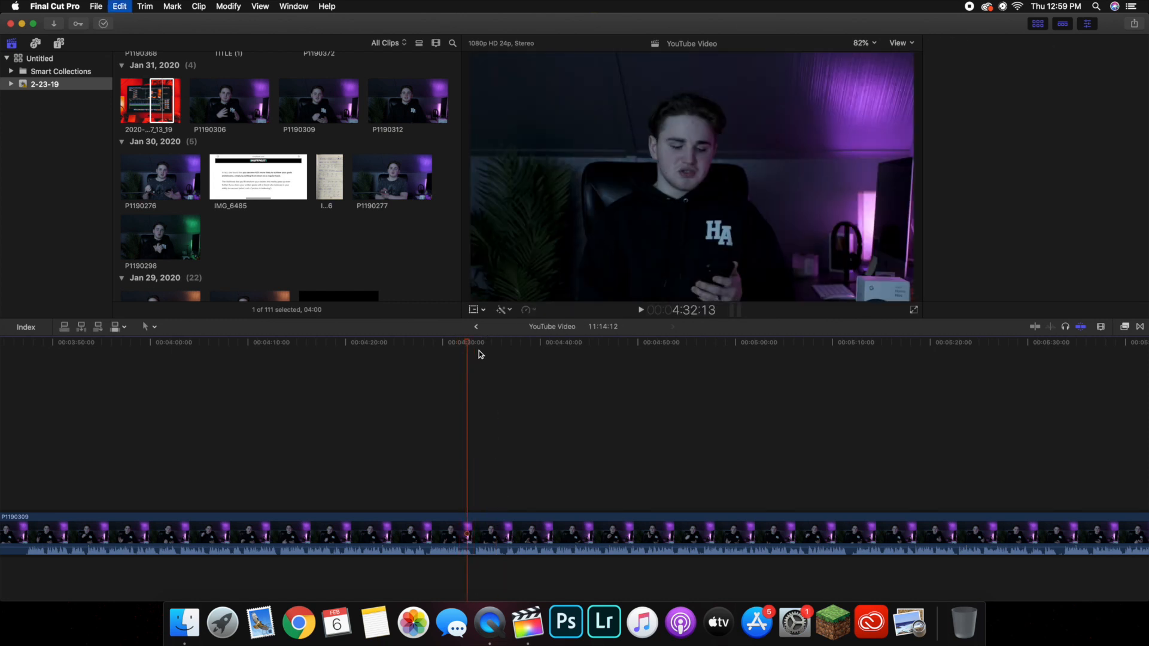
{"action": "key", "text": "super+minus"}
{"action": "key", "text": "super+minus"}
{"action": "key", "text": "super+minus"}
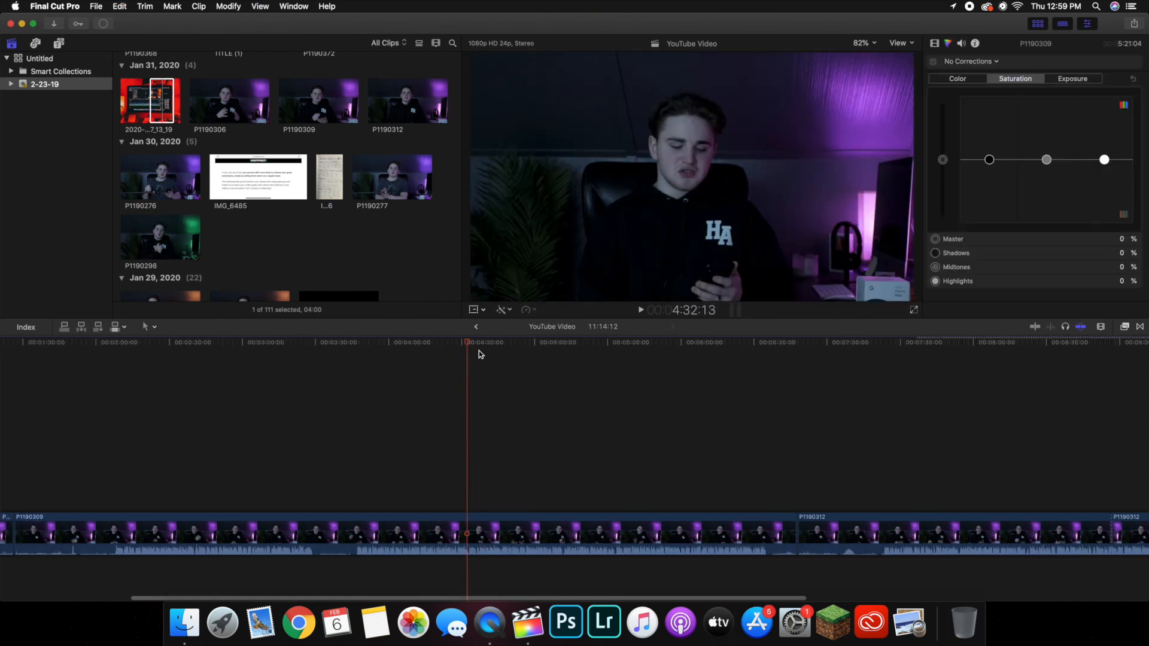
{"action": "scroll", "coordinate": [500, 464], "scroll_direction": "down", "scroll_amount": 3}
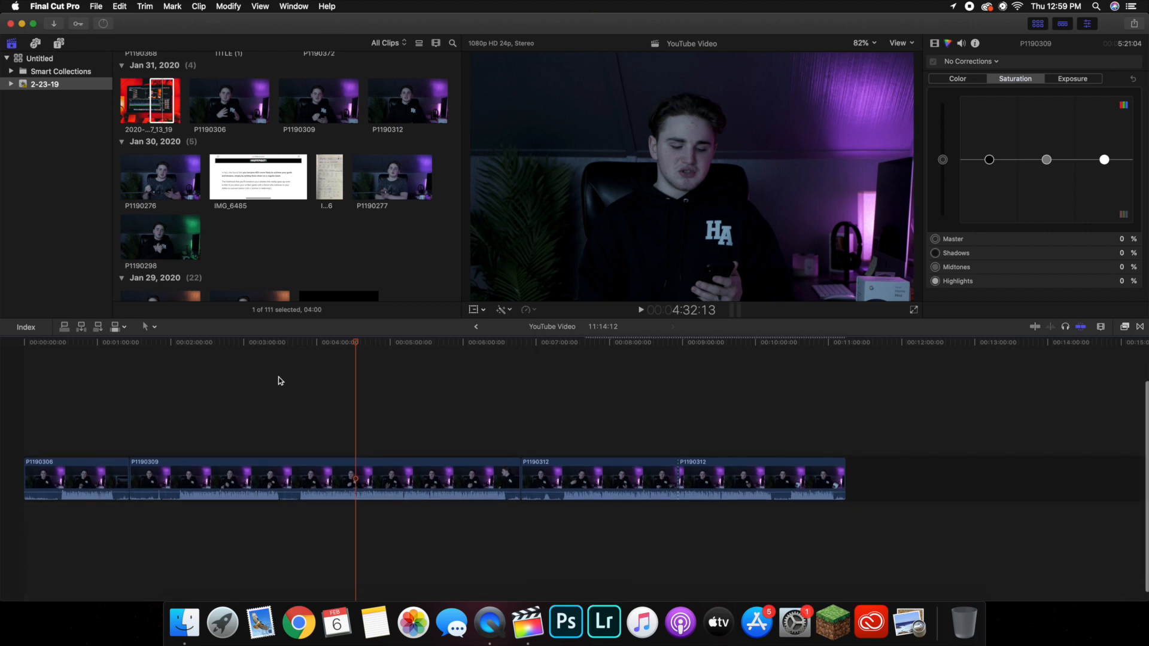
Connect the IMG_6485 screenshot above P1190309 at about 3:35 and undo that edit.
{"action": "left_click_drag", "start_coordinate": [241, 178], "coordinate": [286, 413]}
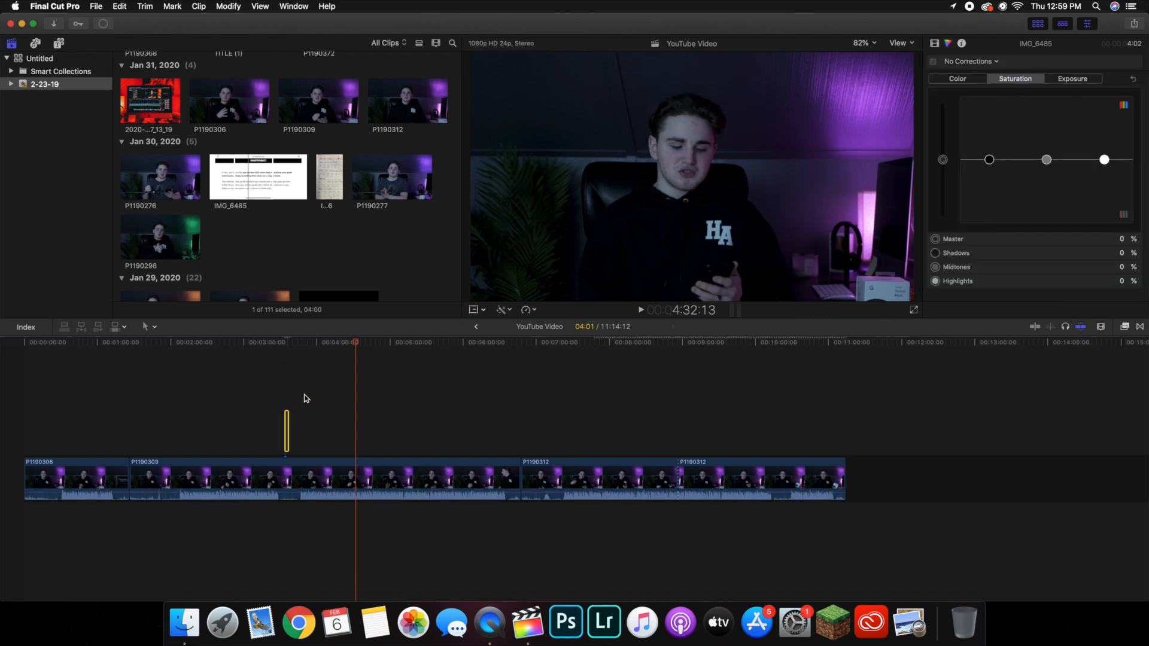
{"action": "key", "text": "super+z"}
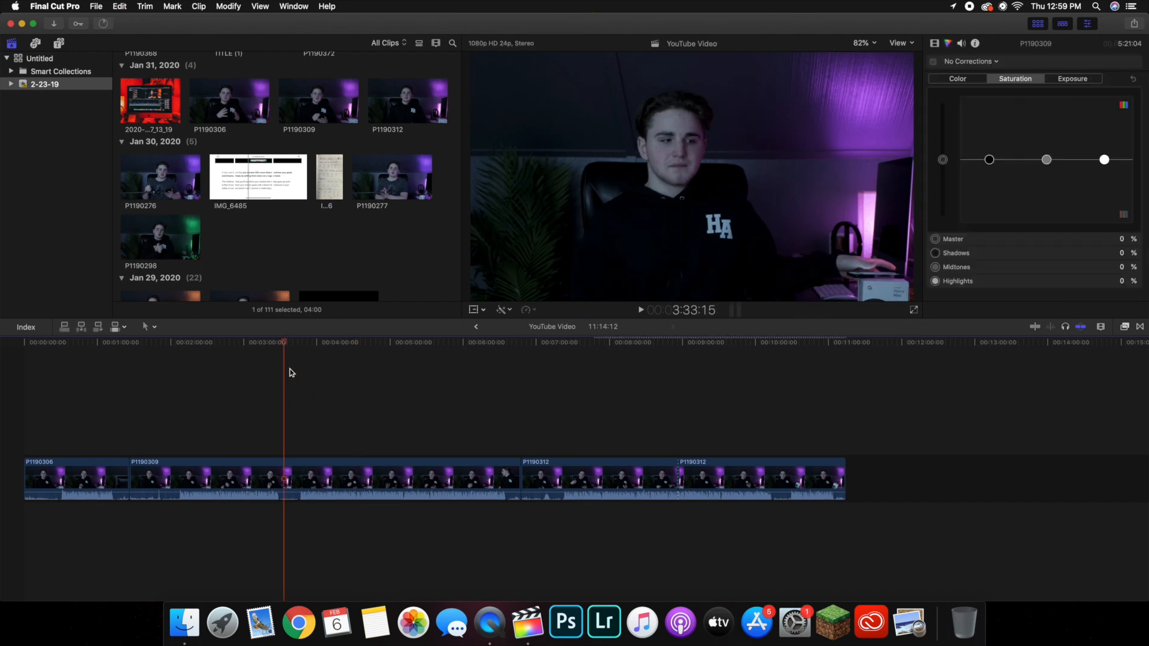
Connect Backround Music beneath the video at the timeline start, and add a second overlapping copy below it starting at about 1:11.
{"action": "scroll", "coordinate": [327, 240], "scroll_direction": "down", "scroll_amount": 20}
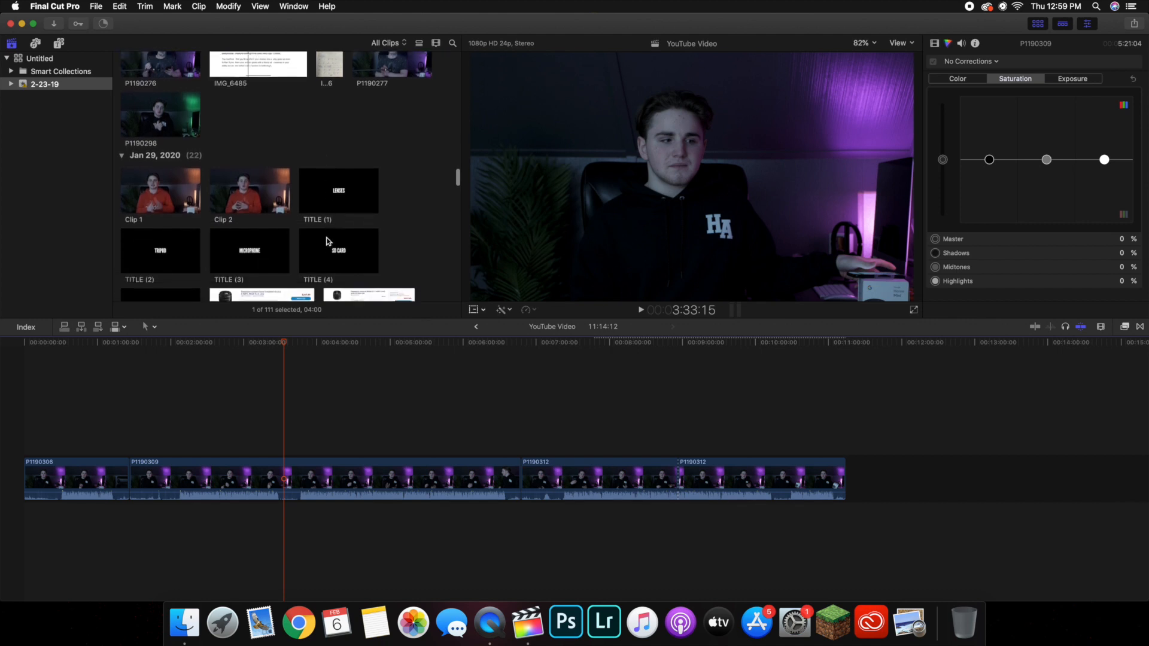
{"action": "scroll", "coordinate": [327, 240], "scroll_direction": "down", "scroll_amount": 15}
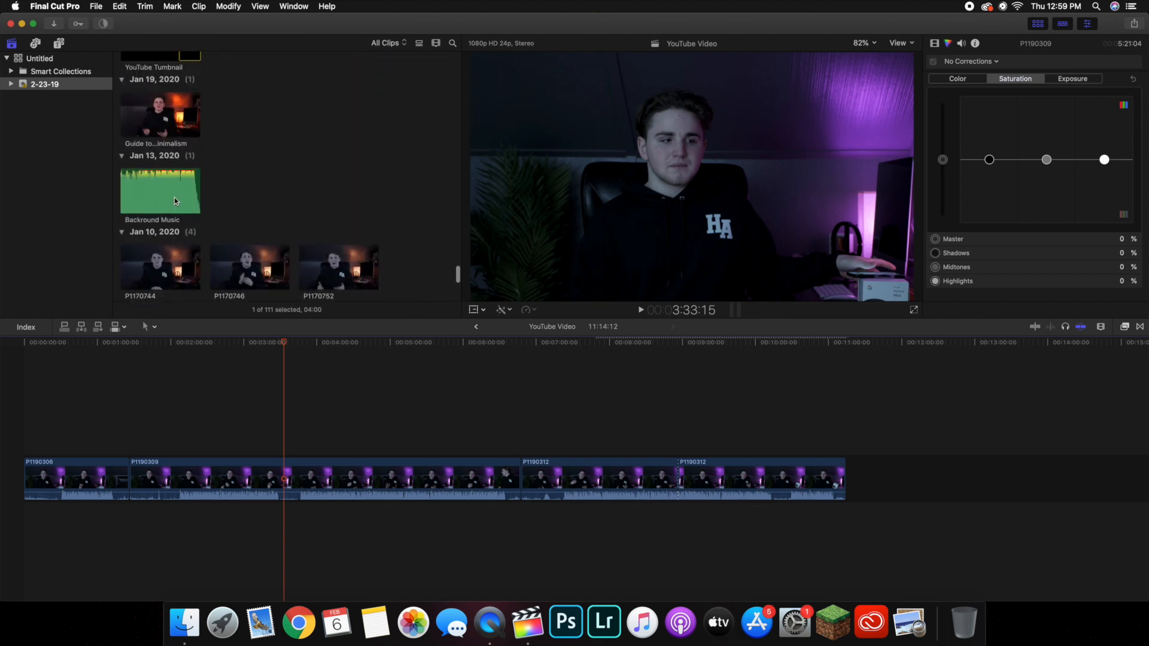
{"action": "left_click_drag", "start_coordinate": [159, 197], "coordinate": [14, 529]}
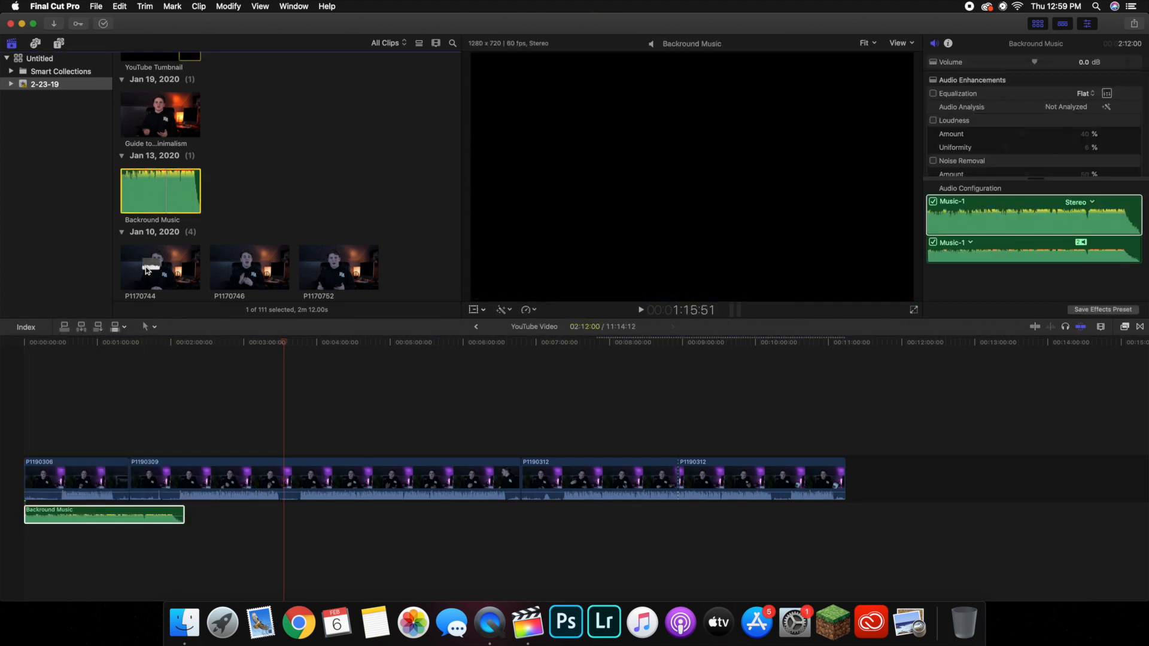
{"action": "left_click_drag", "start_coordinate": [146, 269], "coordinate": [112, 556]}
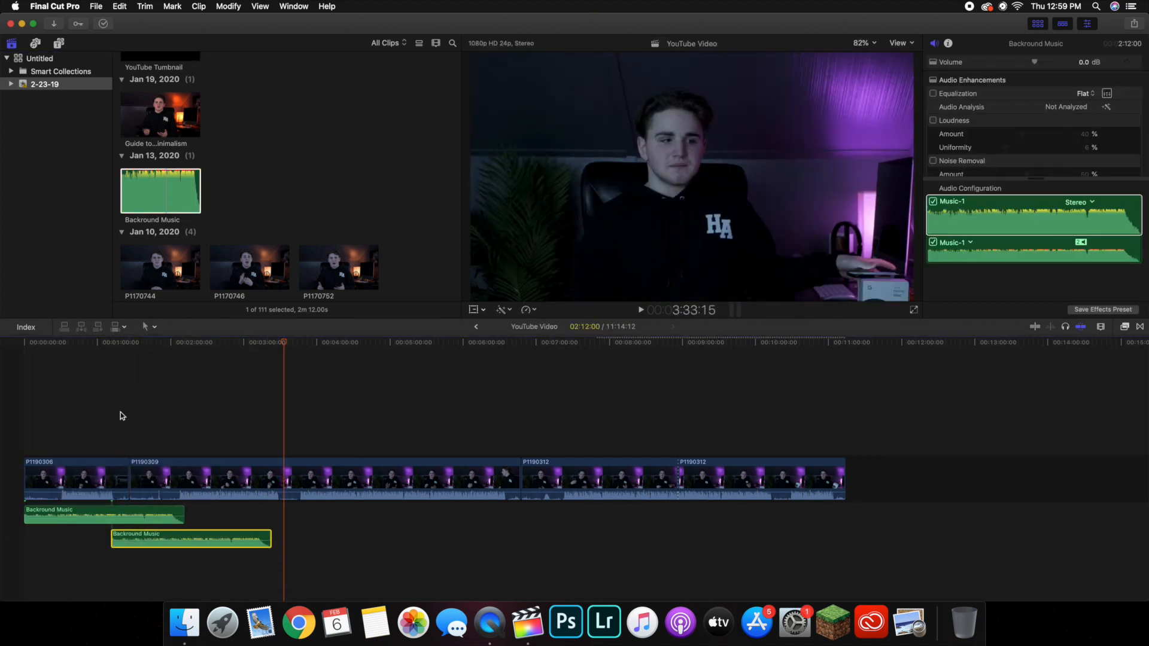
Split P1190306 at 50:15, and split both P1190309 and the first Backround Music clip at 1:45:21.
{"action": "left_click", "coordinate": [120, 412]}
{"action": "left_click", "coordinate": [85, 411]}
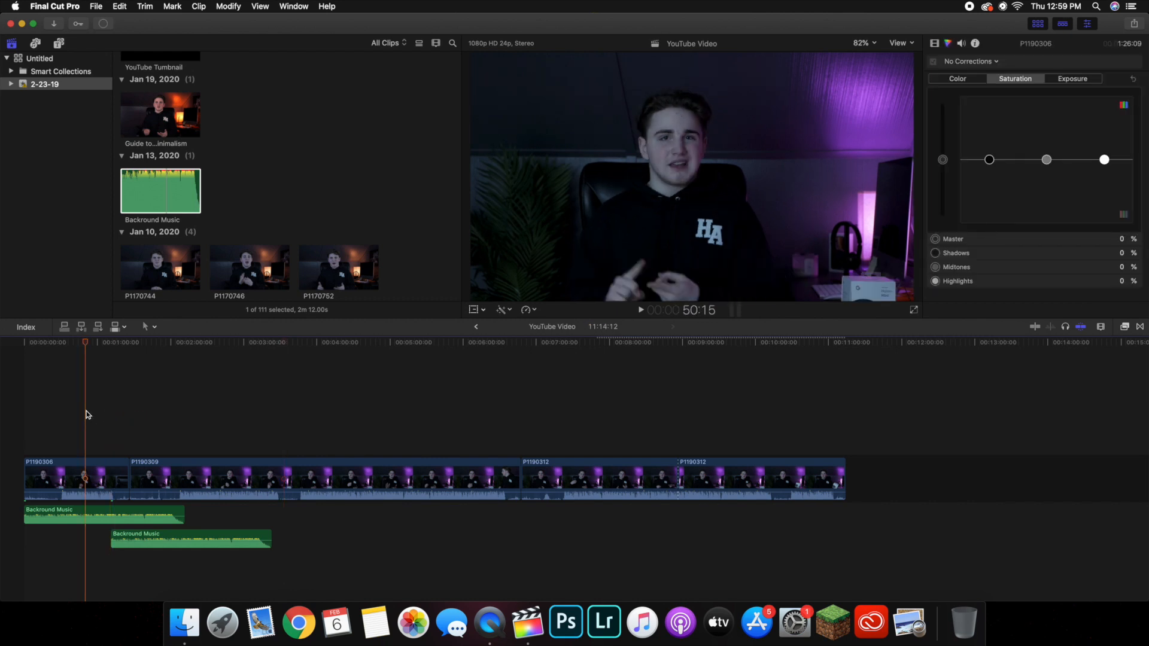
{"action": "key", "text": "super+b"}
{"action": "left_click", "coordinate": [155, 419]}
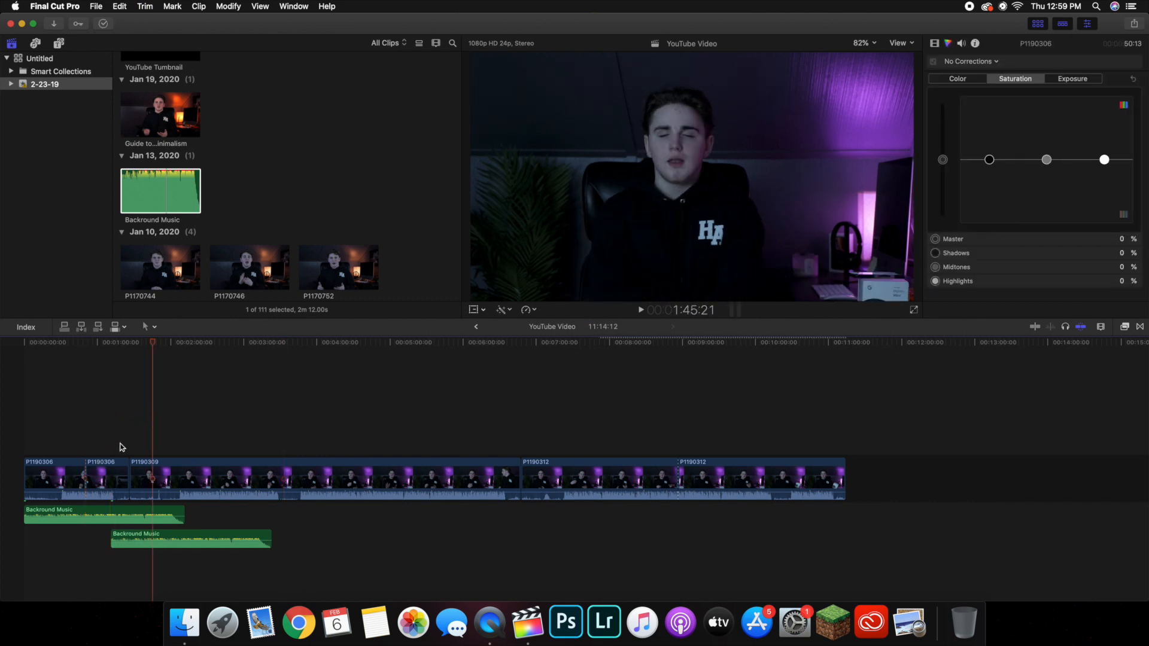
{"action": "key", "text": "super+b"}
{"action": "key", "text": "super+b"}
{"action": "left_click", "coordinate": [147, 515]}
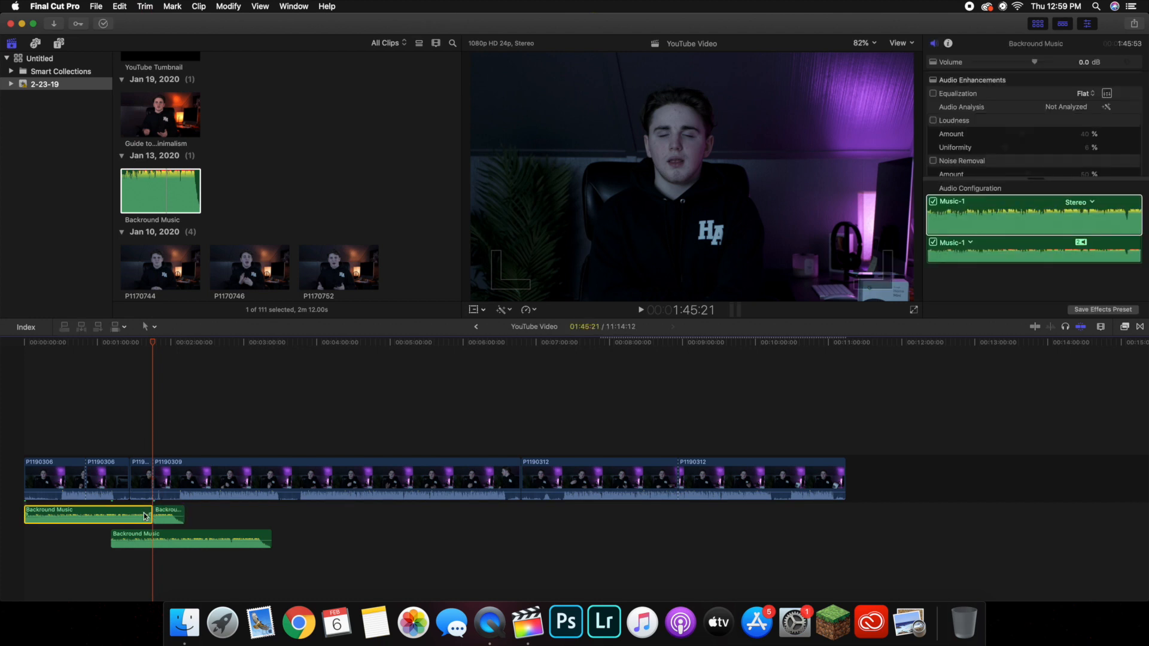
Split the first Backround Music piece at 50:15 and delete the section between 50:15 and 1:45:21.
{"action": "left_click", "coordinate": [87, 446]}
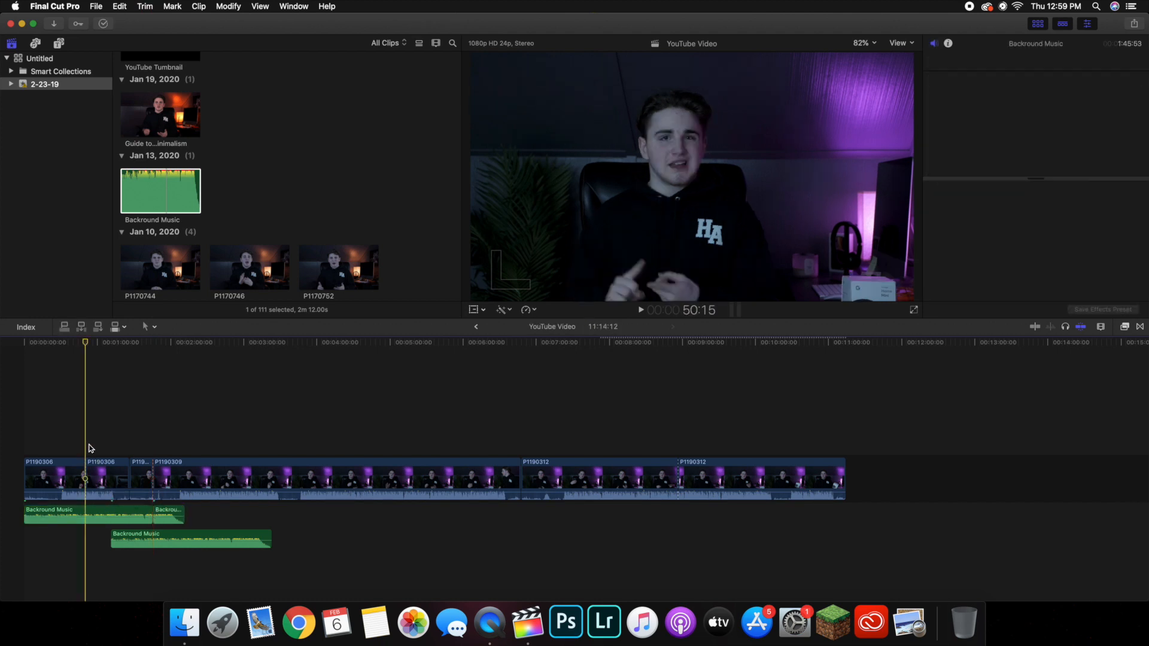
{"action": "left_click", "coordinate": [85, 514]}
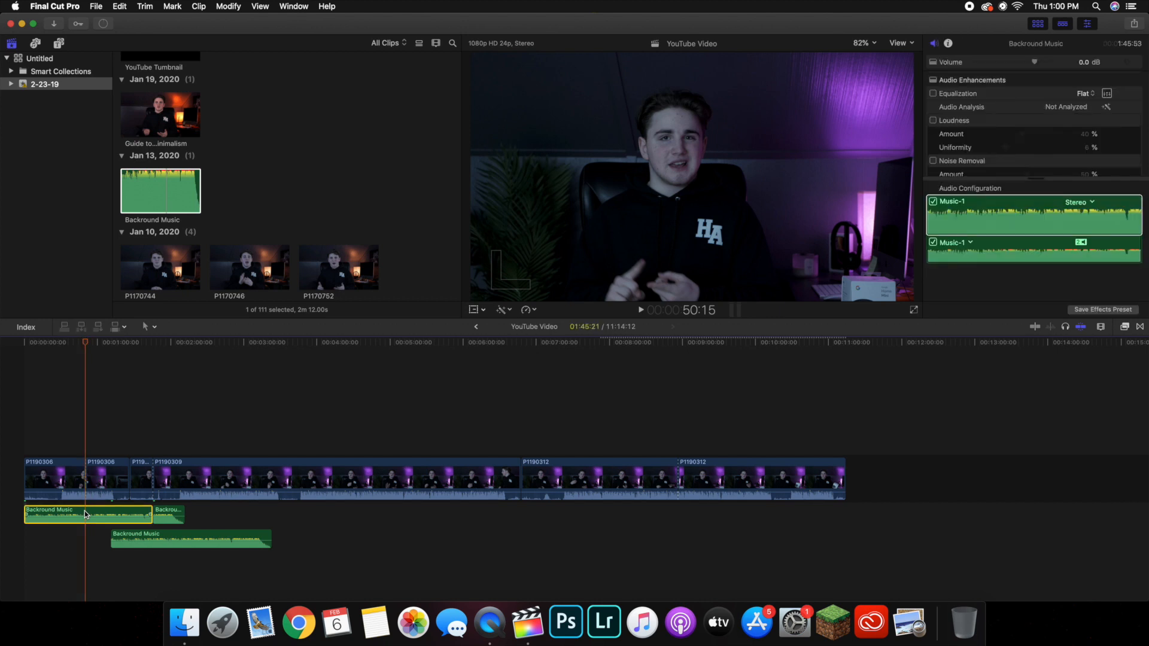
{"action": "key", "text": "super+b"}
{"action": "left_click", "coordinate": [105, 516]}
{"action": "key", "text": "Delete"}
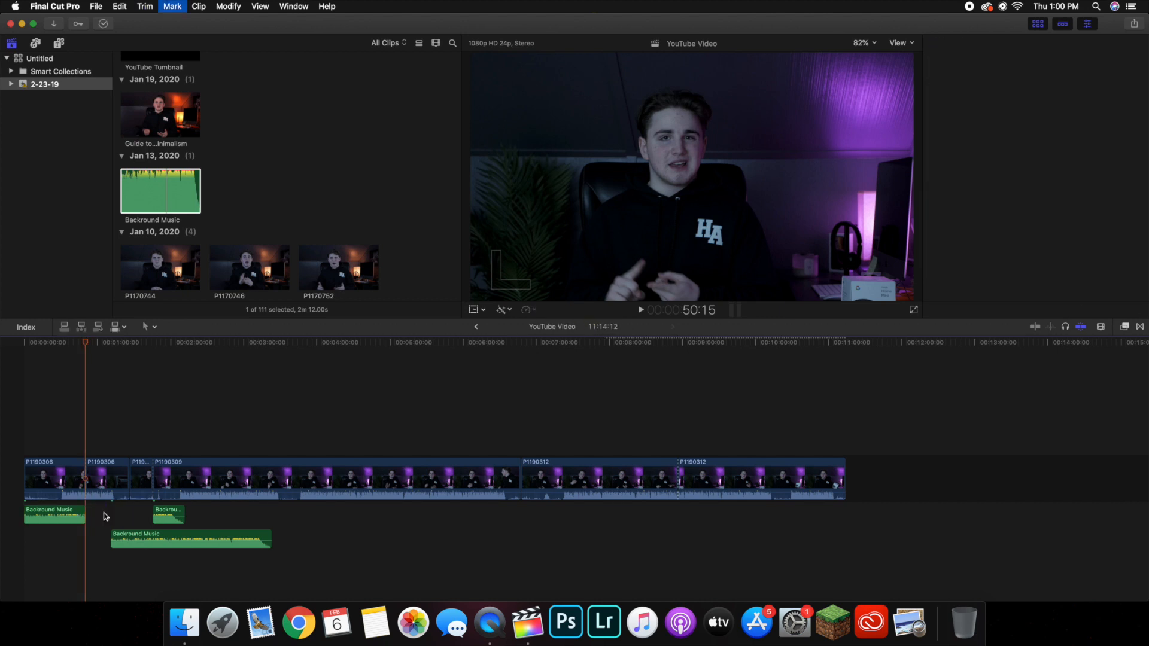
Delete all remaining Backround Music pieces from beneath the video clips.
{"action": "left_click", "coordinate": [157, 434]}
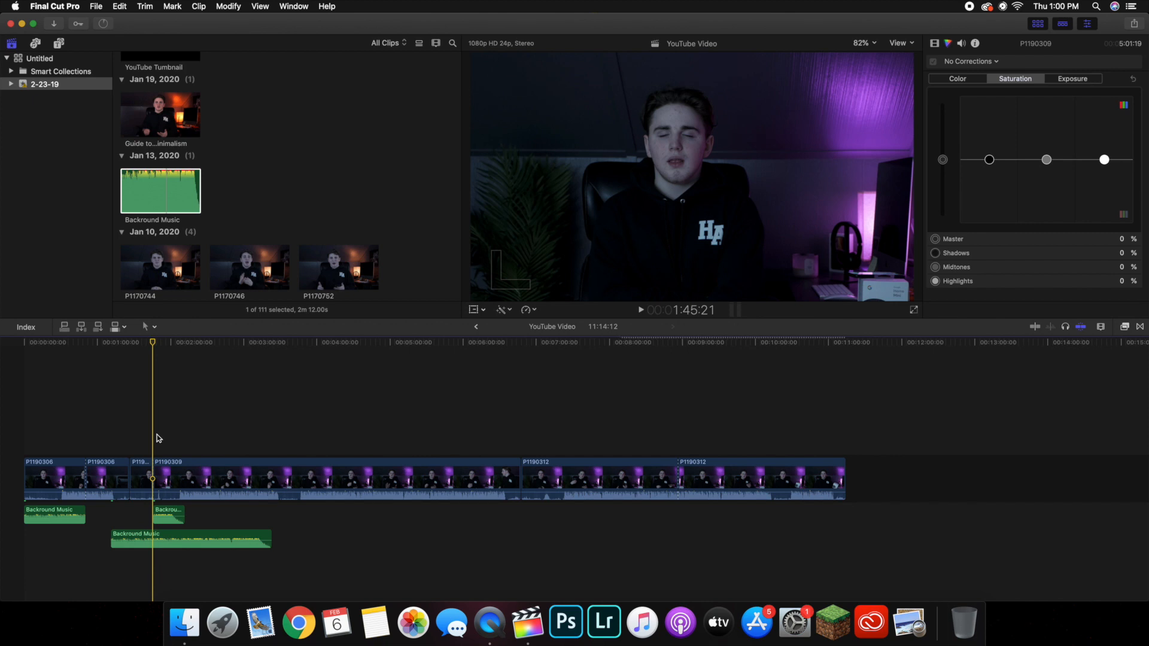
{"action": "left_click", "coordinate": [169, 515]}
{"action": "key", "text": "Delete"}
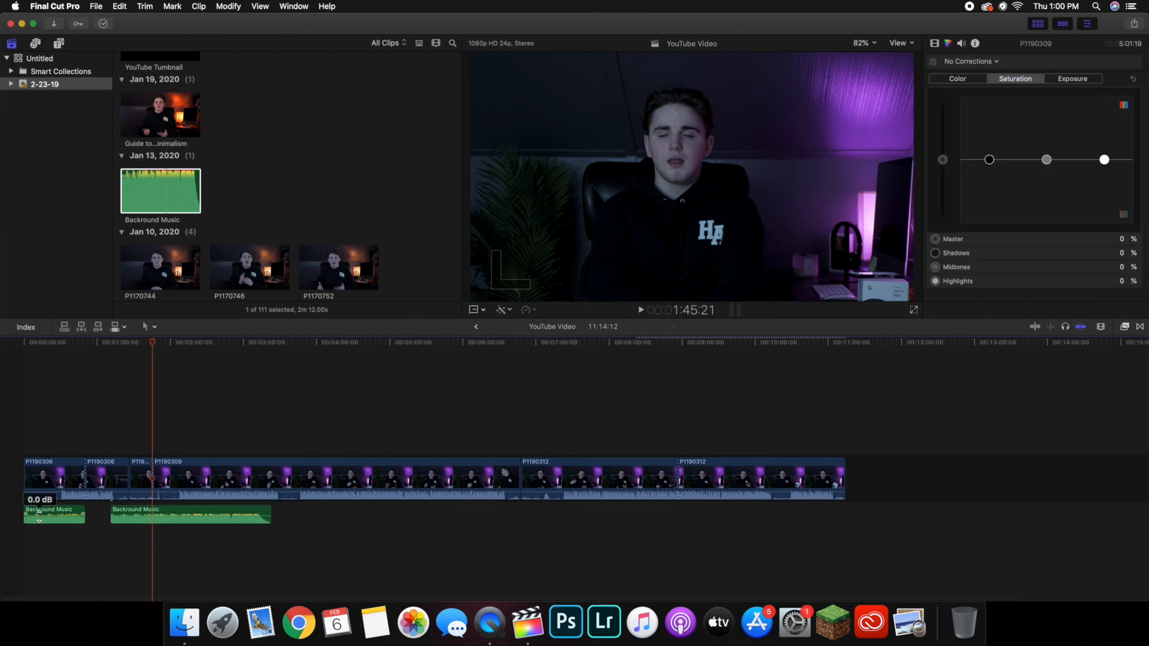
{"action": "left_click", "coordinate": [61, 510]}
{"action": "key", "text": "Delete"}
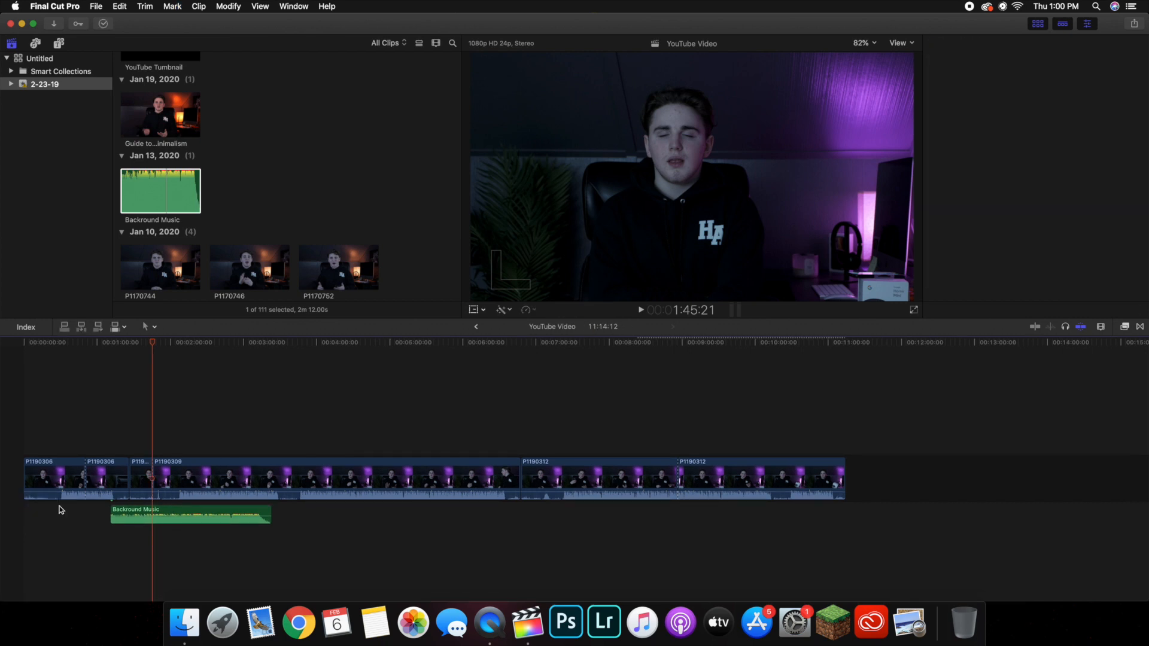
{"action": "left_click", "coordinate": [154, 518]}
{"action": "key", "text": "Delete"}
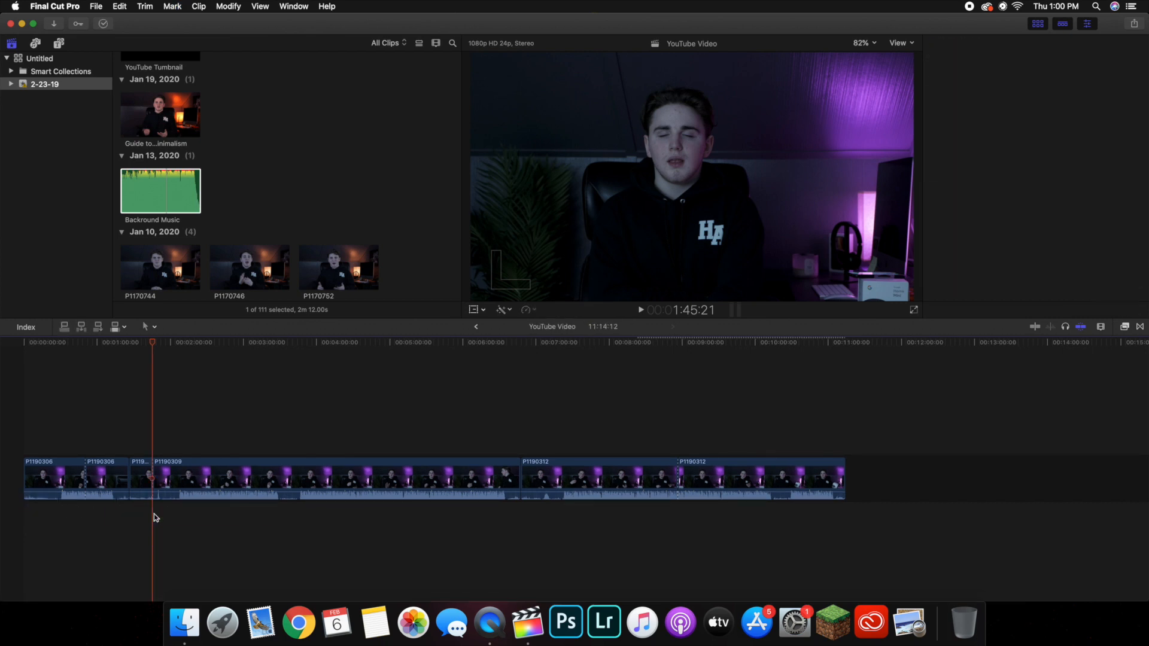
Lower the long P1190309 clip's volume to -2.0 dB and apply the Voice Enhance equalization preset to it.
{"action": "left_click", "coordinate": [380, 423]}
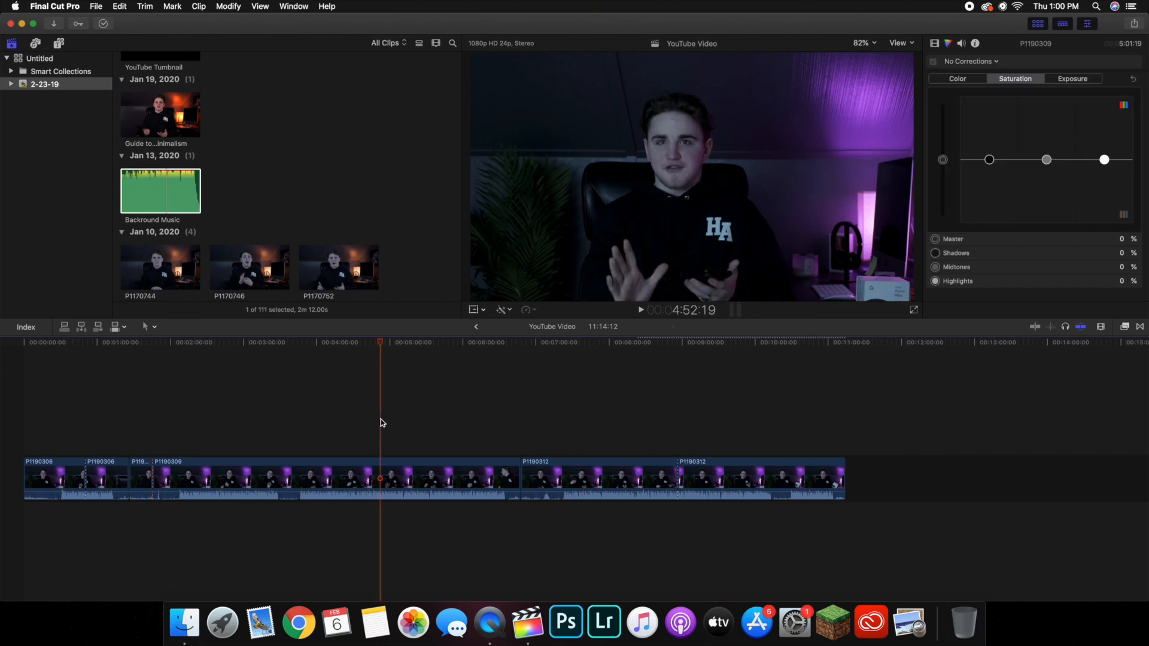
{"action": "left_click", "coordinate": [380, 471]}
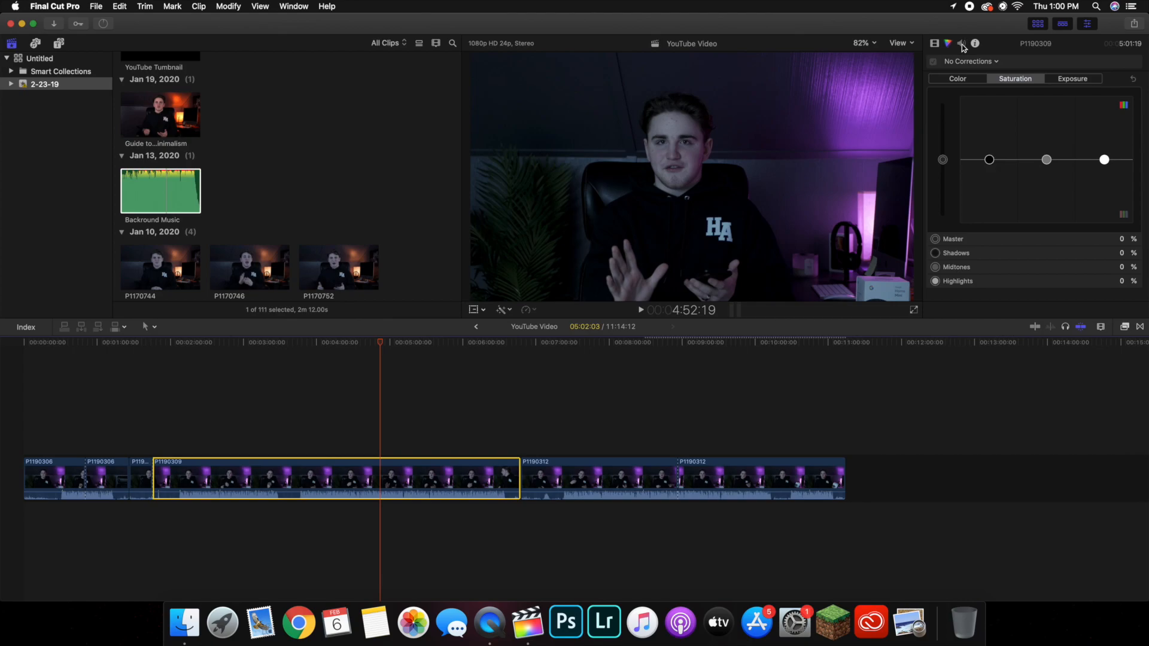
{"action": "left_click", "coordinate": [961, 45]}
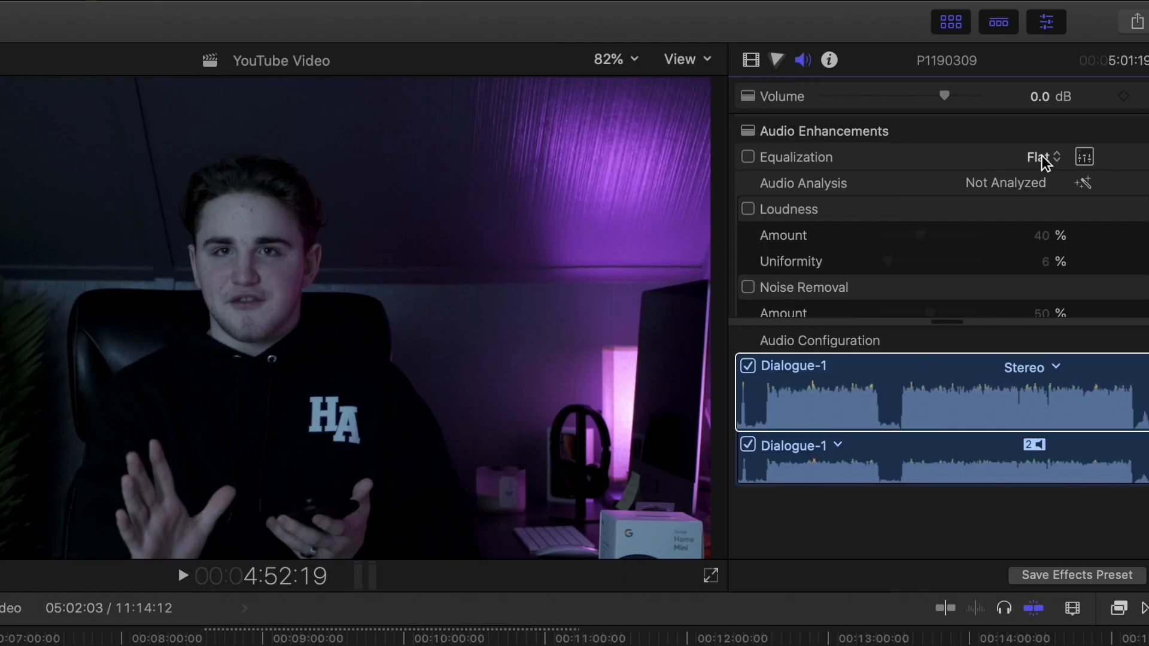
{"action": "mouse_move", "coordinate": [931, 93]}
{"action": "left_mouse_down"}
{"action": "mouse_move", "coordinate": [901, 94]}
{"action": "mouse_move", "coordinate": [961, 96]}
{"action": "mouse_move", "coordinate": [921, 99]}
{"action": "mouse_move", "coordinate": [935, 103]}
{"action": "left_mouse_up"}
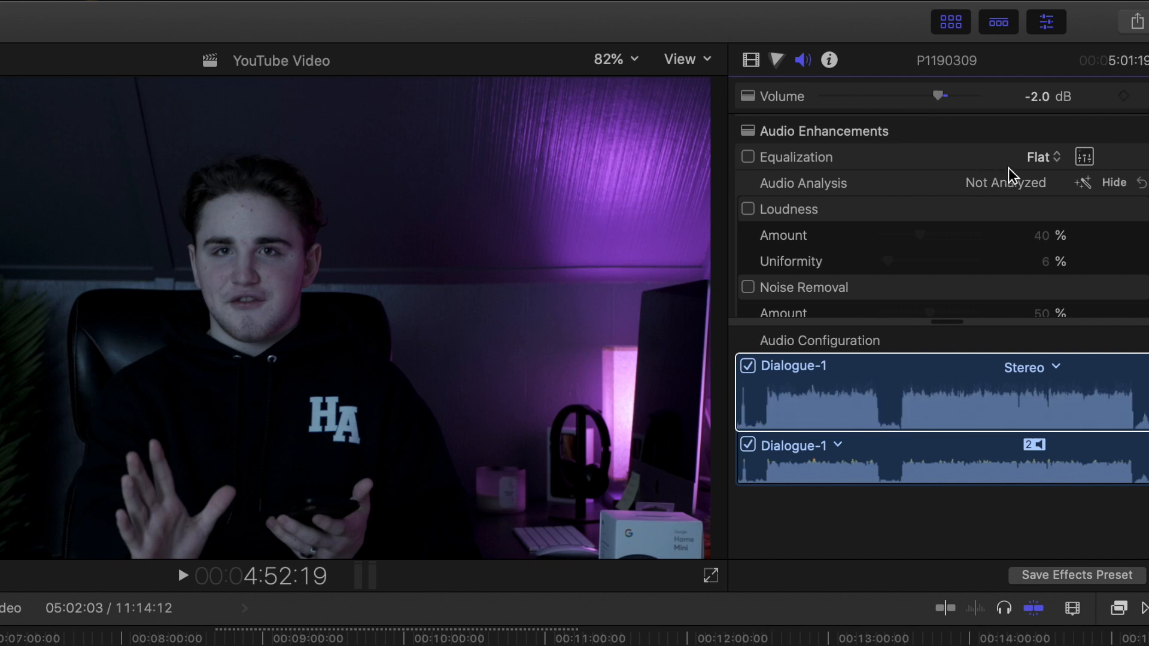
{"action": "left_click", "coordinate": [1035, 156]}
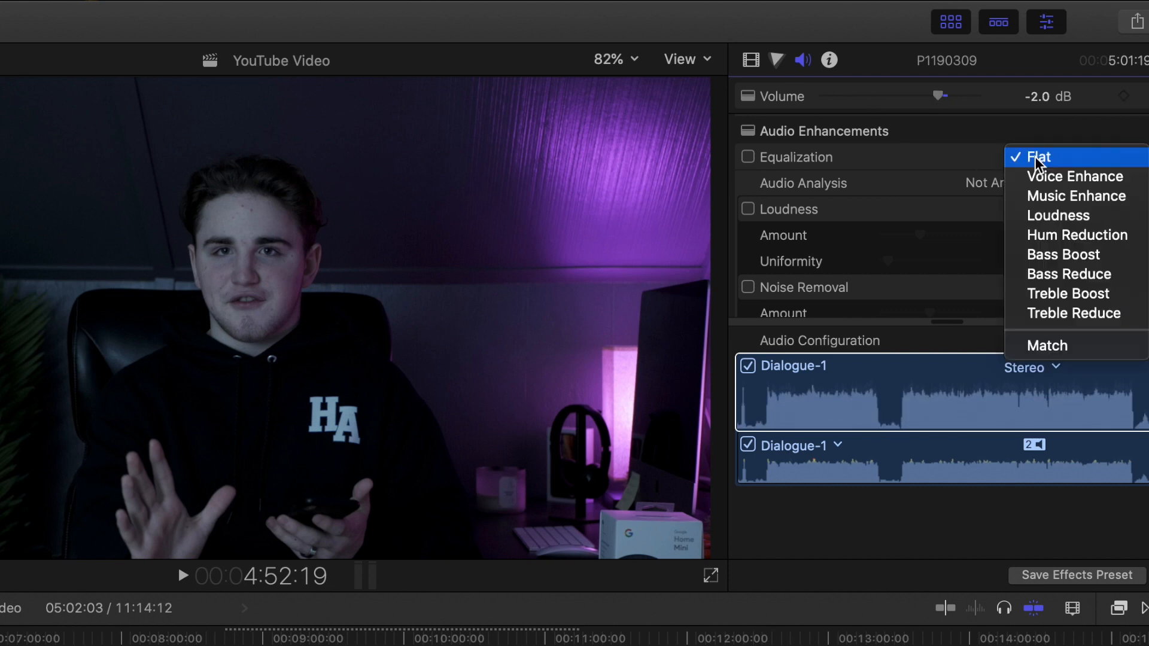
{"action": "left_click", "coordinate": [1039, 170]}
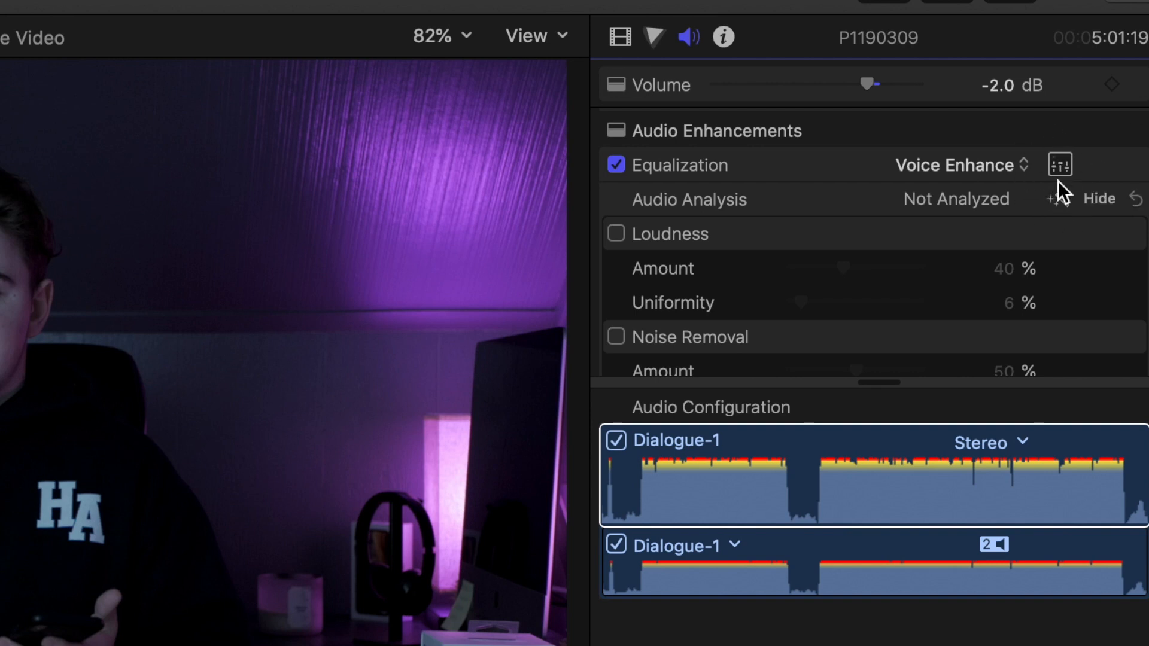
Open P1190309's graphic equalizer and set every band from 32 Hz through 4 kHz to 0 dB.
{"action": "left_click", "coordinate": [1059, 165]}
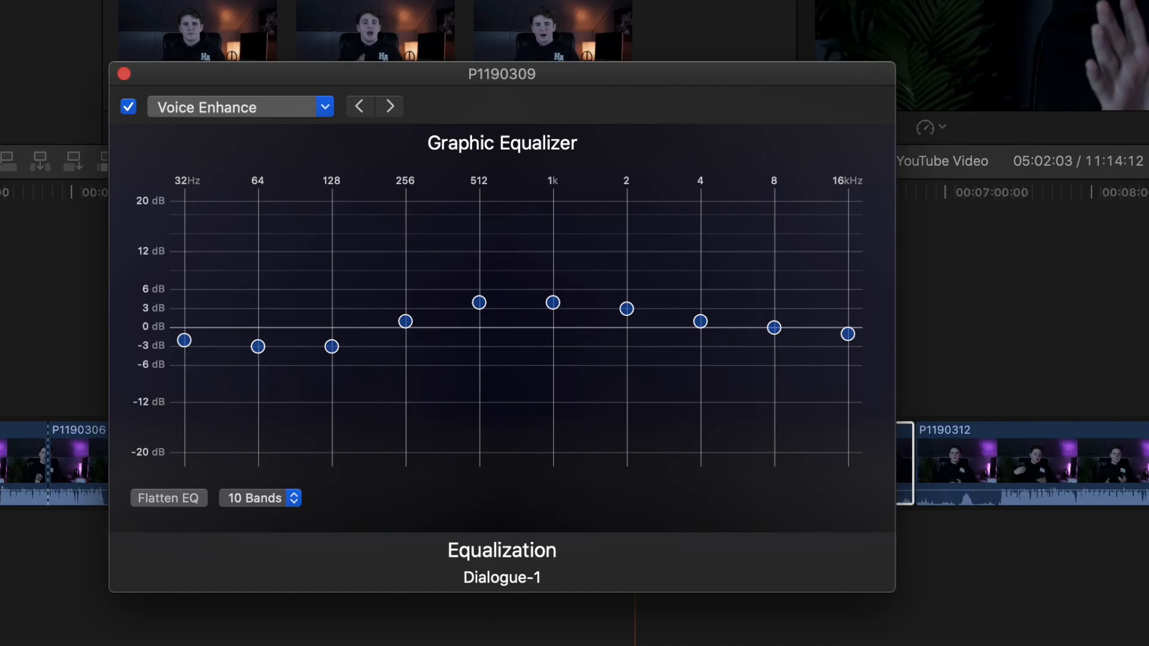
{"action": "left_click_drag", "start_coordinate": [185, 341], "coordinate": [185, 327]}
{"action": "left_click_drag", "start_coordinate": [258, 346], "coordinate": [258, 328]}
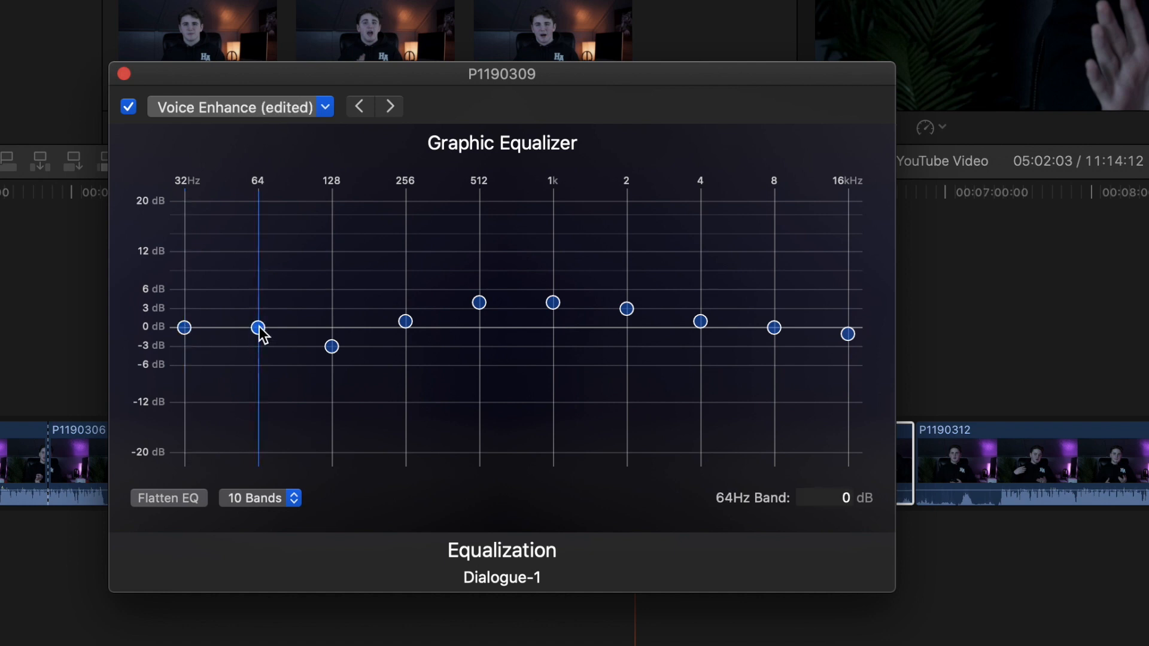
{"action": "left_click_drag", "start_coordinate": [334, 341], "coordinate": [333, 329]}
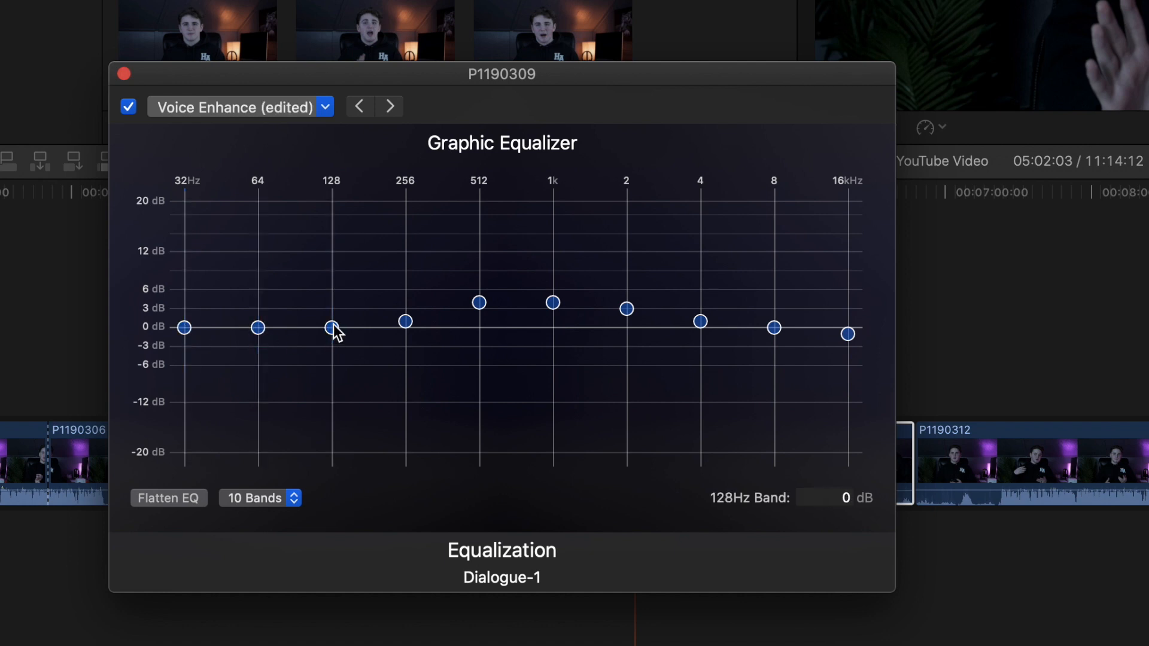
{"action": "left_click_drag", "start_coordinate": [405, 322], "coordinate": [405, 329]}
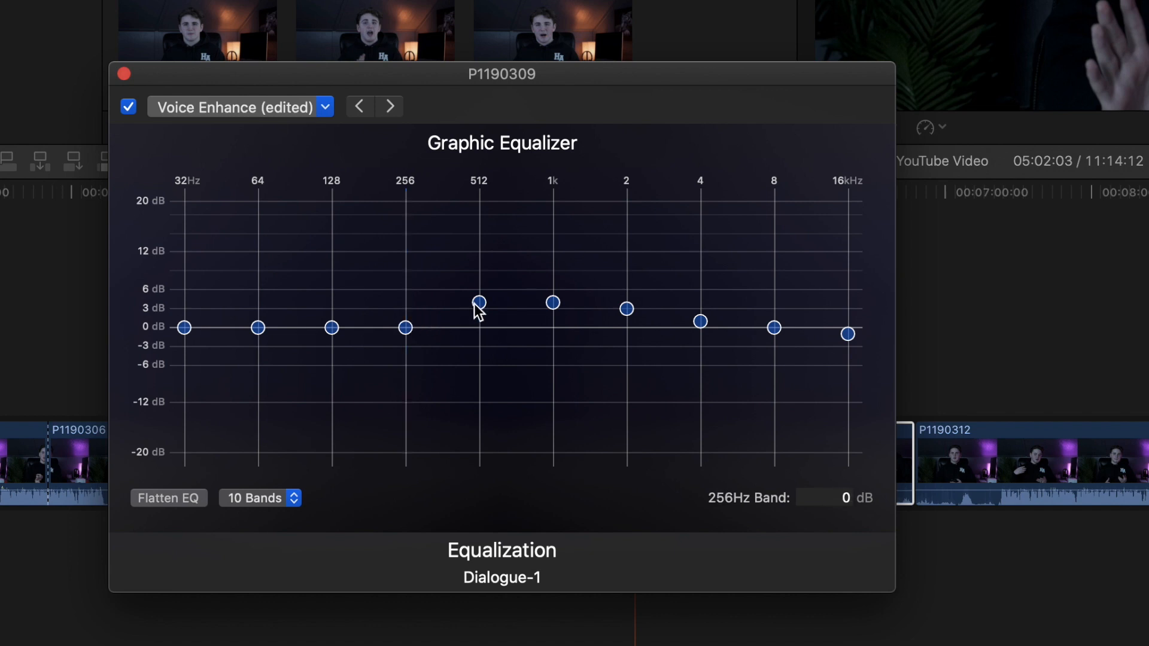
{"action": "left_click_drag", "start_coordinate": [479, 303], "coordinate": [482, 329]}
{"action": "left_click_drag", "start_coordinate": [553, 303], "coordinate": [554, 335]}
{"action": "left_click_drag", "start_coordinate": [625, 308], "coordinate": [629, 336]}
{"action": "left_click_drag", "start_coordinate": [698, 323], "coordinate": [698, 337]}
Lower the 8 kHz band to about -2.5 dB and the 16 kHz band to -2.46 dB, and close the equalizer.
{"action": "left_click_drag", "start_coordinate": [773, 329], "coordinate": [783, 347]}
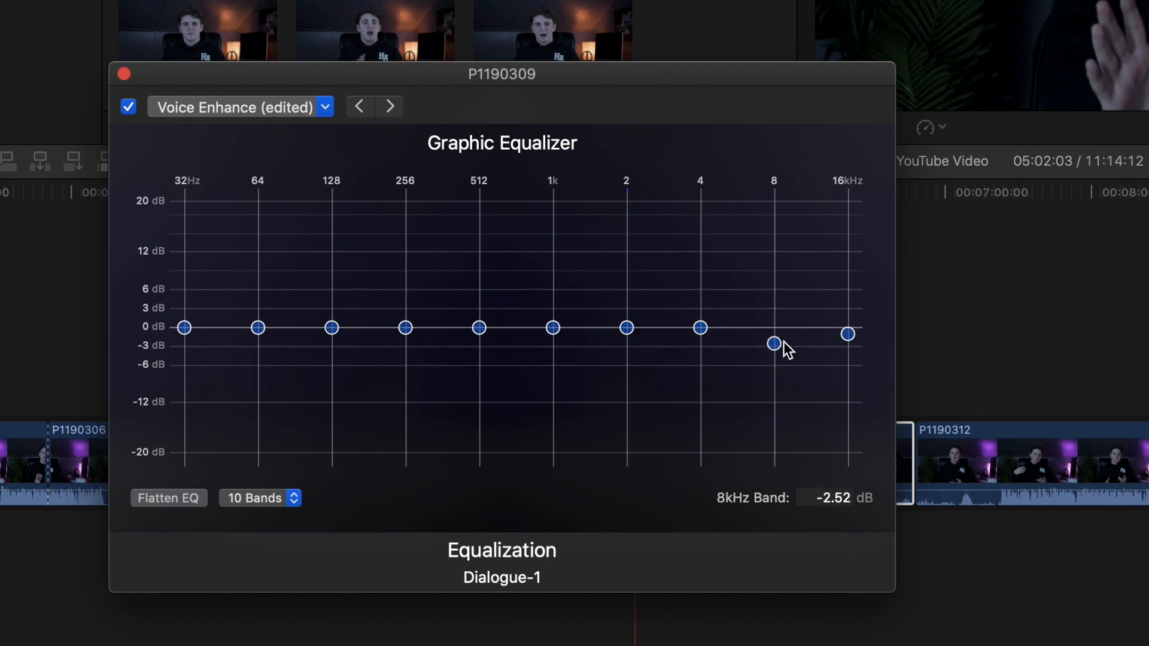
{"action": "left_click_drag", "start_coordinate": [847, 334], "coordinate": [850, 354]}
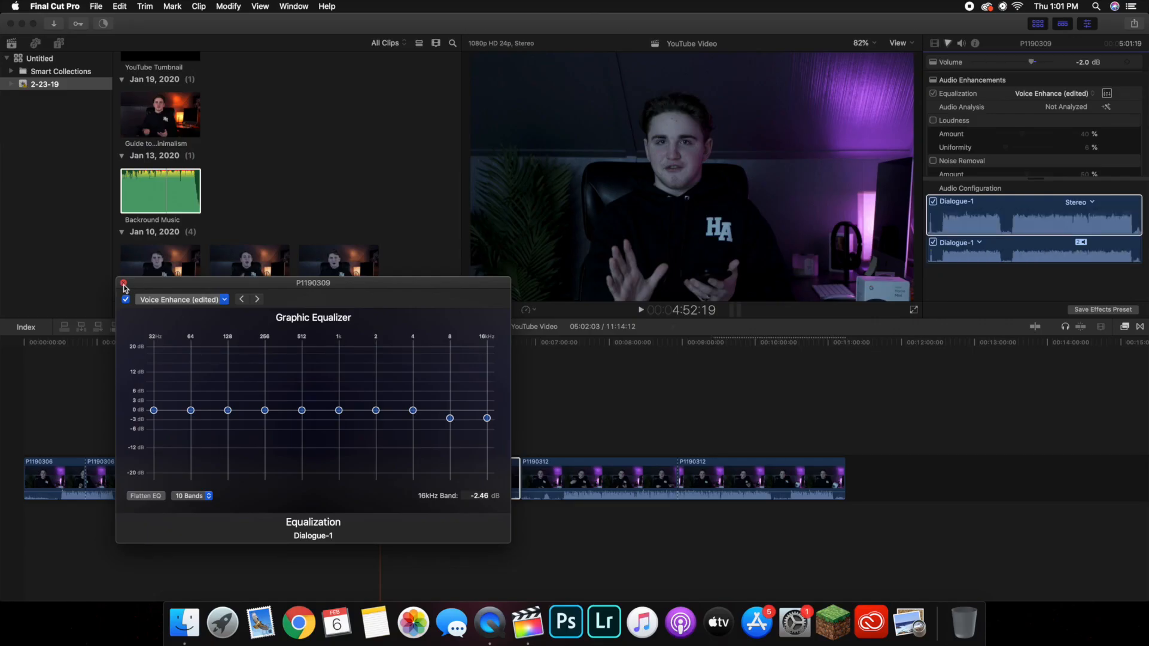
{"action": "left_click", "coordinate": [123, 284]}
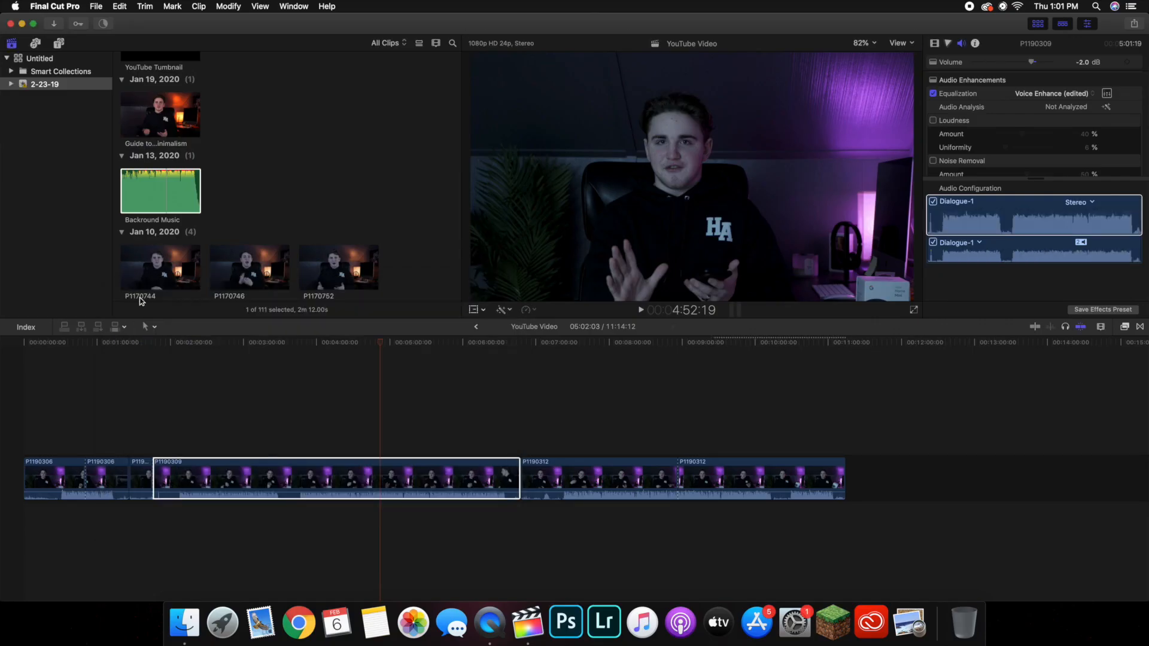
Connect the Backround Music clip beneath P1190306 at the very start of the timeline.
{"action": "left_click", "coordinate": [155, 190]}
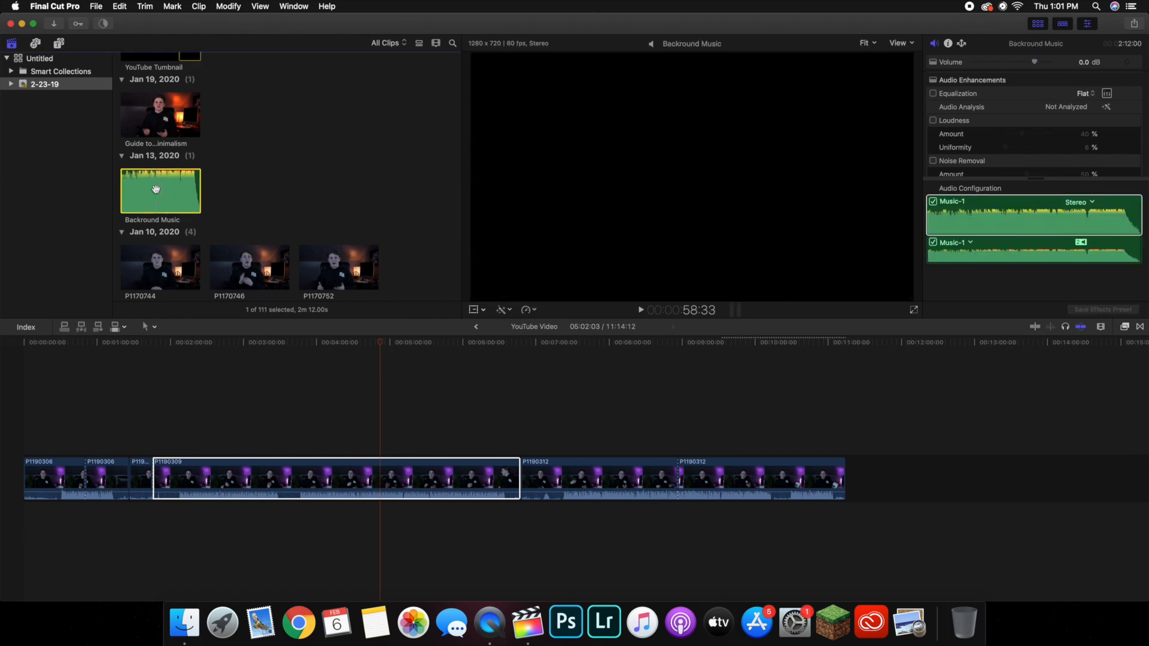
{"action": "left_click_drag", "start_coordinate": [135, 282], "coordinate": [60, 516]}
{"action": "left_click", "coordinate": [47, 437]}
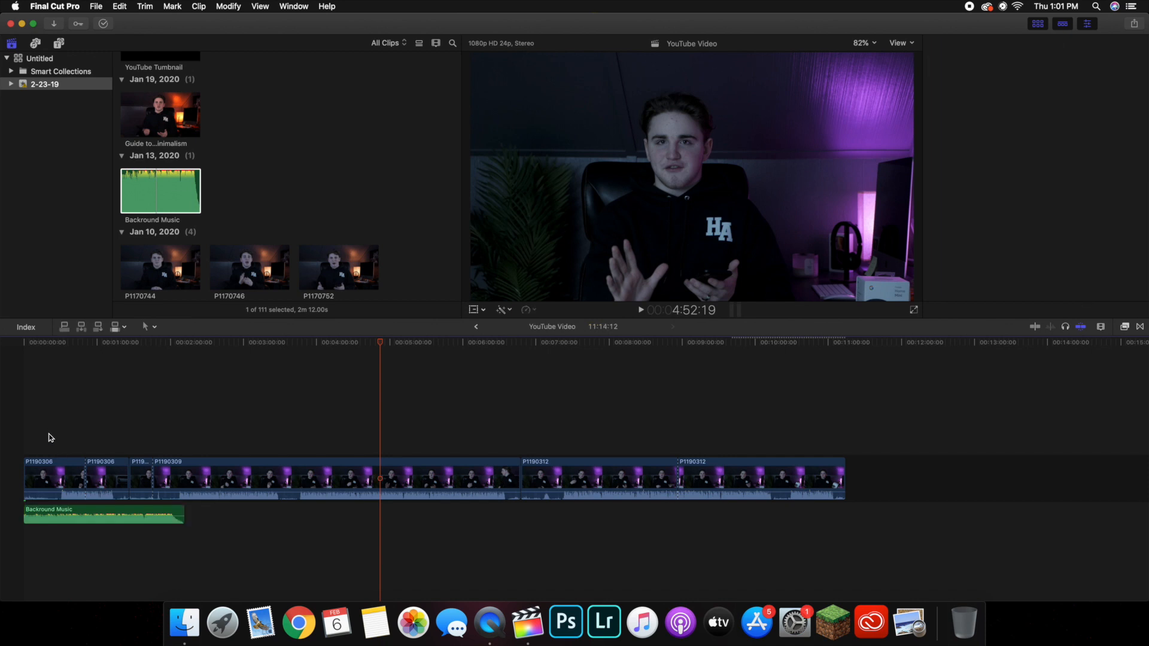
Add a short fade-in at the beginning of the Backround Music clip.
{"action": "key", "text": "super+equal"}
{"action": "key", "text": "super+equal"}
{"action": "key", "text": "super+equal"}
{"action": "key", "text": "super+equal"}
{"action": "key", "text": "super+equal"}
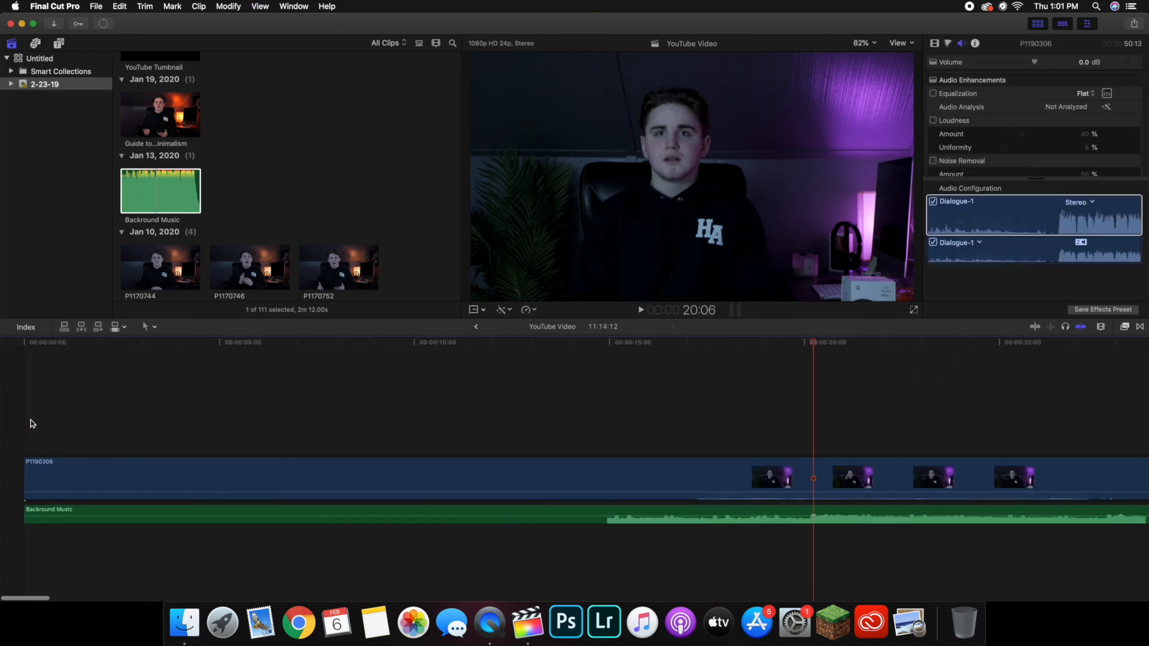
{"action": "key", "text": "Home"}
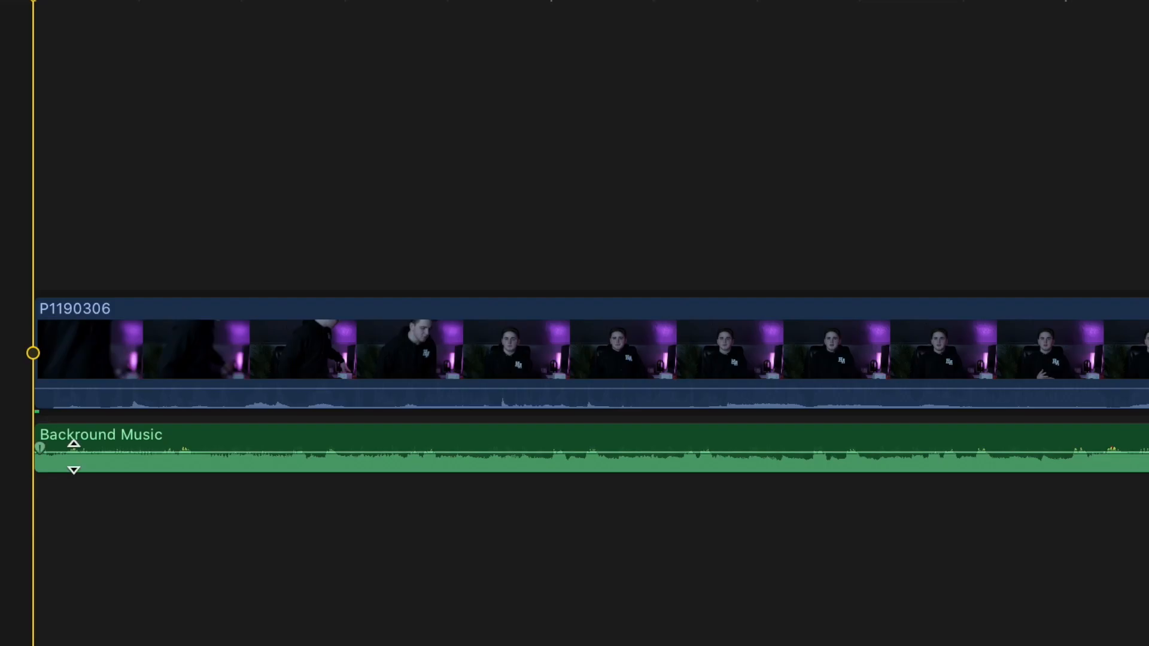
{"action": "mouse_move", "coordinate": [33, 517]}
{"action": "mouse_move", "coordinate": [40, 448]}
{"action": "left_mouse_down"}
{"action": "mouse_move", "coordinate": [217, 435]}
{"action": "mouse_move", "coordinate": [237, 445]}
{"action": "mouse_move", "coordinate": [21, 449]}
{"action": "mouse_move", "coordinate": [72, 446]}
{"action": "mouse_move", "coordinate": [26, 460]}
{"action": "mouse_move", "coordinate": [118, 449]}
{"action": "mouse_move", "coordinate": [55, 446]}
{"action": "left_mouse_up"}
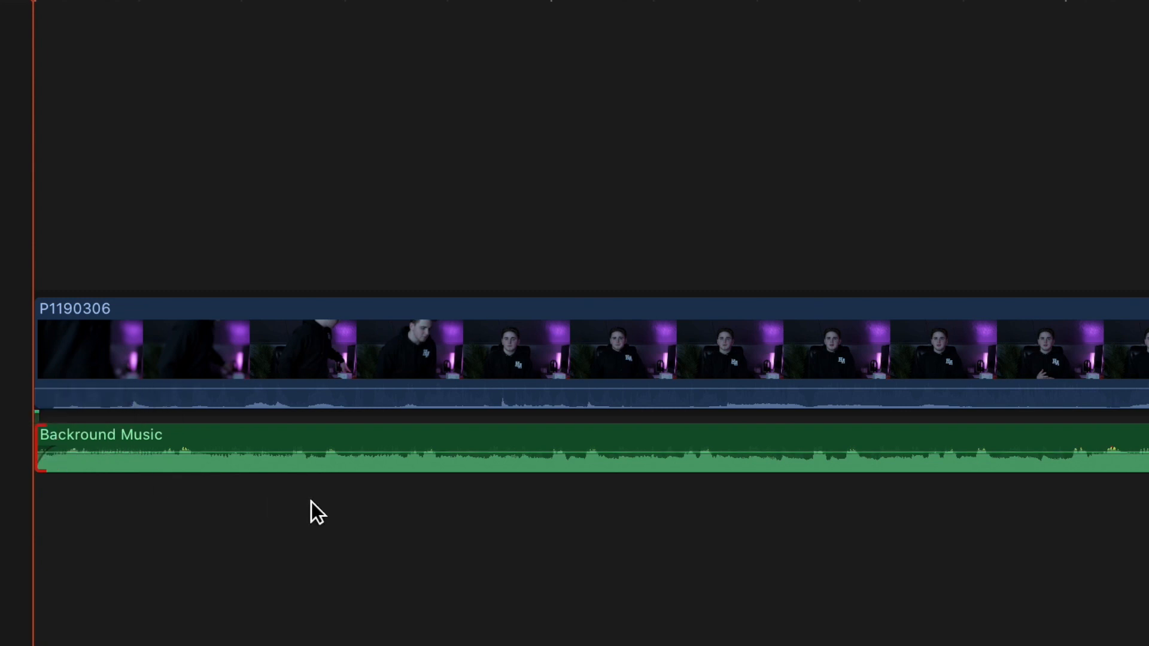
{"action": "scroll", "coordinate": [266, 490], "scroll_direction": "right", "scroll_amount": 15}
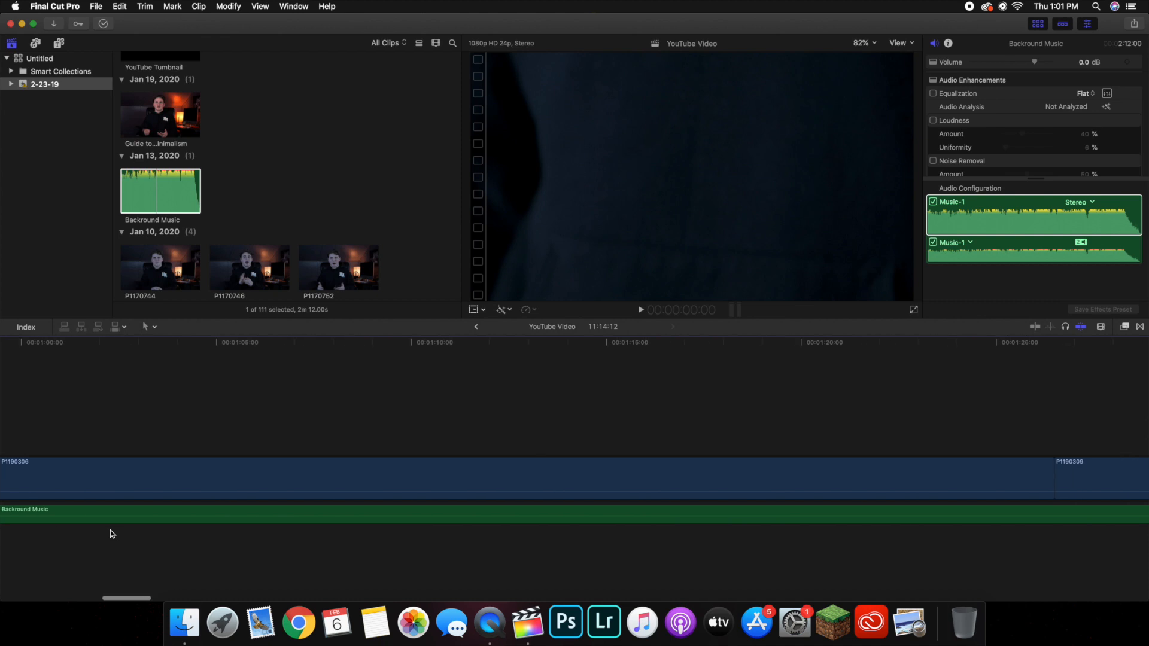
Adjust the fade-in handle at the very start of the Backround Music clip.
{"action": "scroll", "coordinate": [110, 531], "scroll_direction": "left", "scroll_amount": 15}
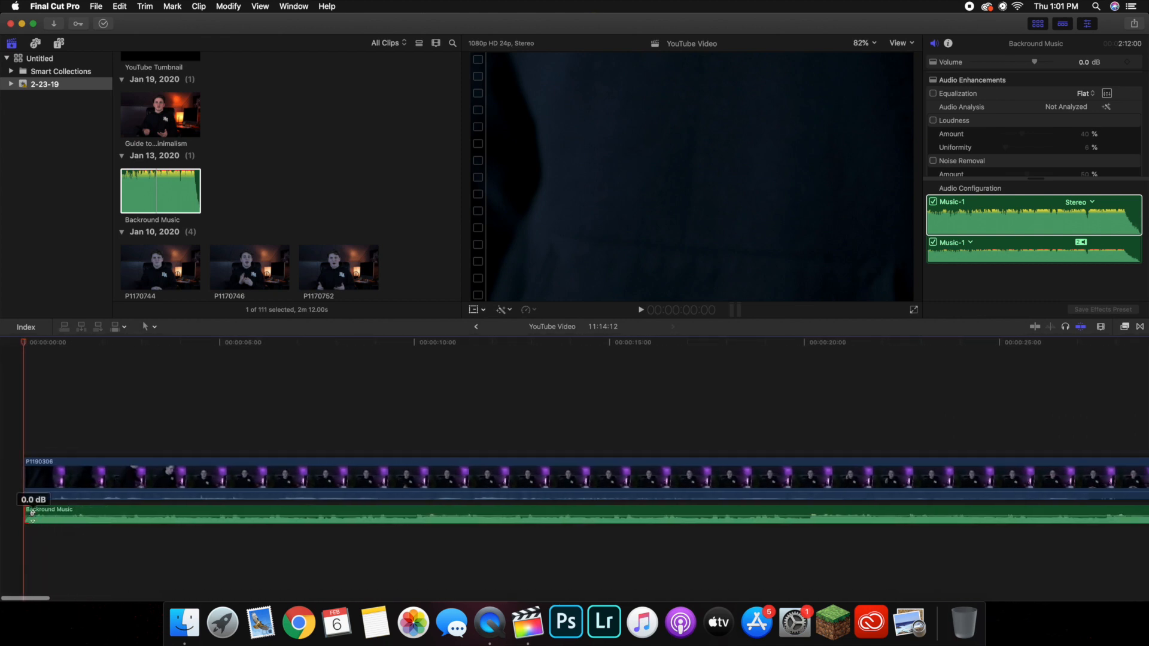
{"action": "left_click_drag", "start_coordinate": [35, 514], "coordinate": [36, 514]}
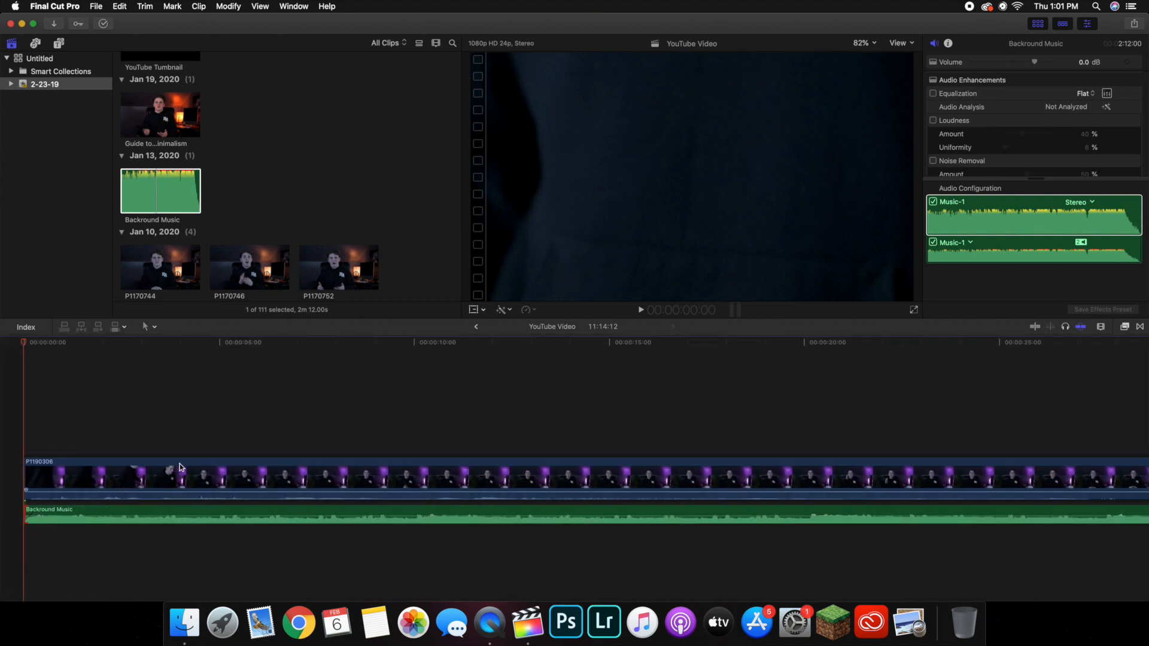
Review the equalization presets for the first P1190306 clip and keep Flat.
{"action": "left_click", "coordinate": [180, 442]}
{"action": "left_click", "coordinate": [195, 475]}
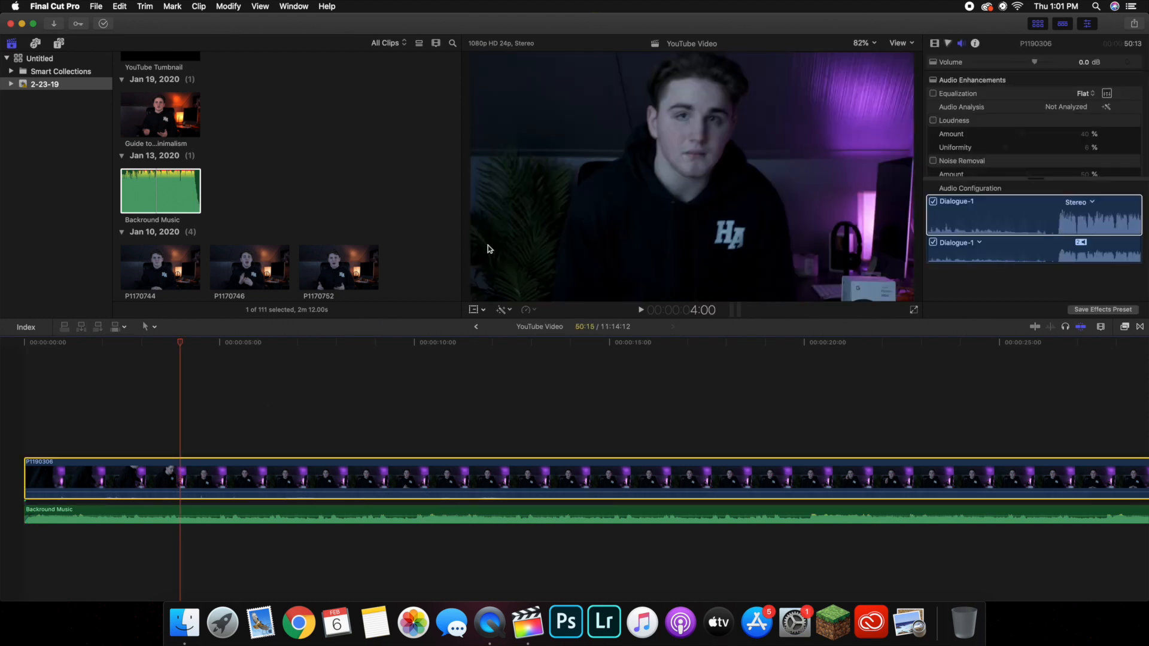
{"action": "left_click", "coordinate": [1082, 94]}
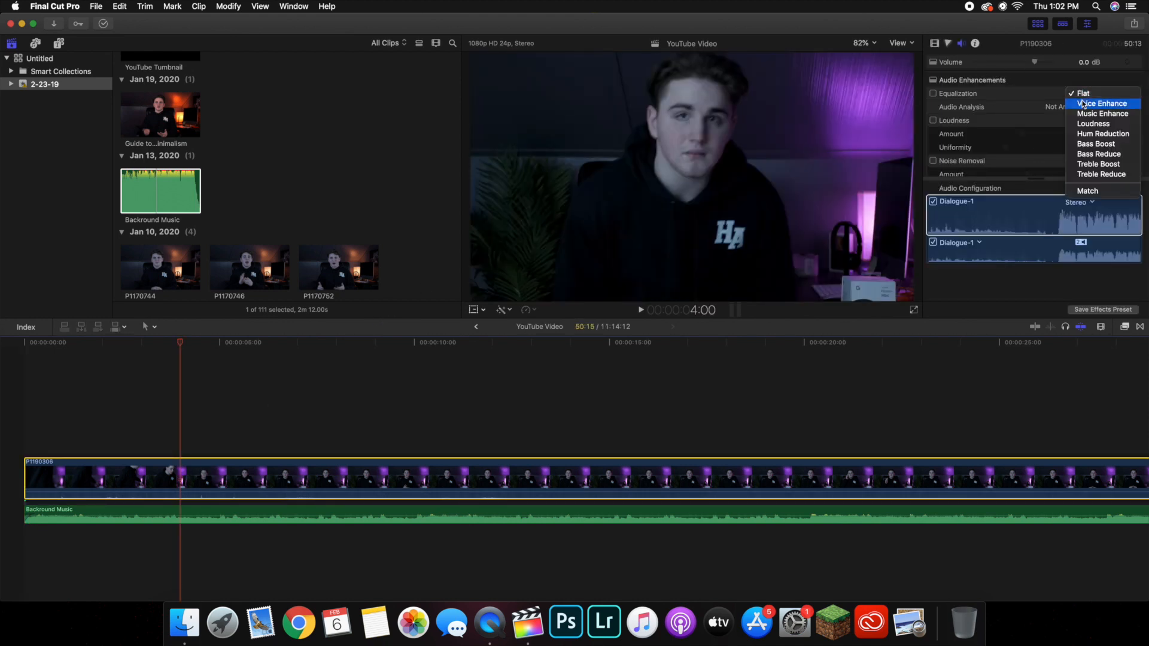
{"action": "left_click", "coordinate": [1083, 94]}
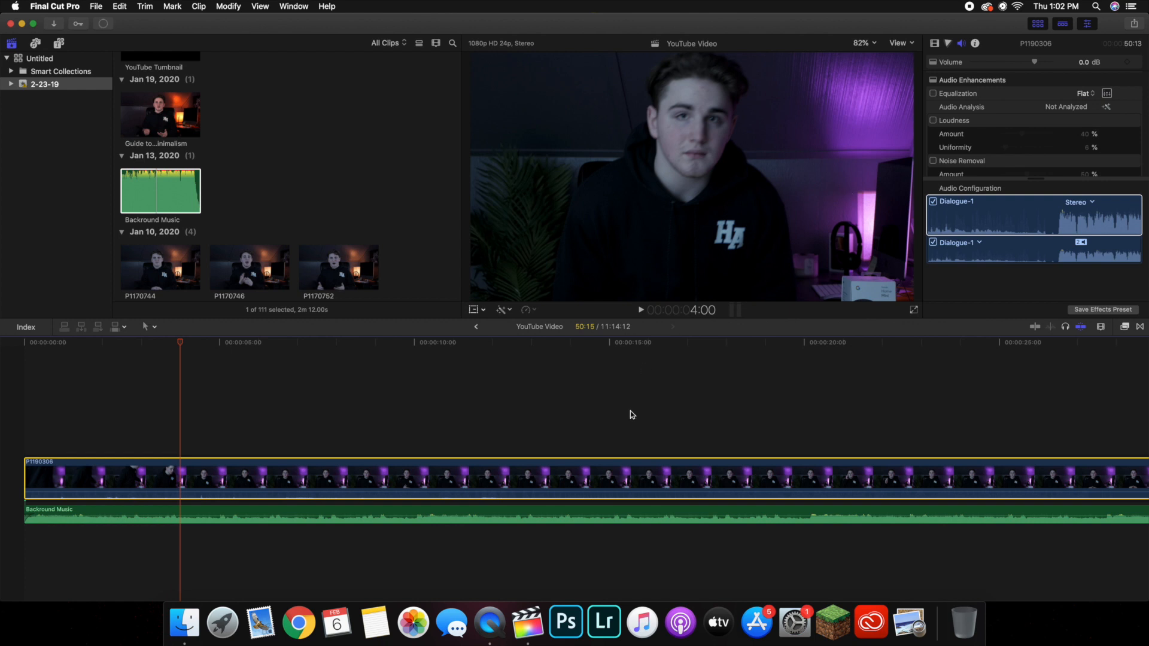
Fit the whole project in the timeline and select clip P1190309 with the playhead at 4:11:20.
{"action": "key", "text": "shift+z"}
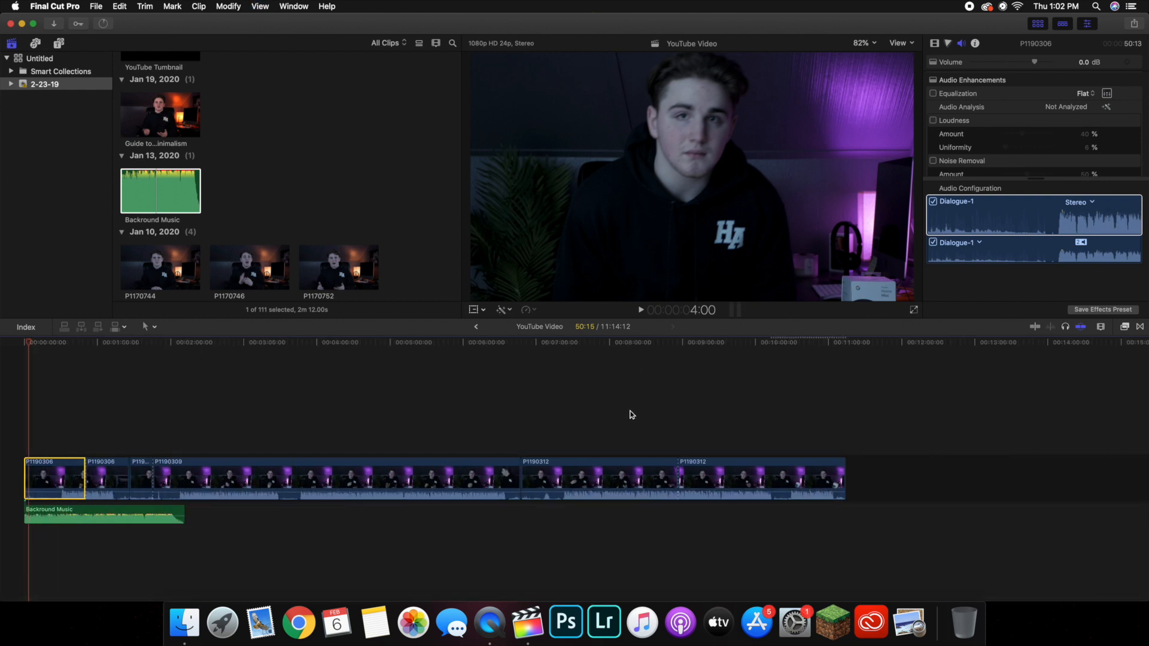
{"action": "left_click", "coordinate": [385, 405]}
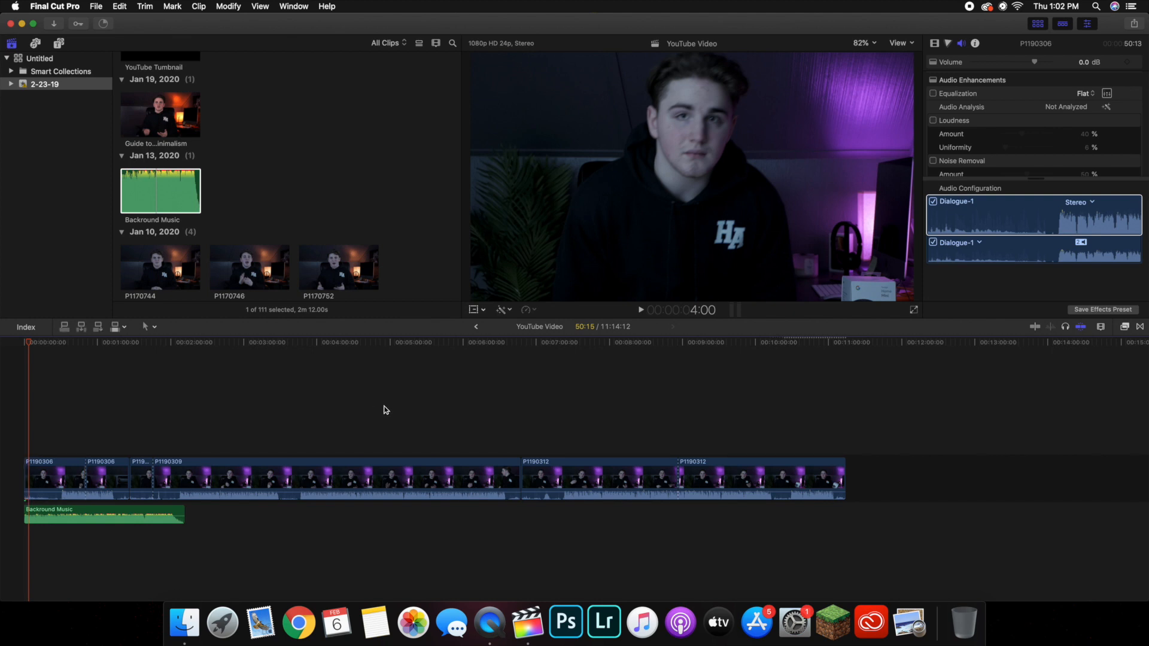
{"action": "left_click", "coordinate": [384, 475]}
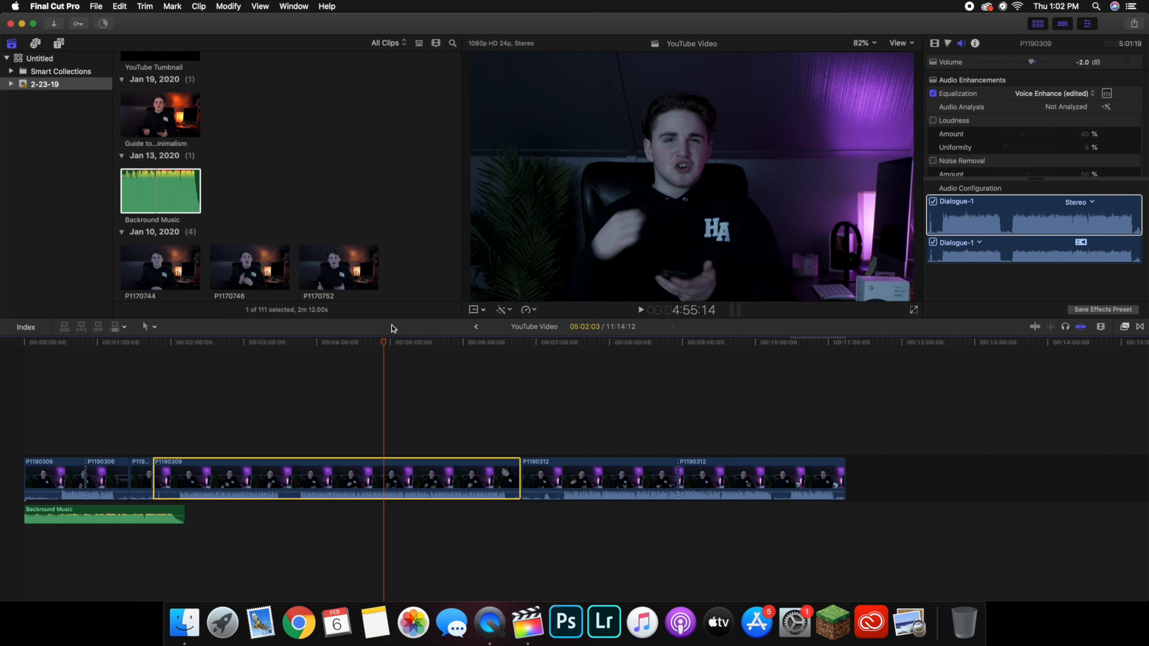
{"action": "left_click", "coordinate": [345, 416]}
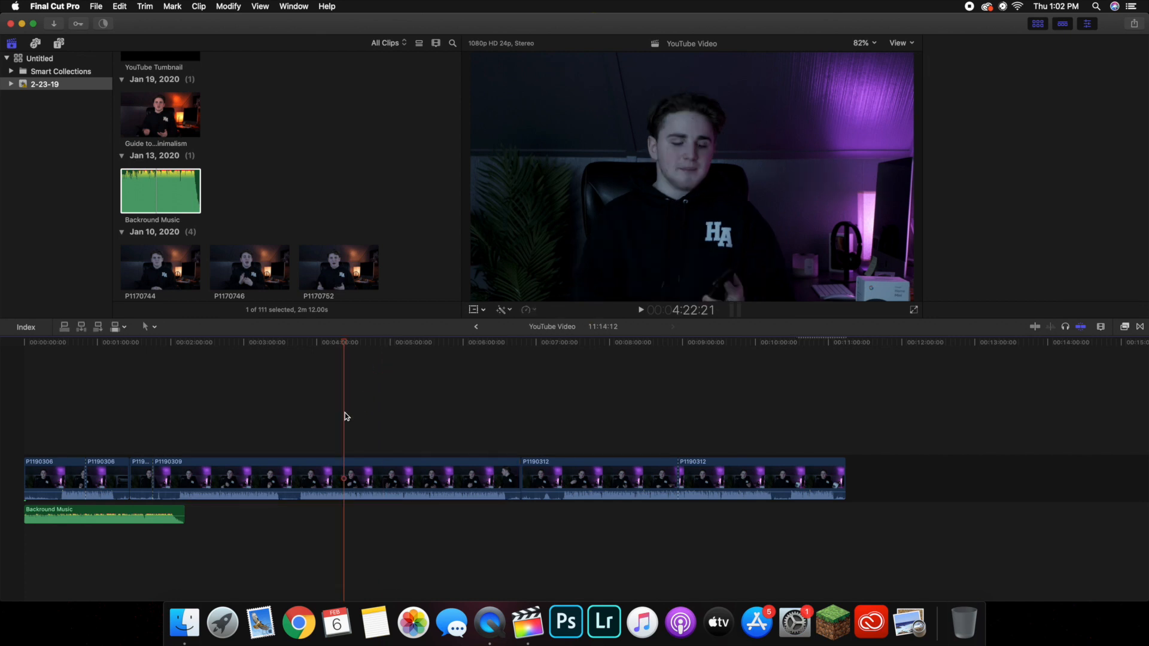
{"action": "left_click", "coordinate": [332, 418]}
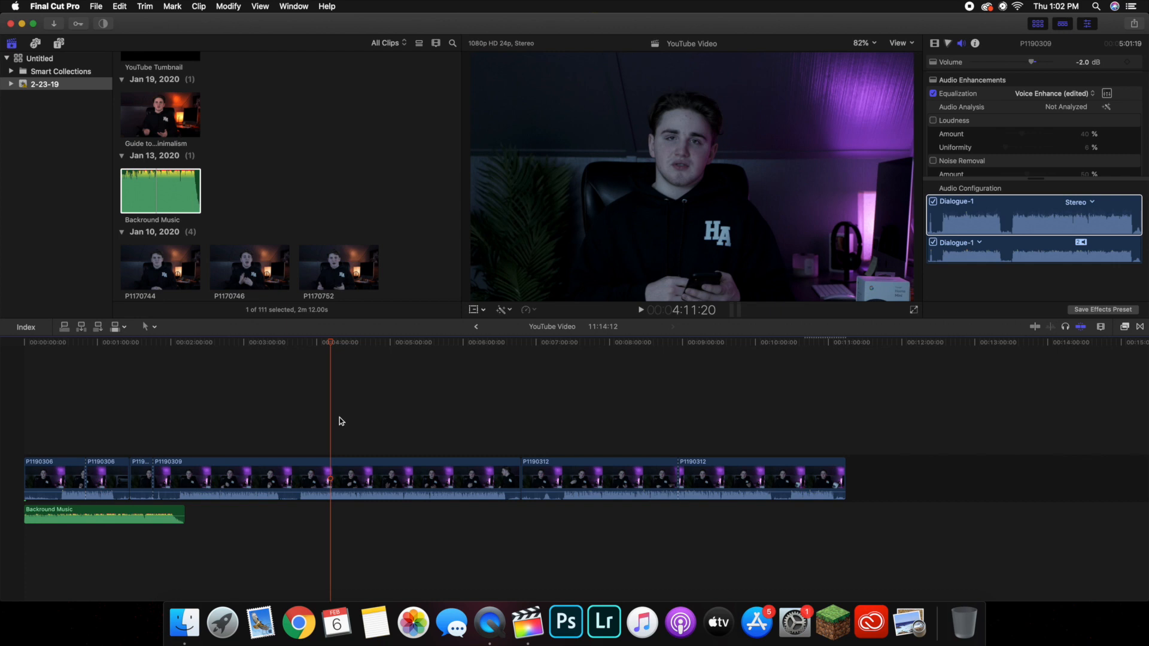
{"action": "left_click", "coordinate": [327, 476]}
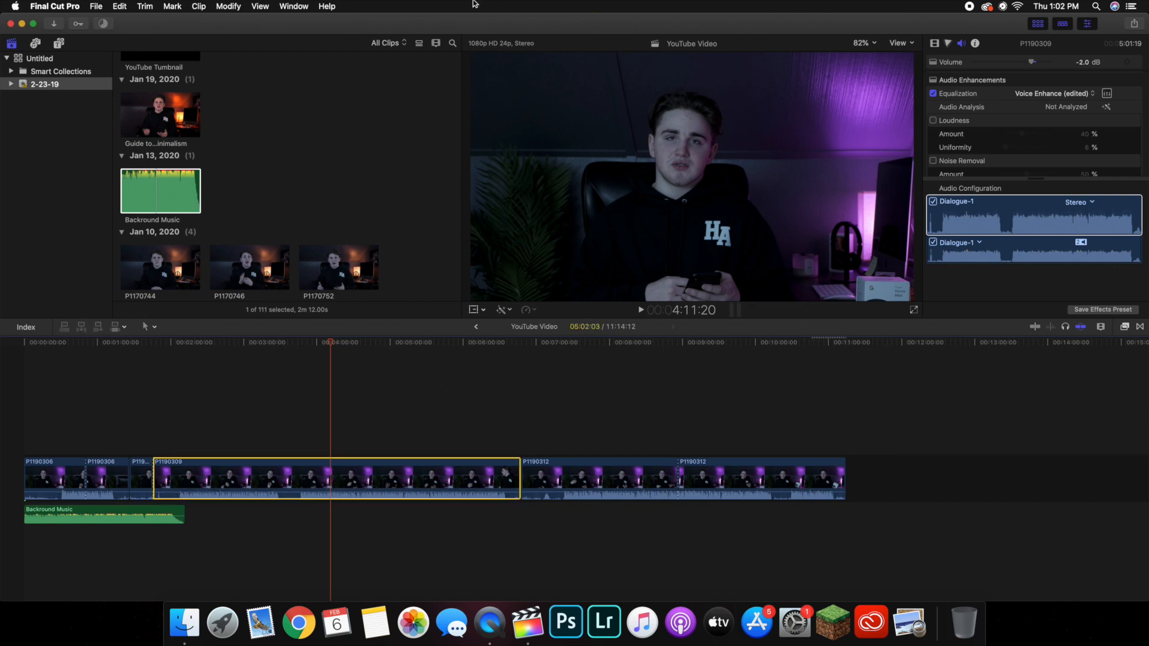
Switch to the Color & Effects workspace and arrange the video scopes as Luma, Vectorscope and RGB Overlay.
{"action": "left_click", "coordinate": [293, 6]}
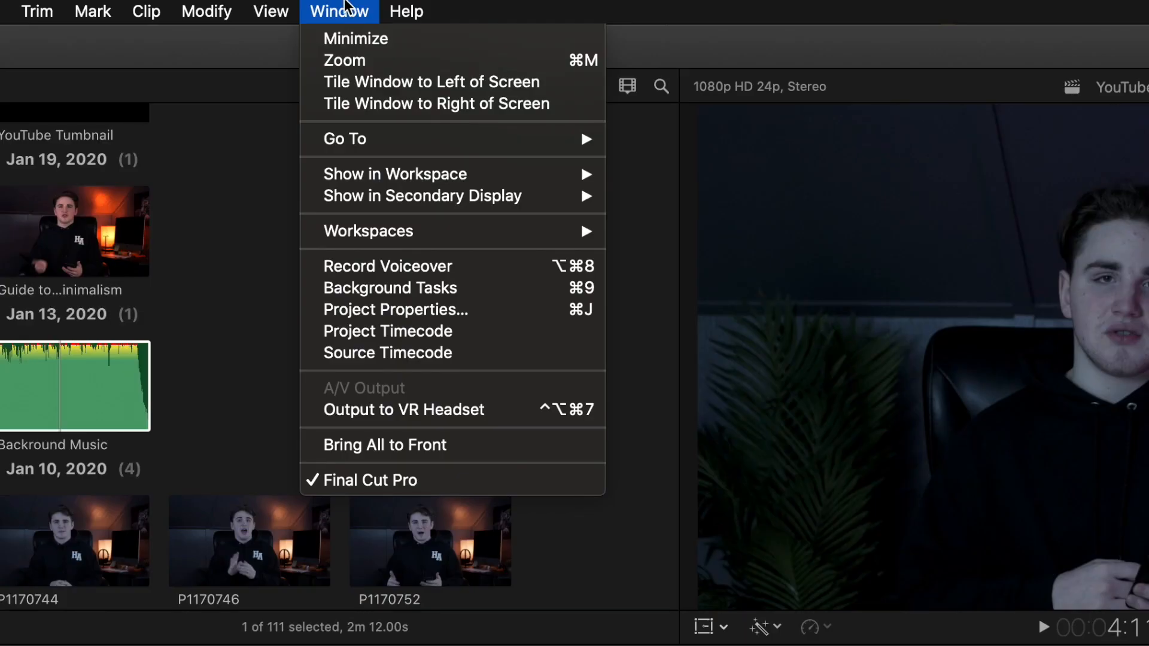
{"action": "mouse_move", "coordinate": [368, 236]}
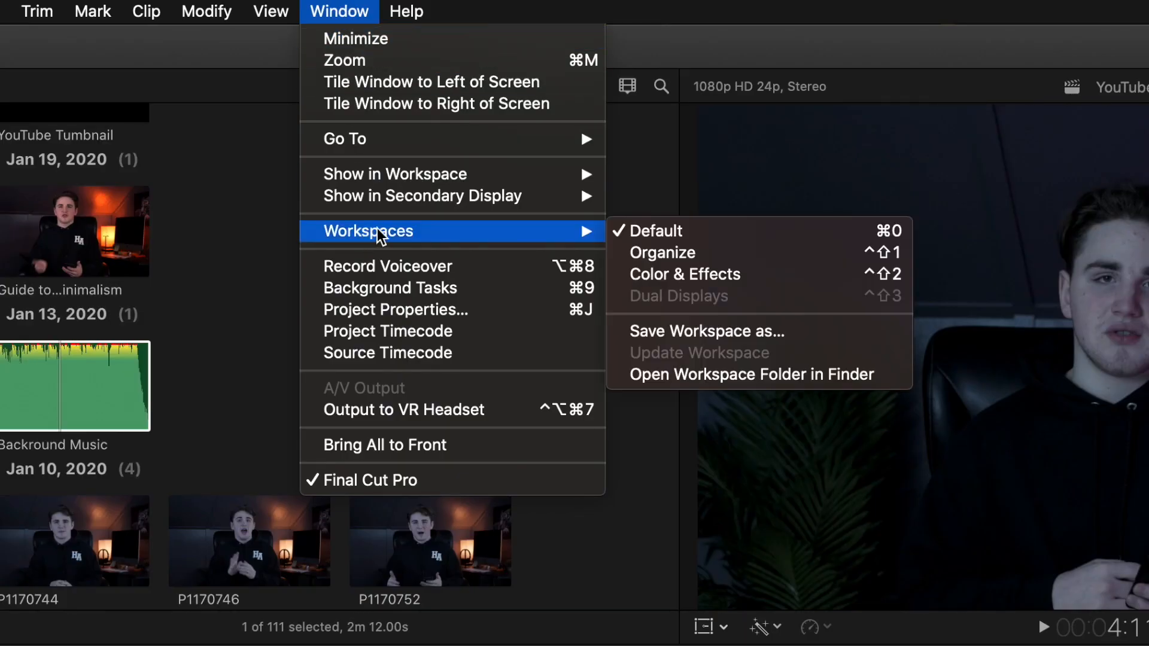
{"action": "left_click", "coordinate": [696, 276]}
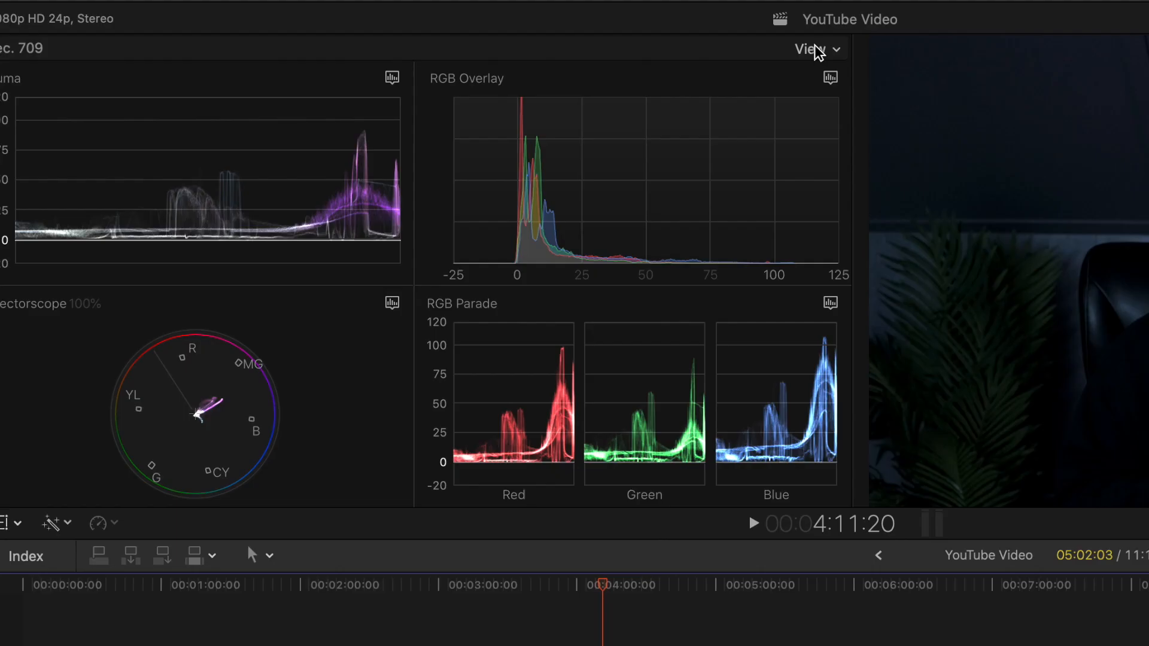
{"action": "left_click", "coordinate": [441, 59]}
{"action": "left_click", "coordinate": [692, 52]}
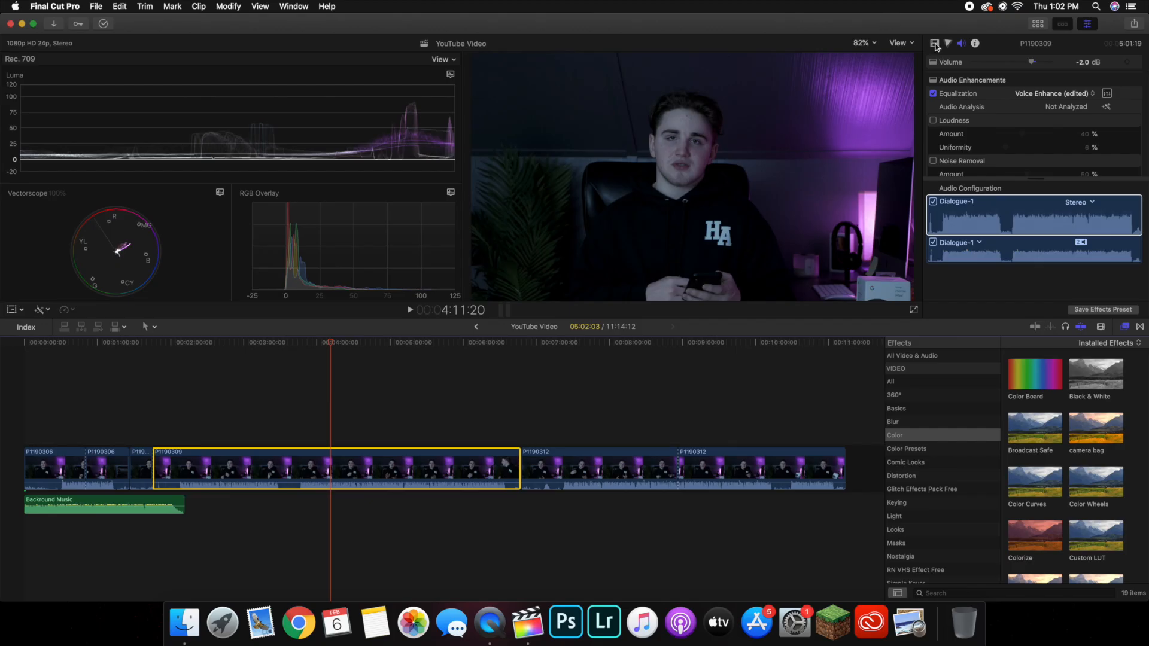
Add a Color Wheels and a Color Curves correction to P1190309, and display the Color Wheels 1 controls.
{"action": "left_click", "coordinate": [935, 44]}
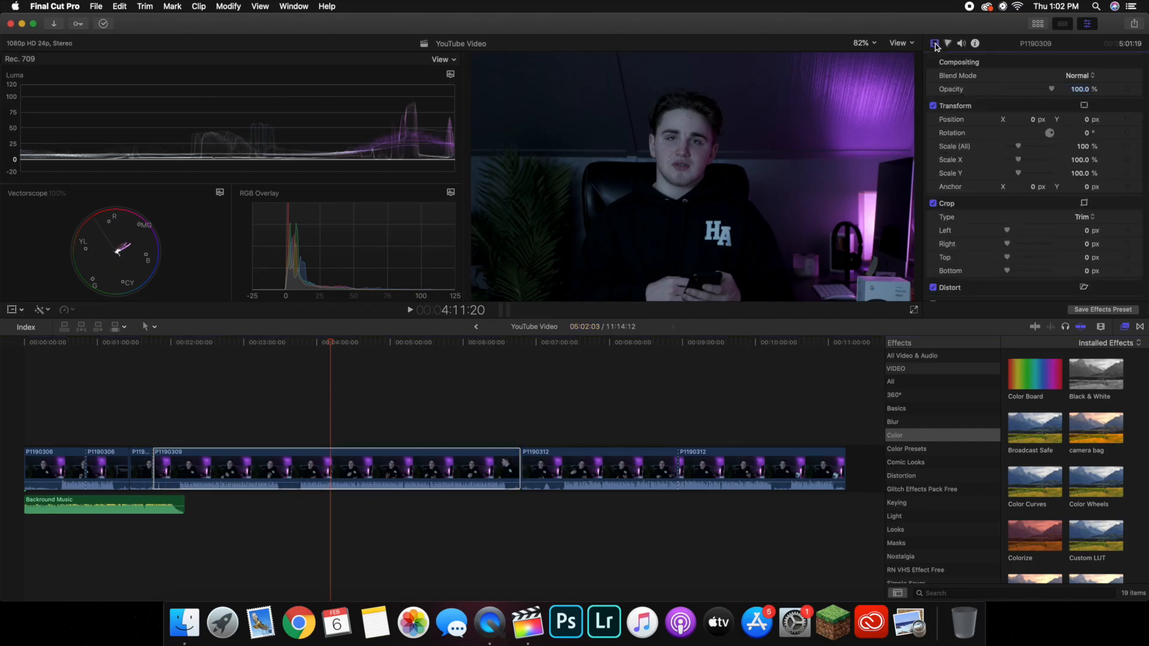
{"action": "left_click", "coordinate": [949, 44]}
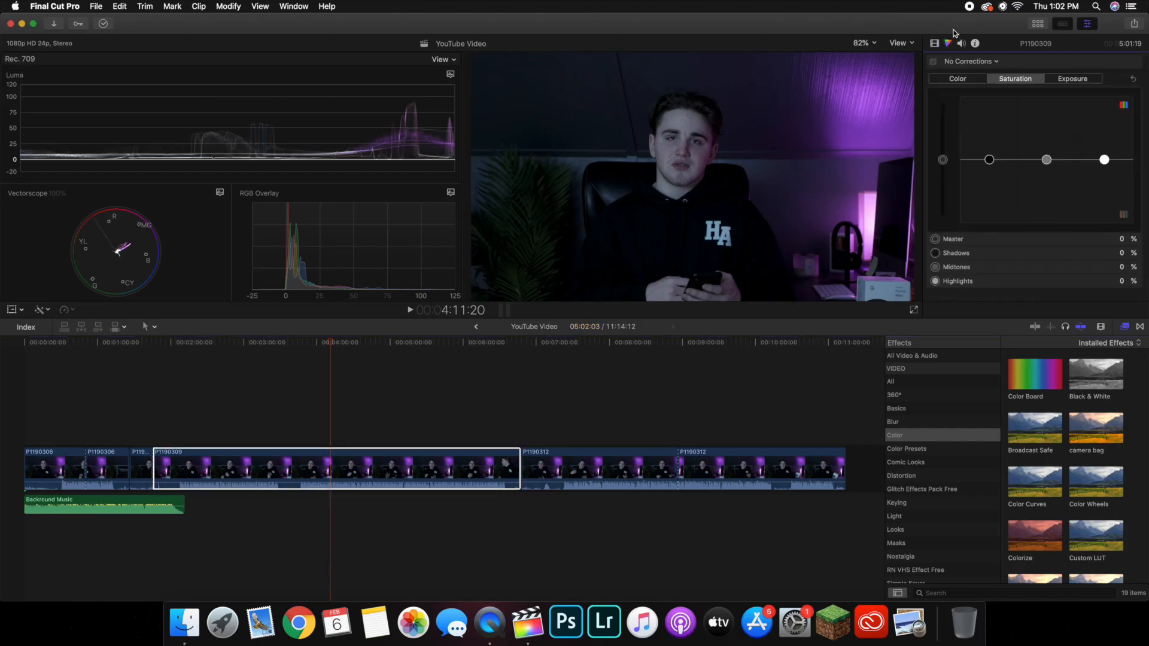
{"action": "left_click", "coordinate": [956, 62]}
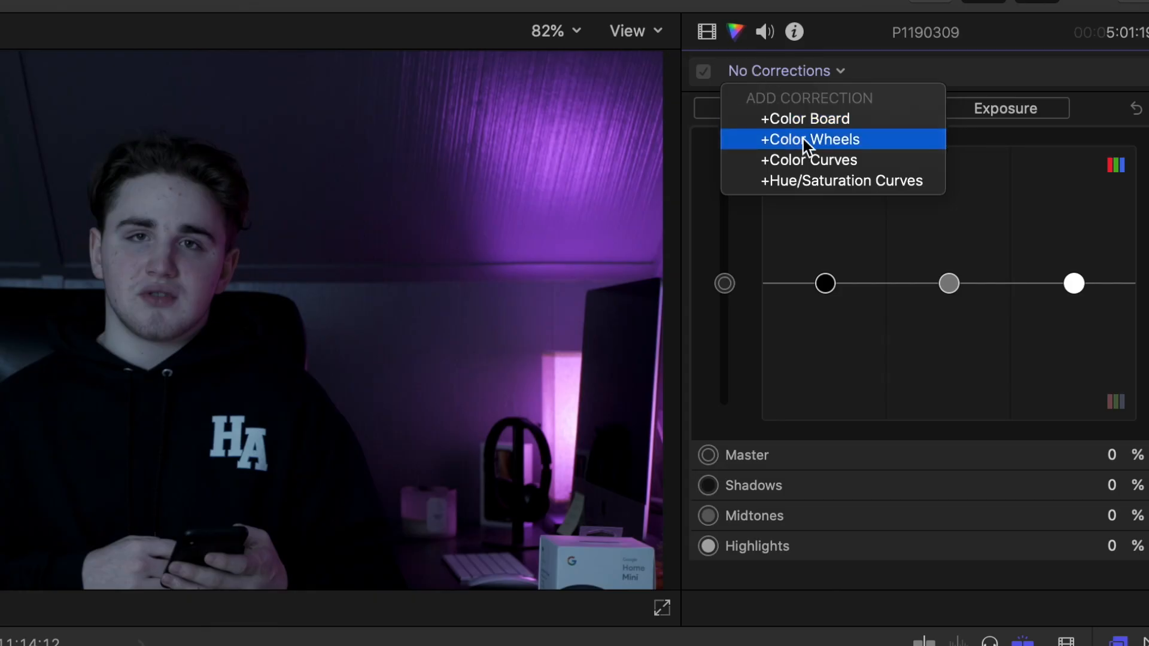
{"action": "left_click", "coordinate": [803, 139]}
{"action": "left_click", "coordinate": [784, 71]}
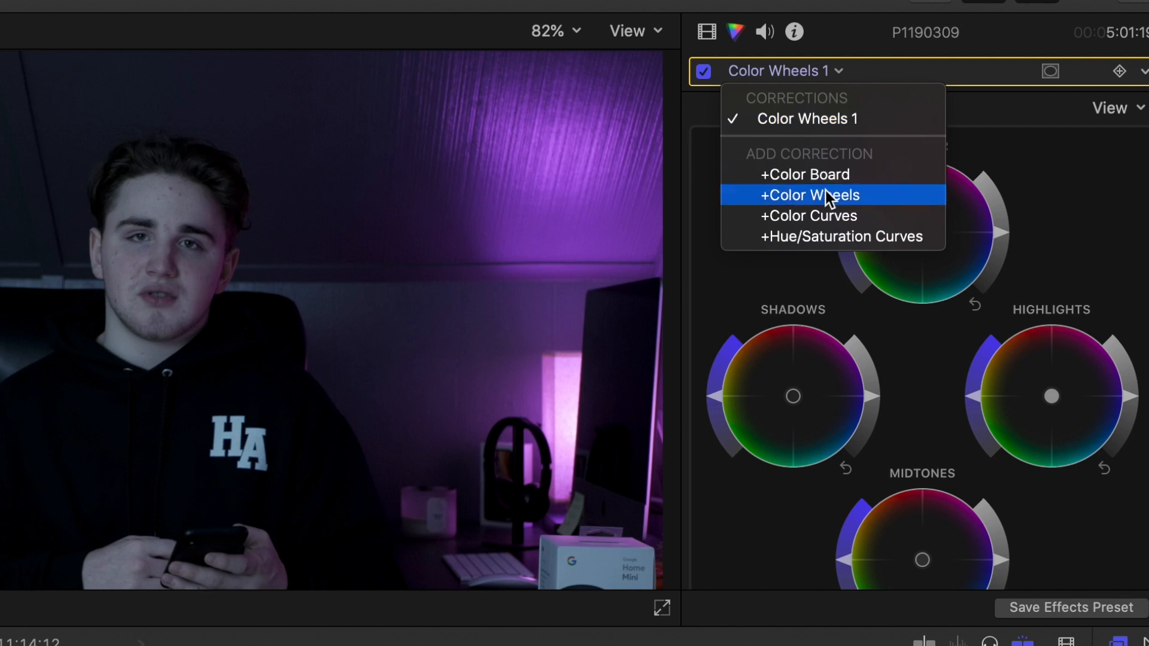
{"action": "left_click", "coordinate": [846, 215]}
{"action": "left_click", "coordinate": [789, 71]}
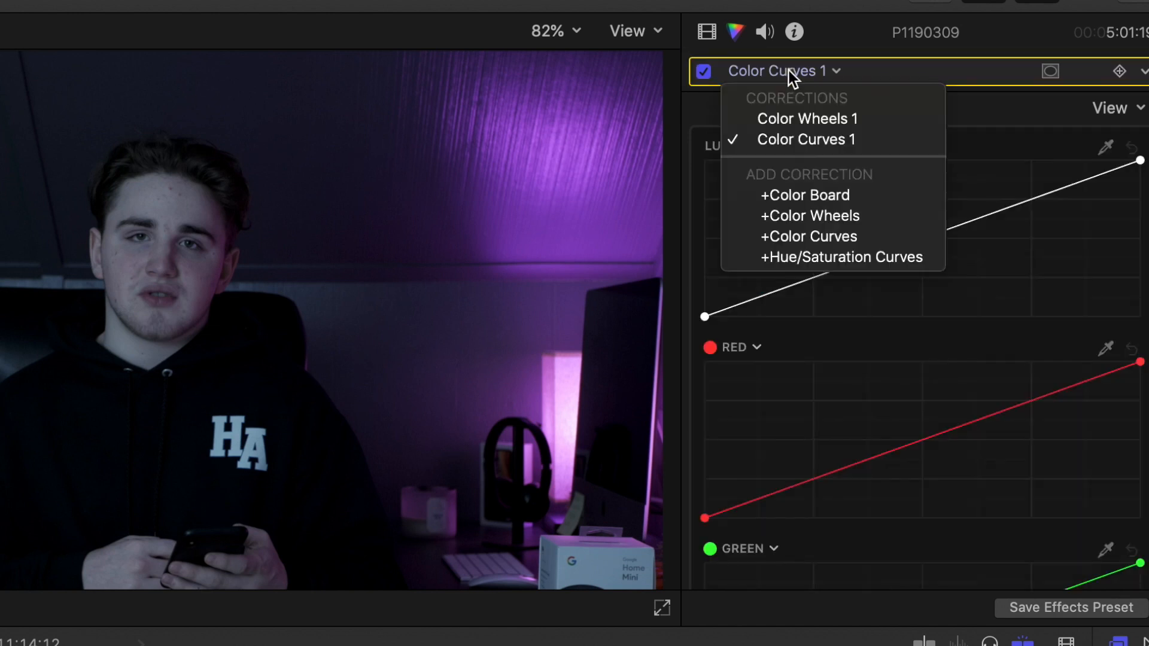
{"action": "left_click", "coordinate": [800, 115]}
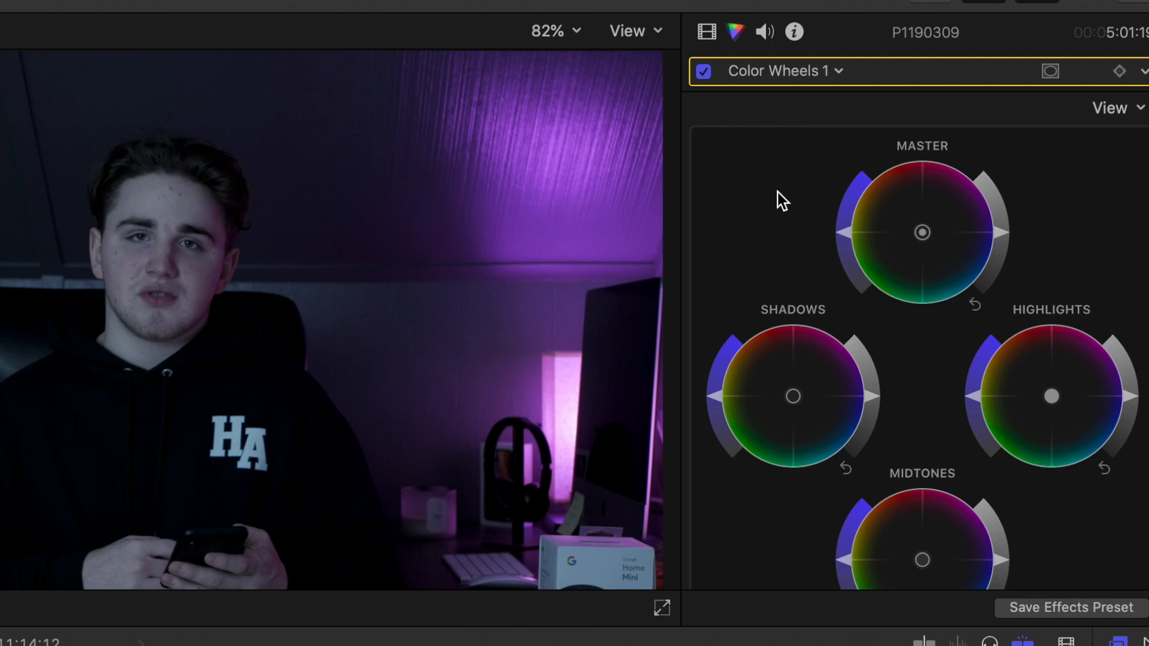
Raise the highlights' brightness well above neutral and lower the midtones' brightness slightly in Color Wheels 1.
{"action": "scroll", "coordinate": [777, 192], "scroll_direction": "down", "scroll_amount": 2}
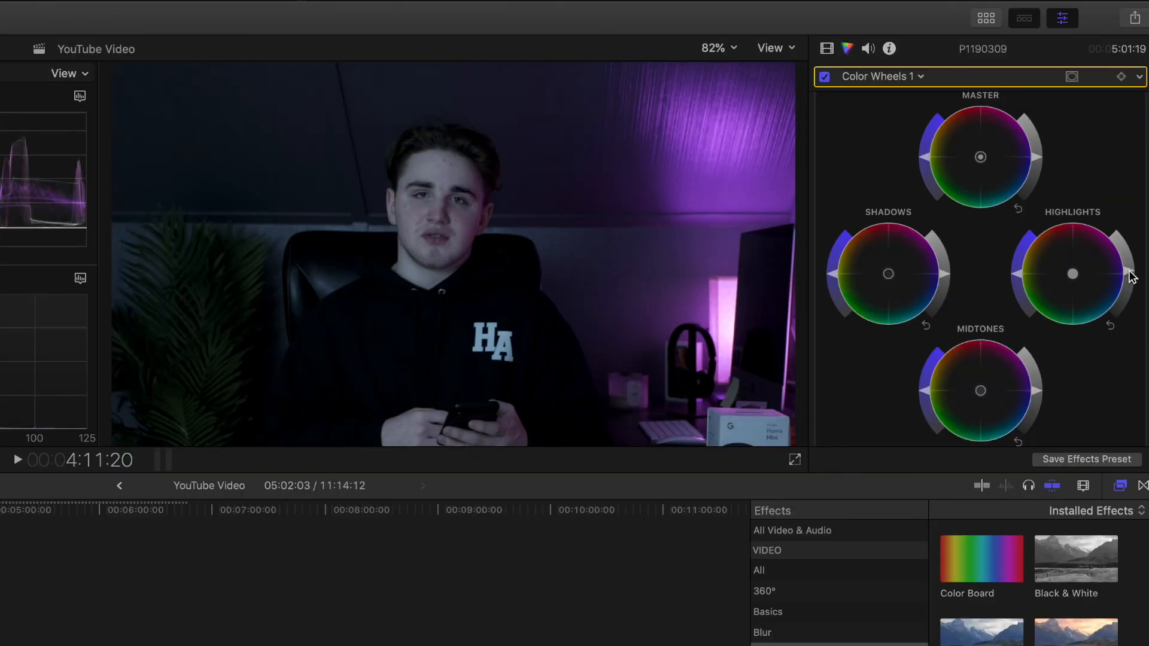
{"action": "left_click_drag", "start_coordinate": [1131, 190], "coordinate": [1131, 182]}
{"action": "mouse_move", "coordinate": [1128, 257]}
{"action": "left_mouse_down"}
{"action": "mouse_move", "coordinate": [1112, 238]}
{"action": "mouse_move", "coordinate": [1128, 257]}
{"action": "mouse_move", "coordinate": [1121, 243]}
{"action": "left_mouse_up"}
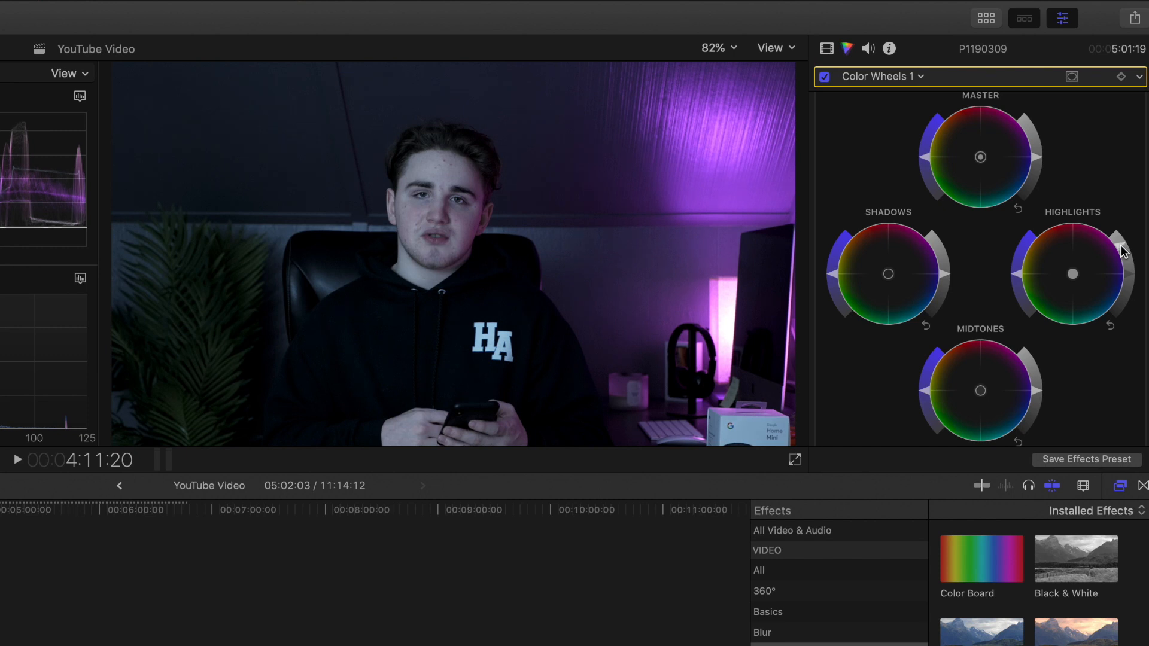
{"action": "left_click_drag", "start_coordinate": [1121, 243], "coordinate": [1122, 247]}
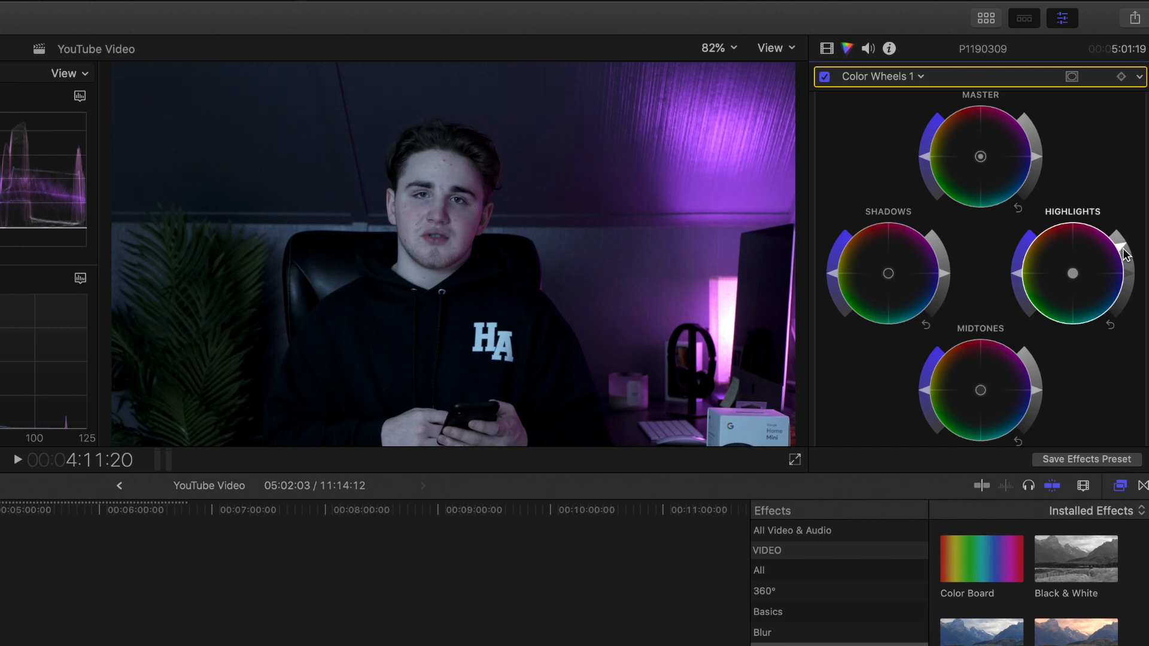
{"action": "scroll", "coordinate": [1053, 335], "scroll_direction": "down", "scroll_amount": 2}
{"action": "left_click_drag", "start_coordinate": [1040, 366], "coordinate": [1033, 374]}
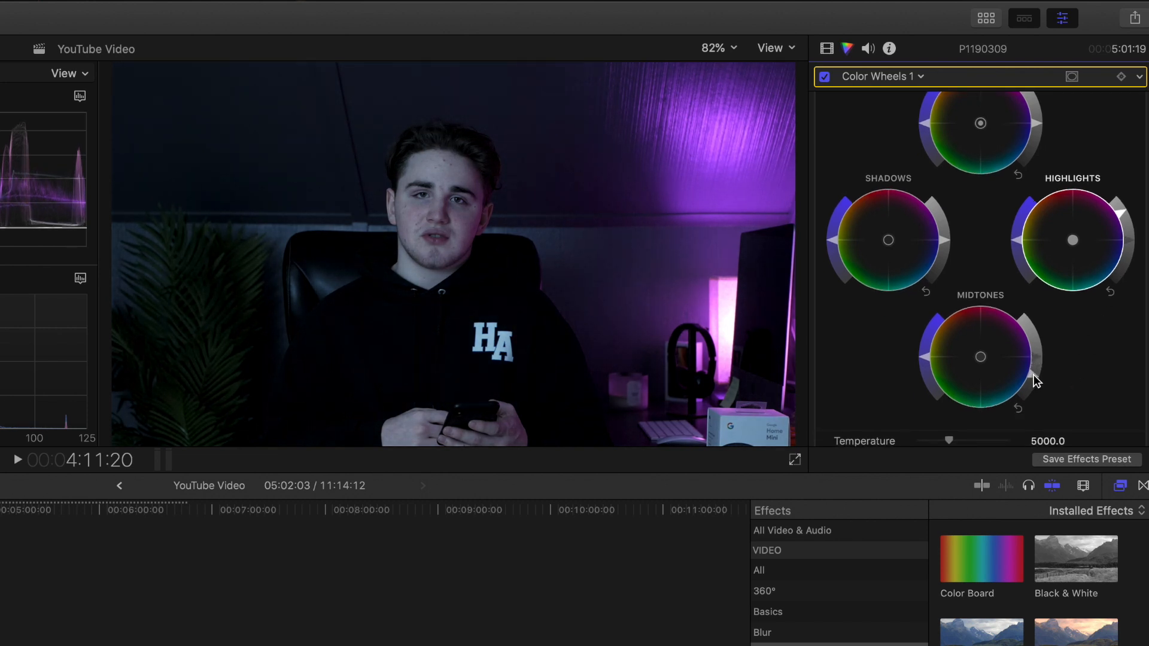
{"action": "scroll", "coordinate": [1125, 258], "scroll_direction": "up", "scroll_amount": 1}
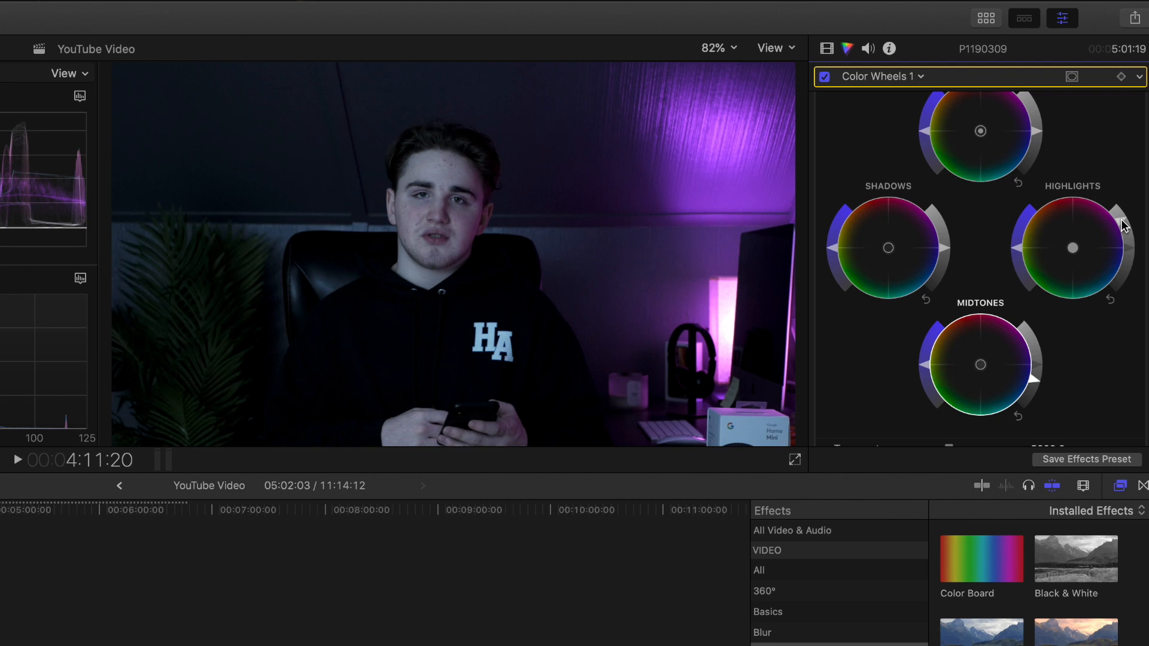
{"action": "left_click_drag", "start_coordinate": [1123, 226], "coordinate": [1122, 218]}
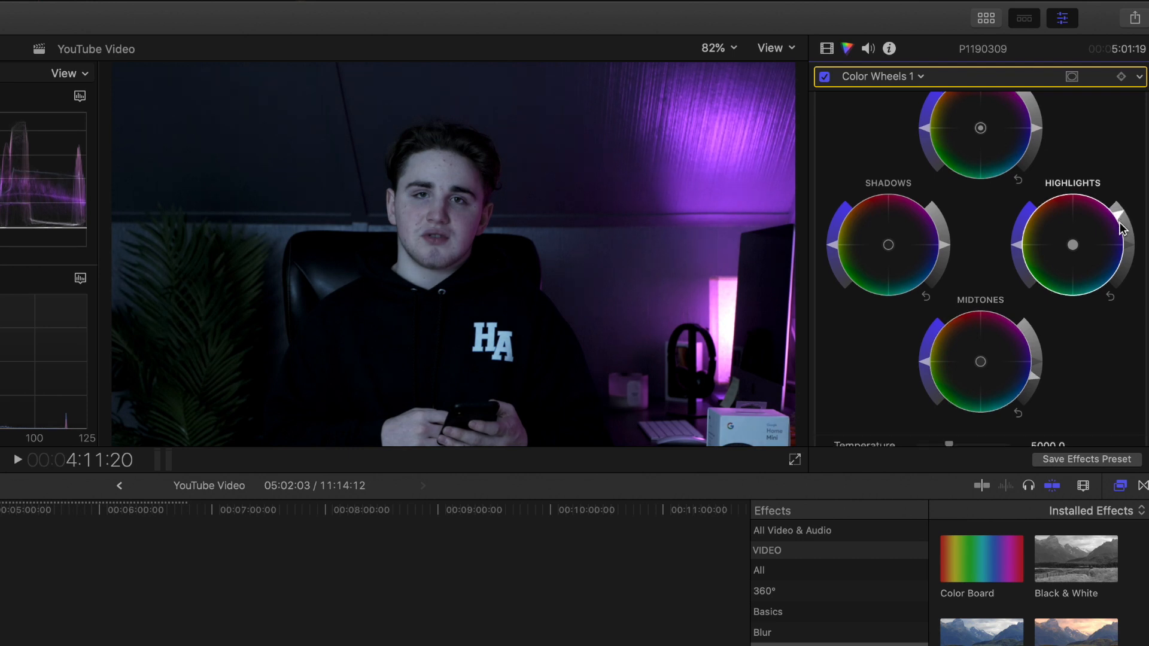
Warm the clip by setting the Color Wheels 1 temperature to 5966.
{"action": "scroll", "coordinate": [1053, 276], "scroll_direction": "down", "scroll_amount": 3}
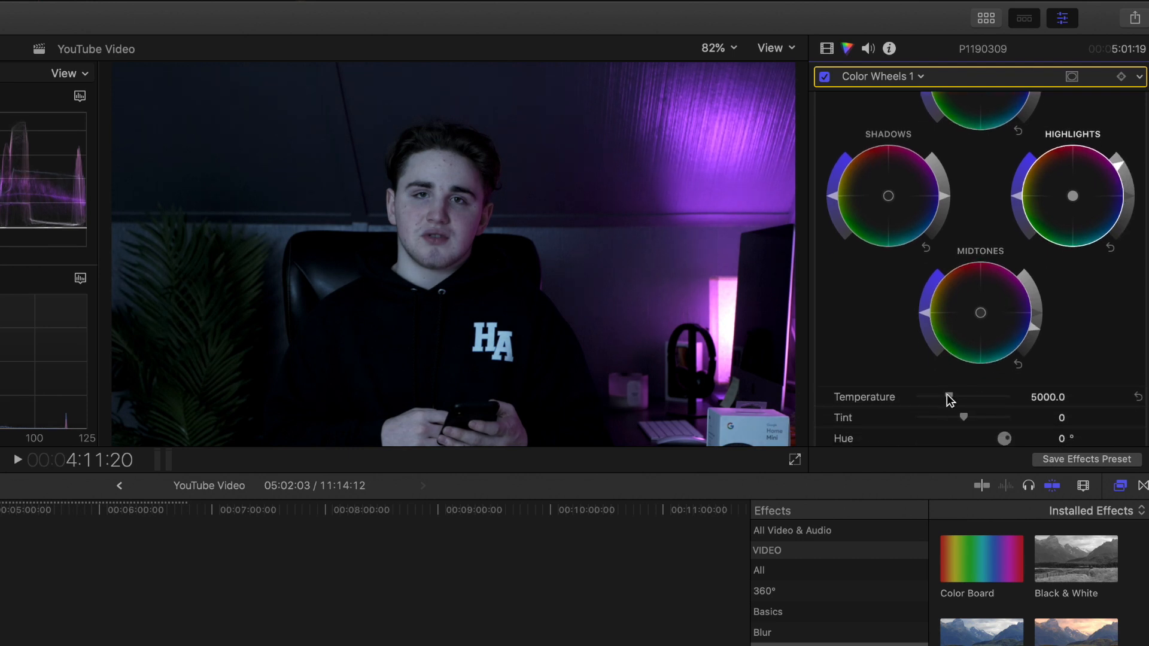
{"action": "left_click_drag", "start_coordinate": [948, 396], "coordinate": [959, 394]}
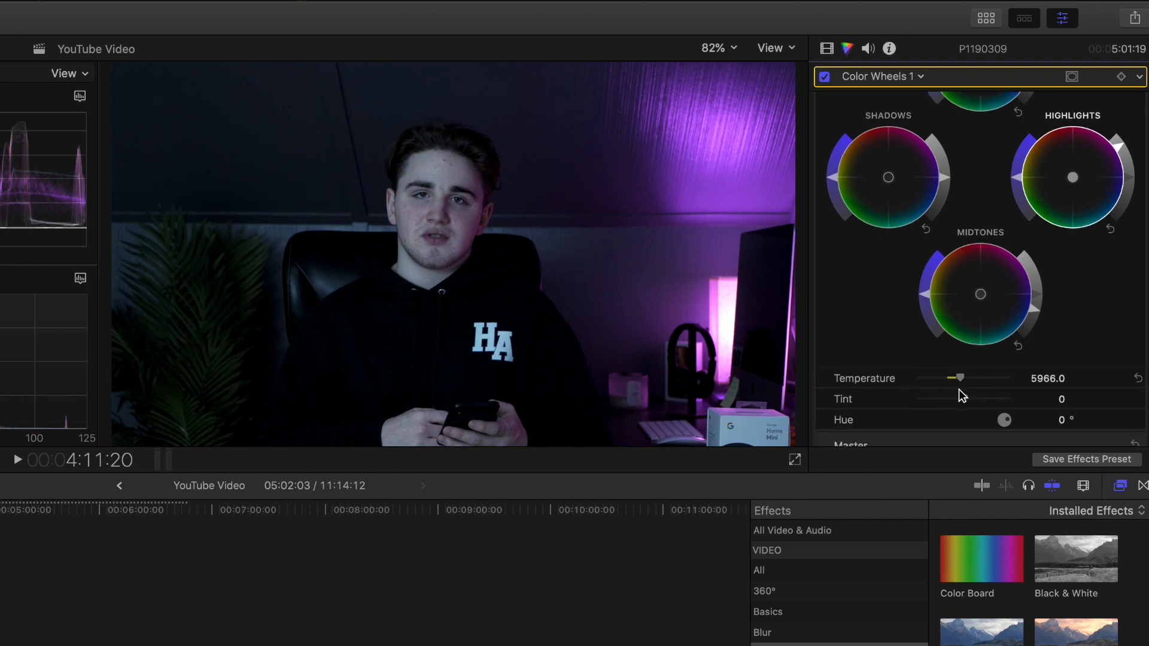
{"action": "scroll", "coordinate": [960, 410], "scroll_direction": "up", "scroll_amount": 4}
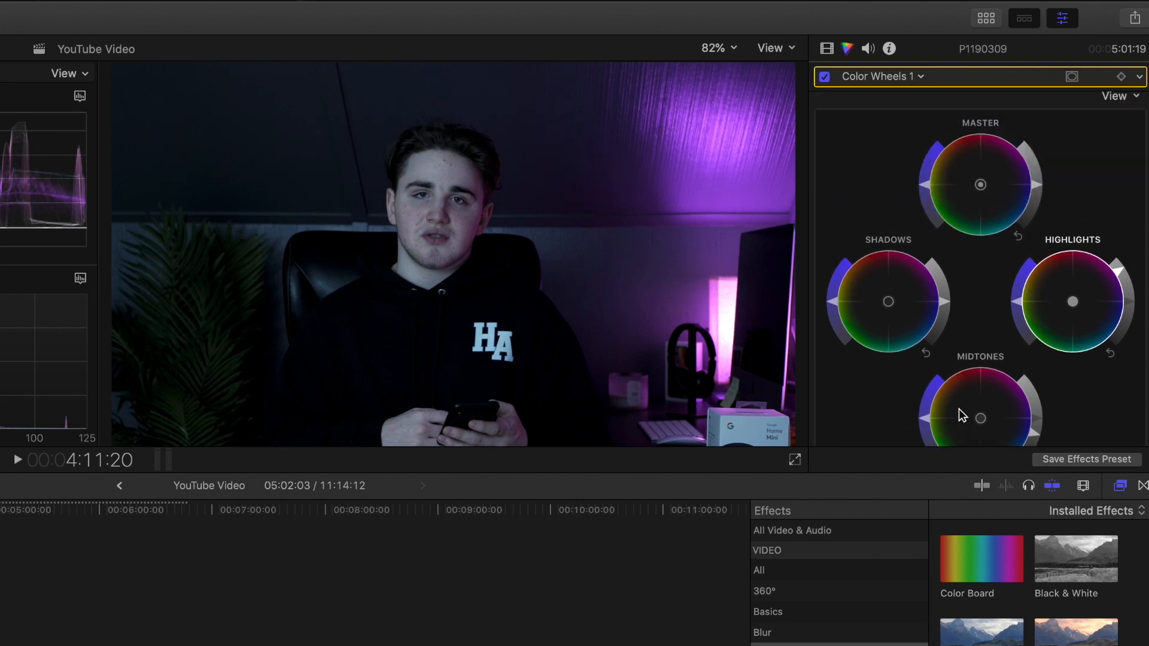
In Color Curves 1, change the red curve to orange and move its highlight point inward along the upper edge to warm the image.
{"action": "left_click", "coordinate": [861, 76]}
{"action": "left_click", "coordinate": [889, 125]}
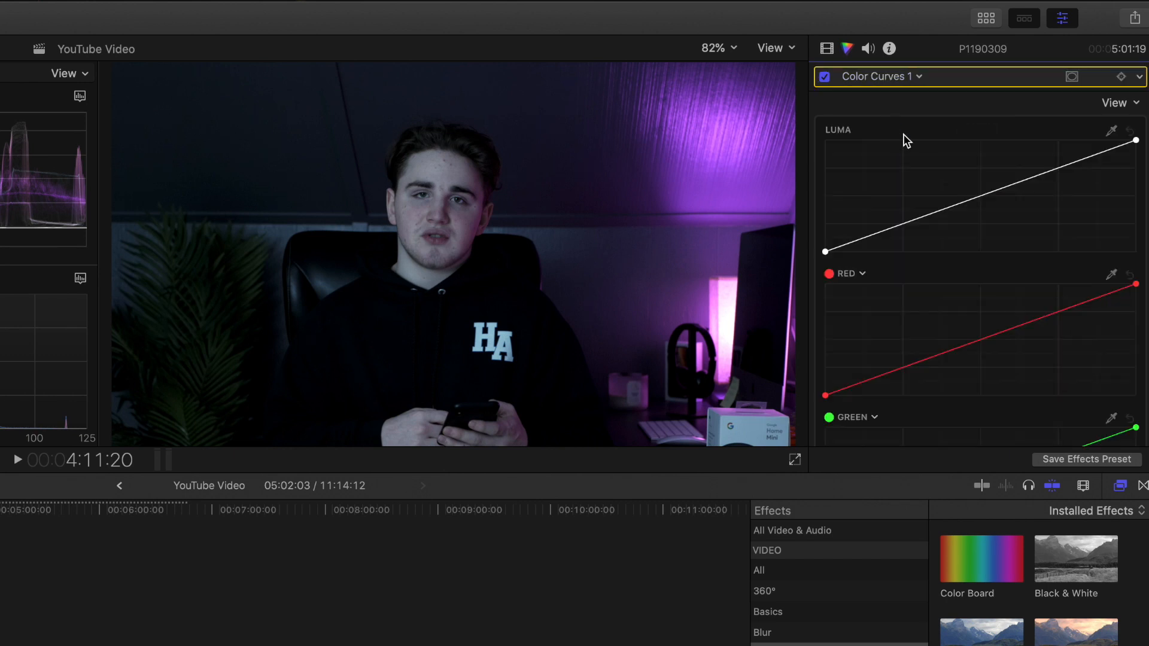
{"action": "left_click", "coordinate": [851, 274]}
{"action": "left_click_drag", "start_coordinate": [852, 289], "coordinate": [838, 300]}
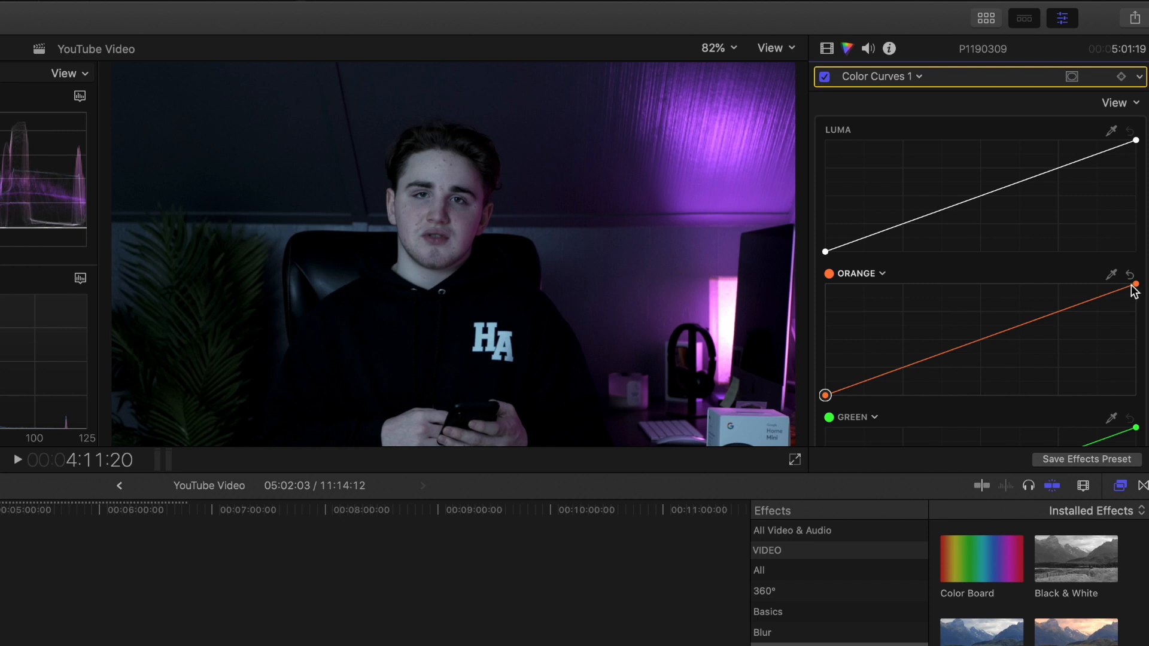
{"action": "left_click_drag", "start_coordinate": [1133, 287], "coordinate": [992, 268]}
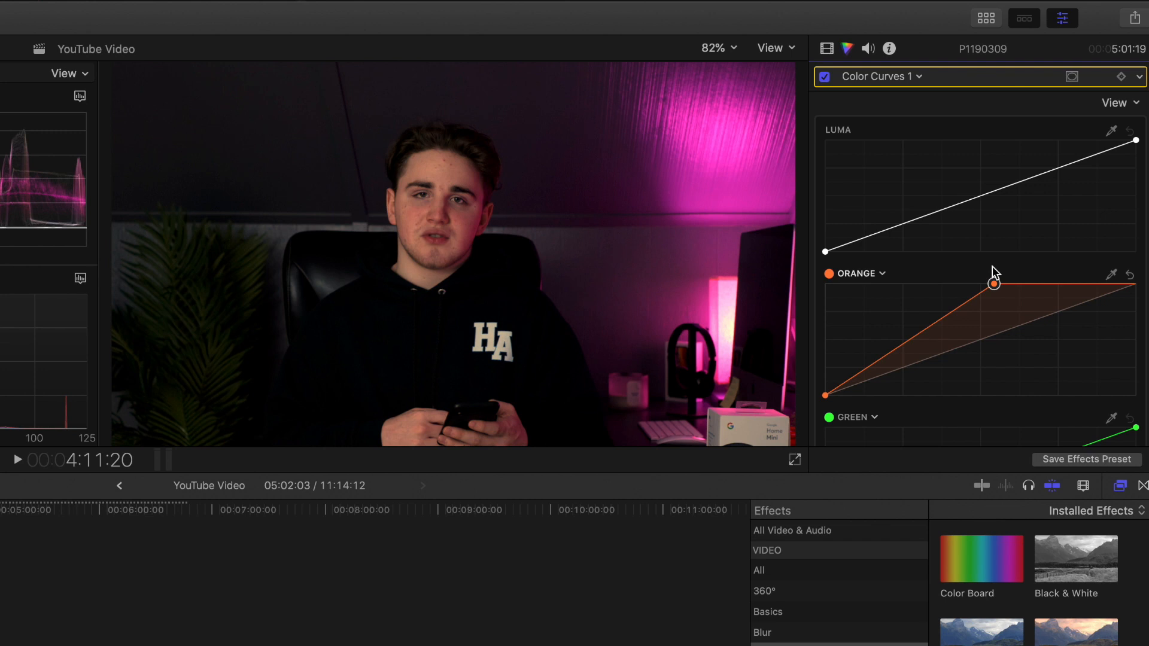
{"action": "left_click_drag", "start_coordinate": [995, 266], "coordinate": [1051, 267]}
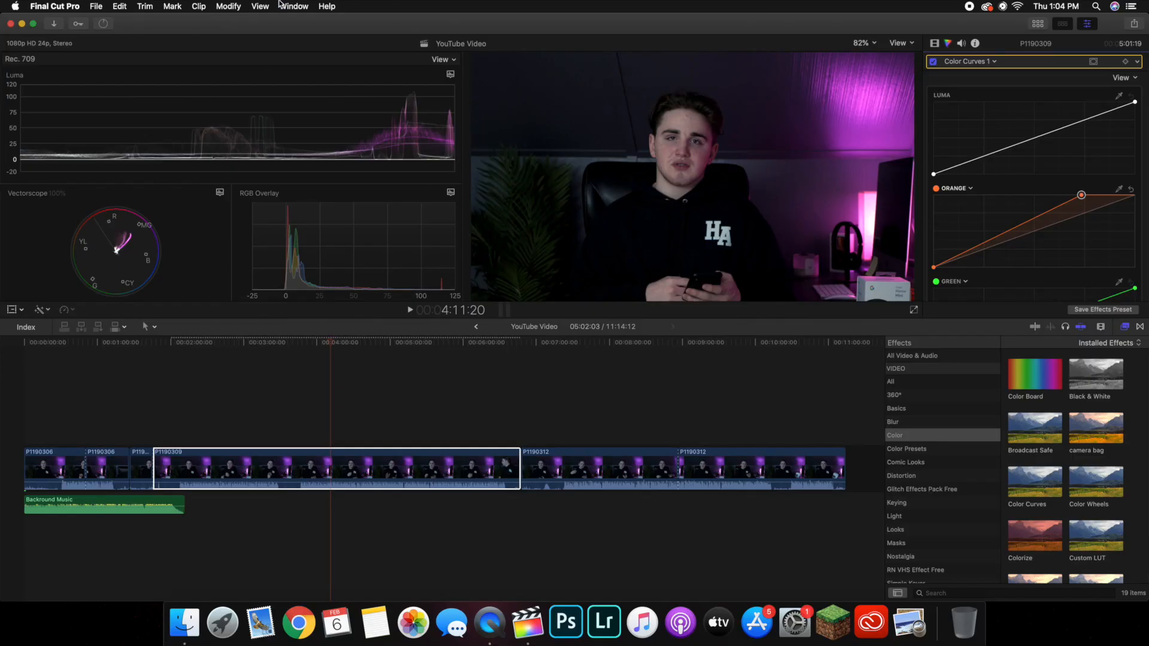
Switch the workspace from Color & Effects back to the Default layout.
{"action": "left_click", "coordinate": [326, 6]}
{"action": "mouse_move", "coordinate": [293, 6]}
{"action": "mouse_move", "coordinate": [318, 116]}
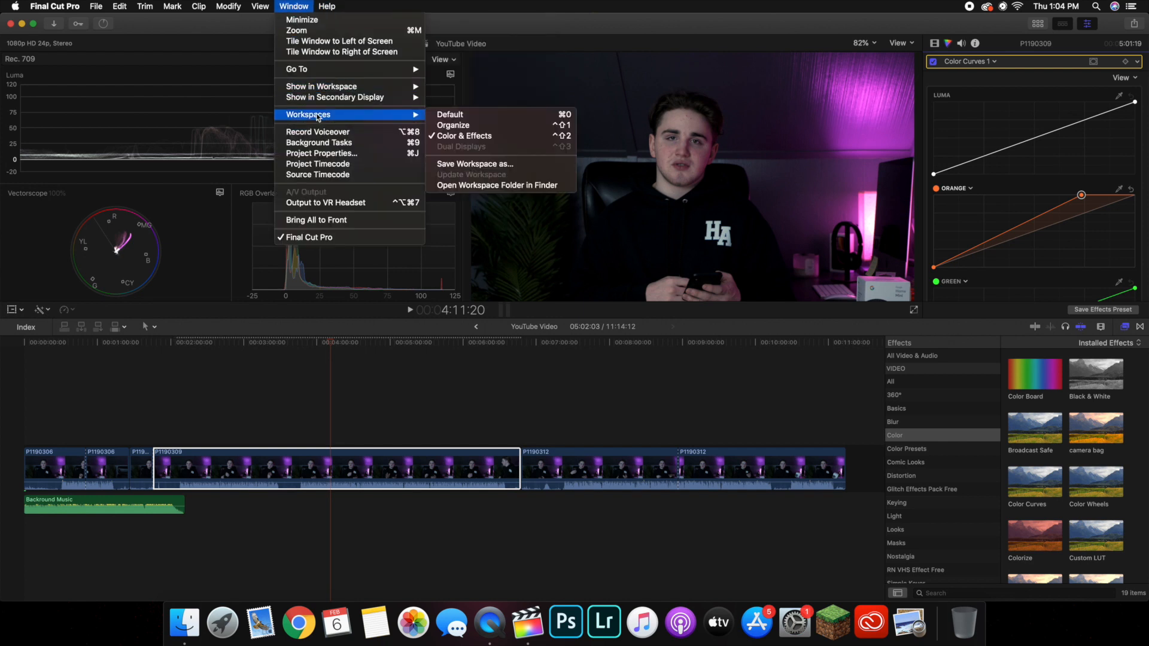
{"action": "left_click", "coordinate": [440, 119]}
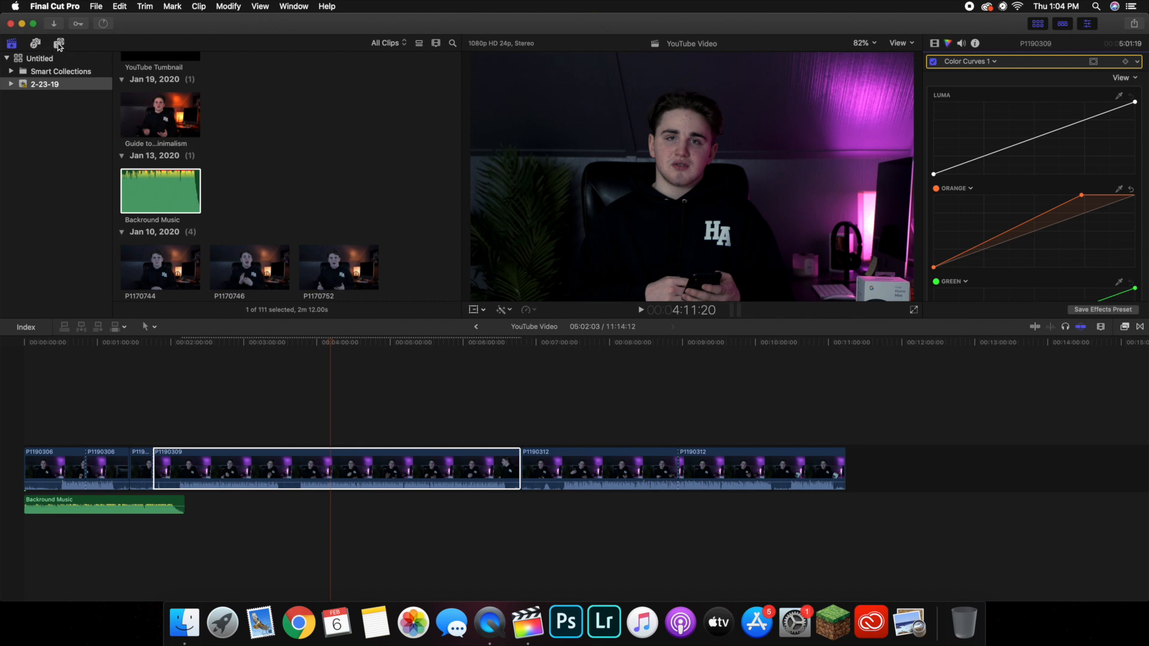
Open the titles library and examine the Glitch Titles category, including Glitch 02.
{"action": "left_click", "coordinate": [59, 43]}
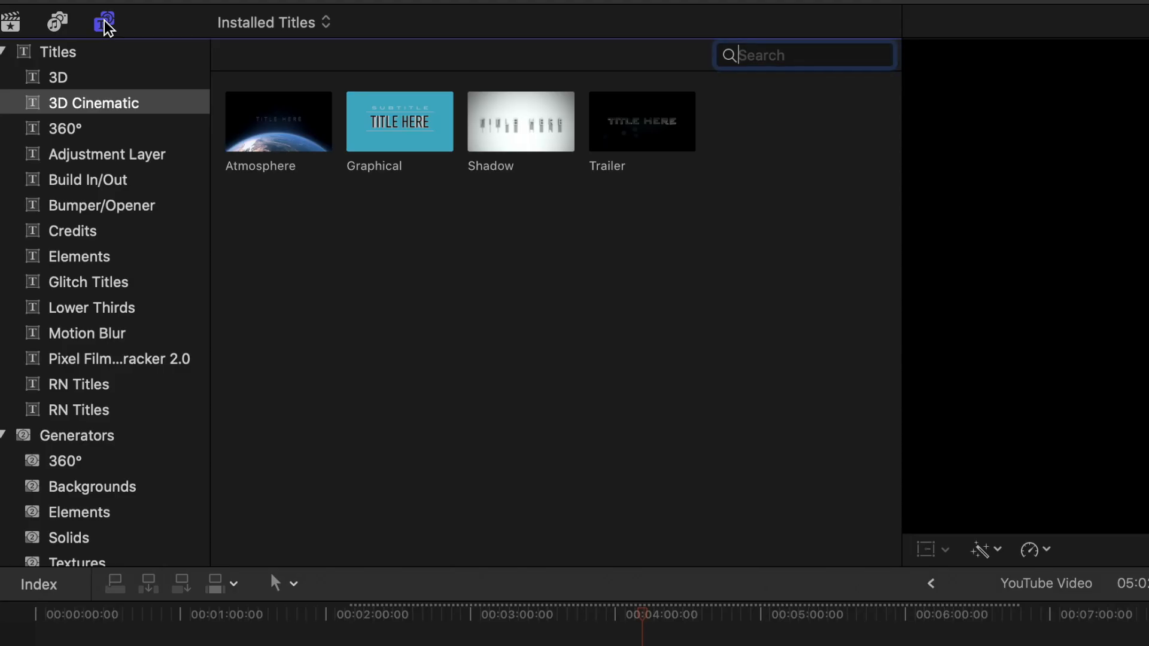
{"action": "left_click", "coordinate": [88, 286]}
{"action": "left_click", "coordinate": [84, 261]}
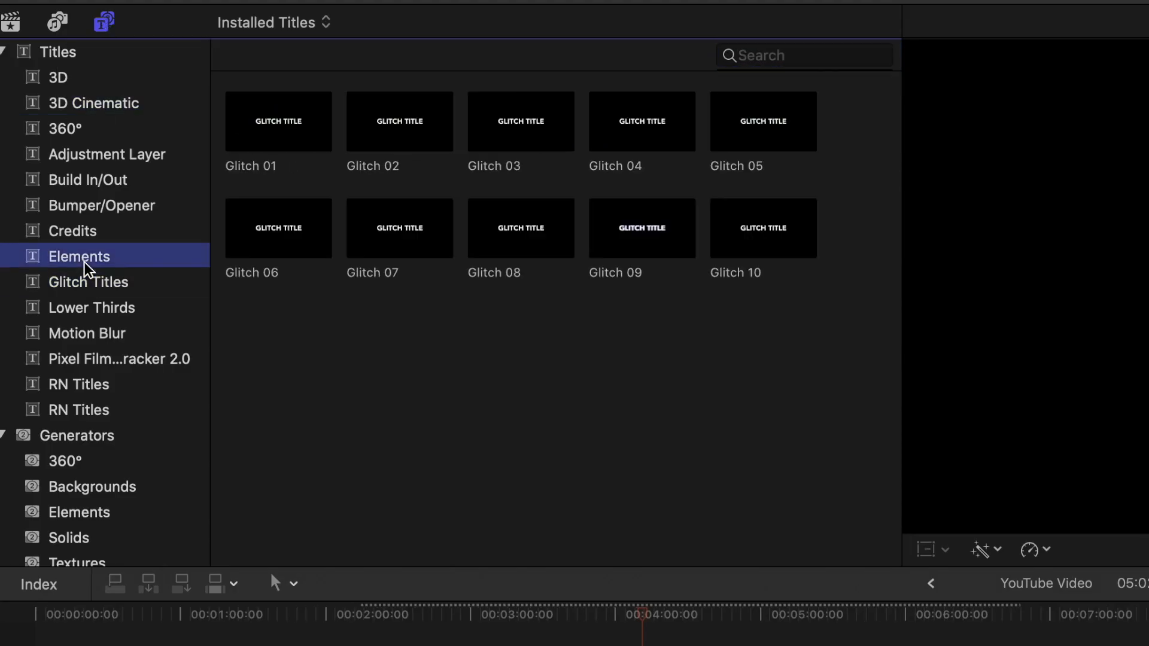
{"action": "left_click", "coordinate": [85, 233]}
{"action": "left_click", "coordinate": [88, 288]}
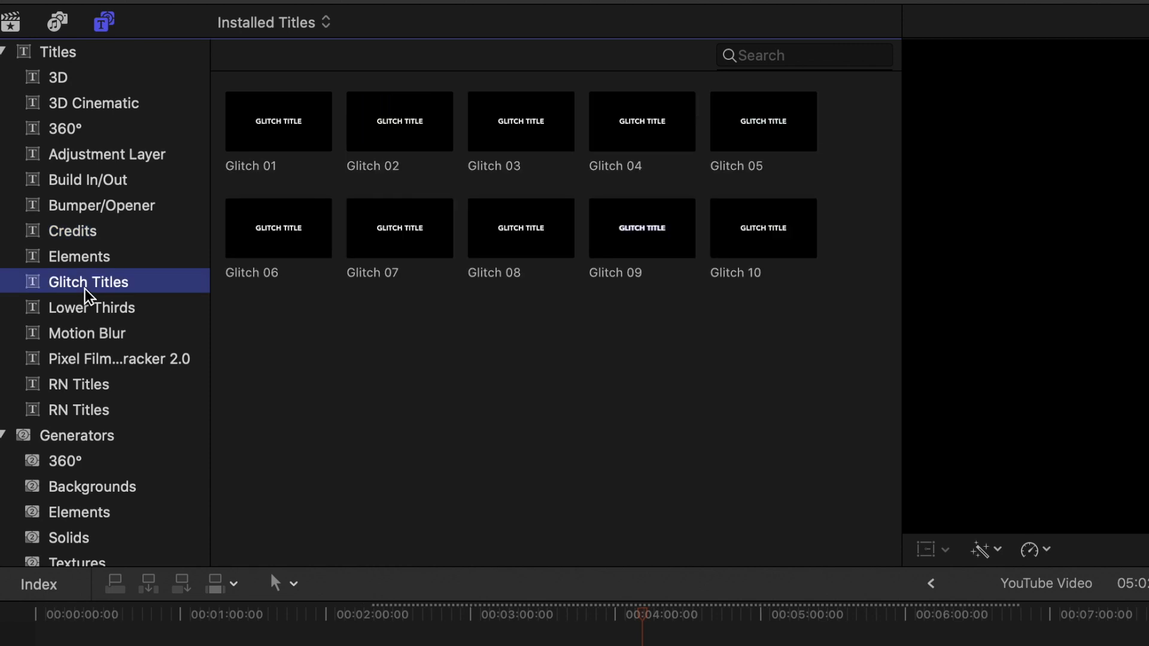
{"action": "left_click", "coordinate": [385, 123]}
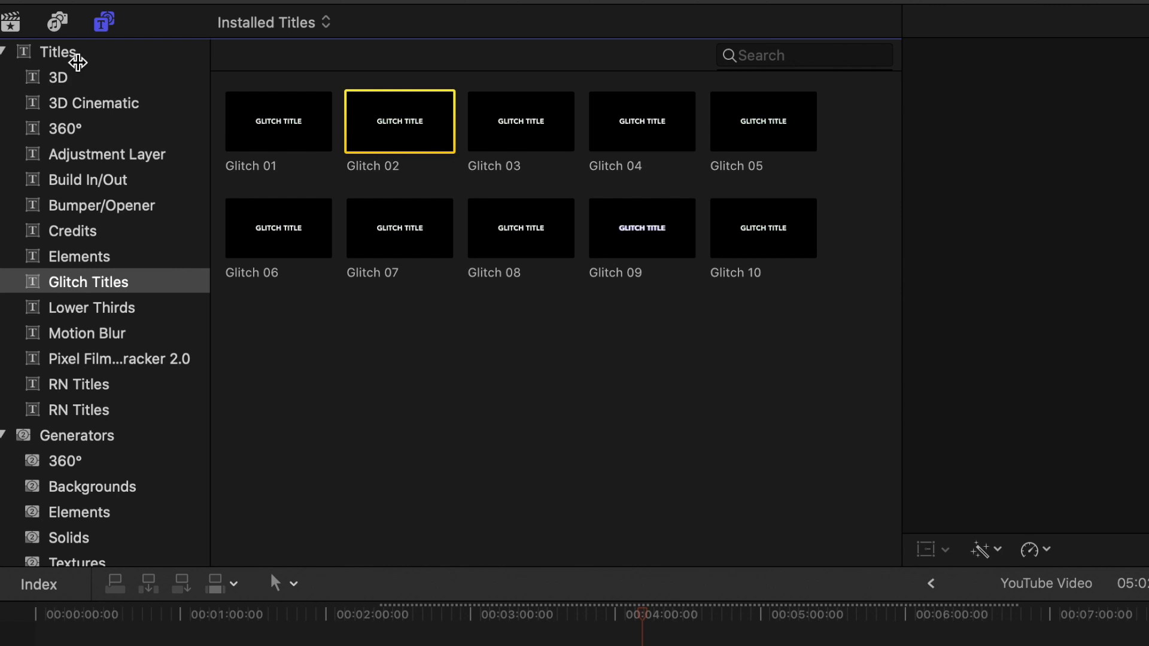
Place a Basic Title from the full titles collection above clip P1190309 at about 4:01:19.
{"action": "left_click", "coordinate": [77, 61]}
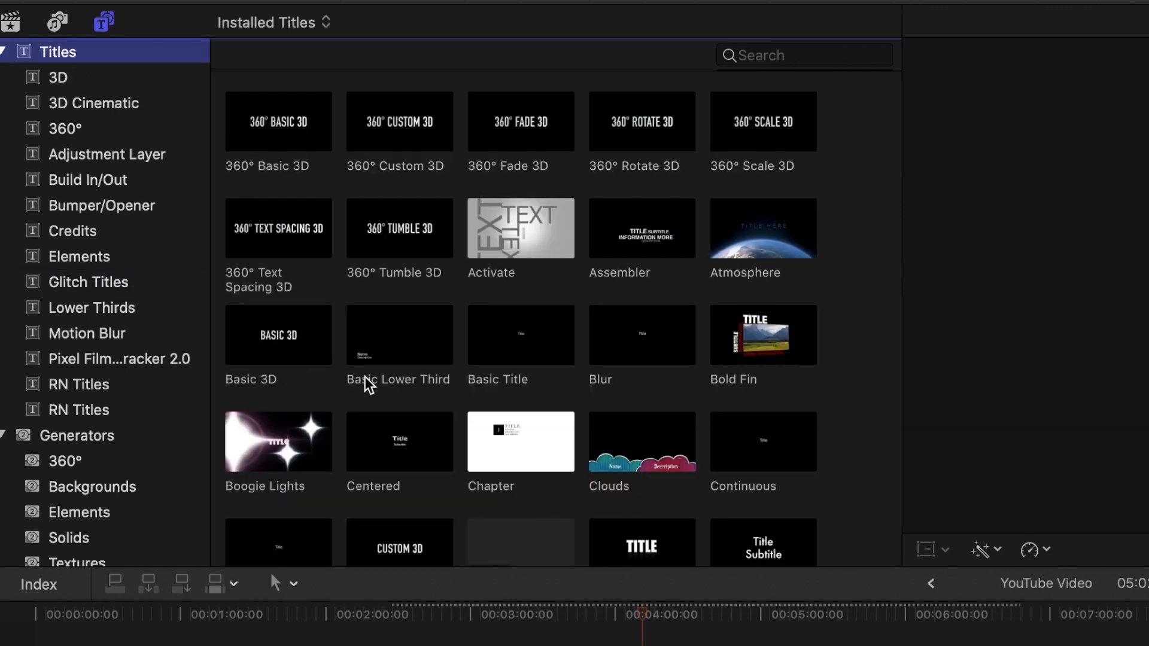
{"action": "left_click", "coordinate": [509, 342]}
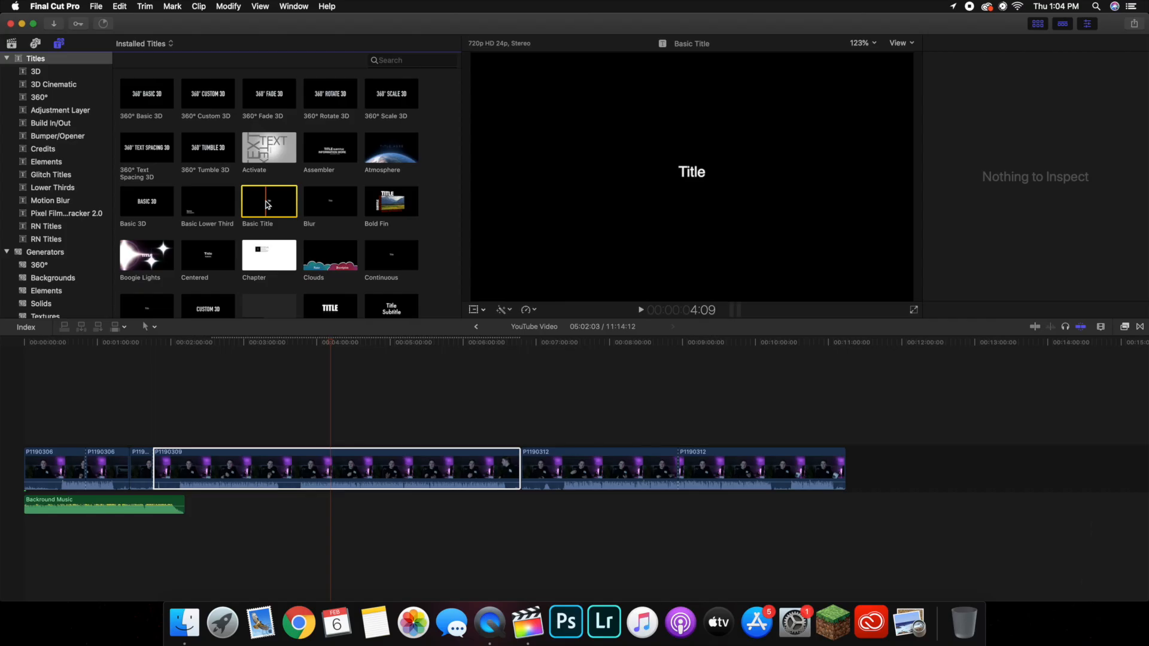
{"action": "left_click_drag", "start_coordinate": [518, 341], "coordinate": [617, 645]}
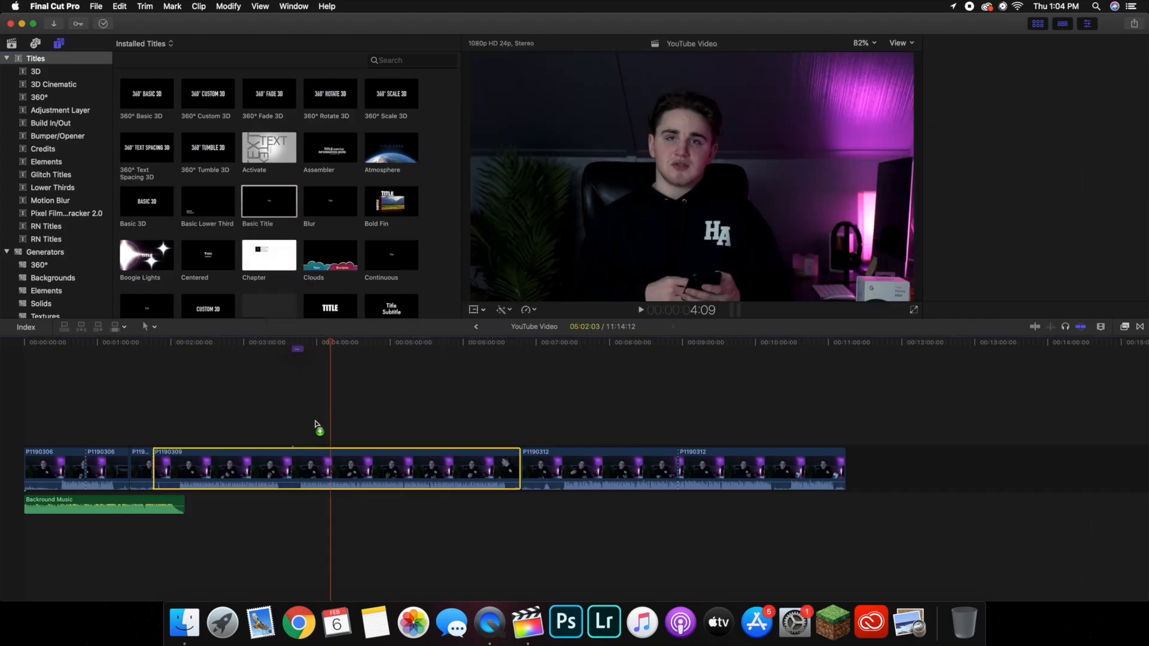
{"action": "left_click_drag", "start_coordinate": [315, 425], "coordinate": [323, 432]}
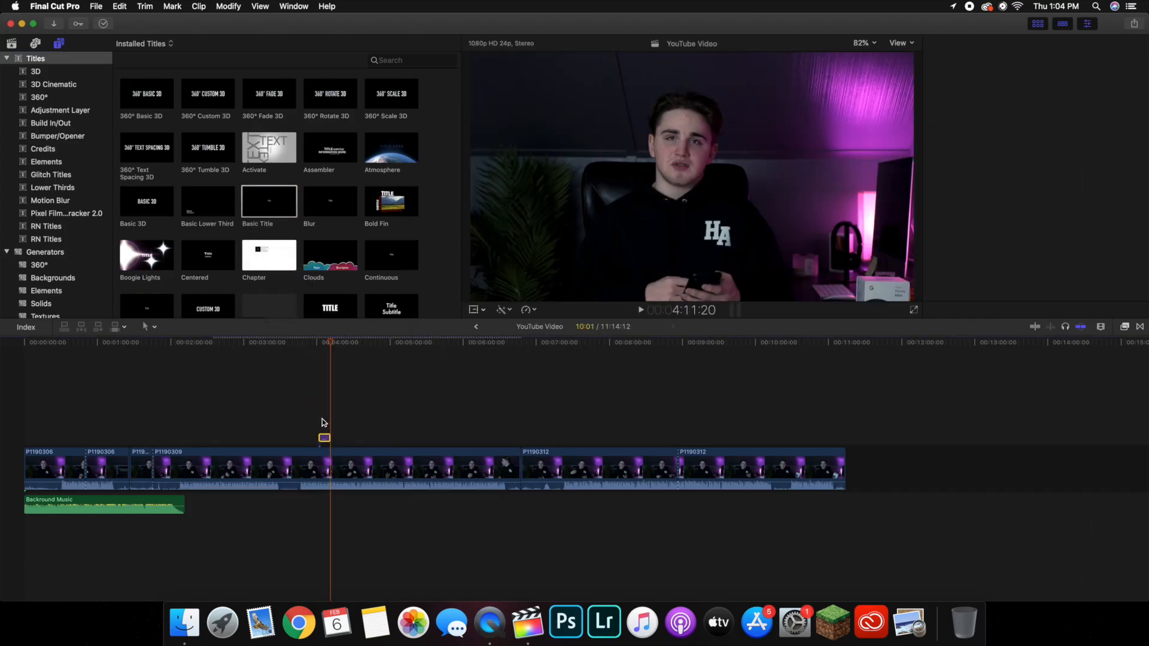
{"action": "left_click", "coordinate": [322, 423]}
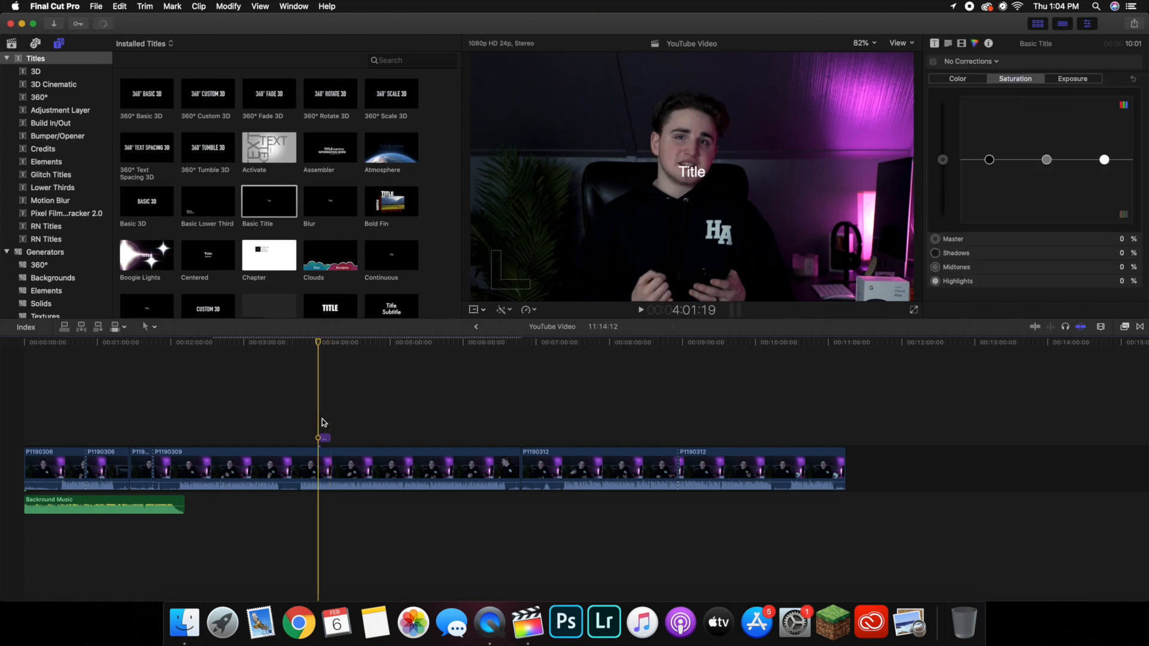
Replace the Basic Title's placeholder text with the presenter's full name.
{"action": "key", "text": "super+equal"}
{"action": "key", "text": "super+equal"}
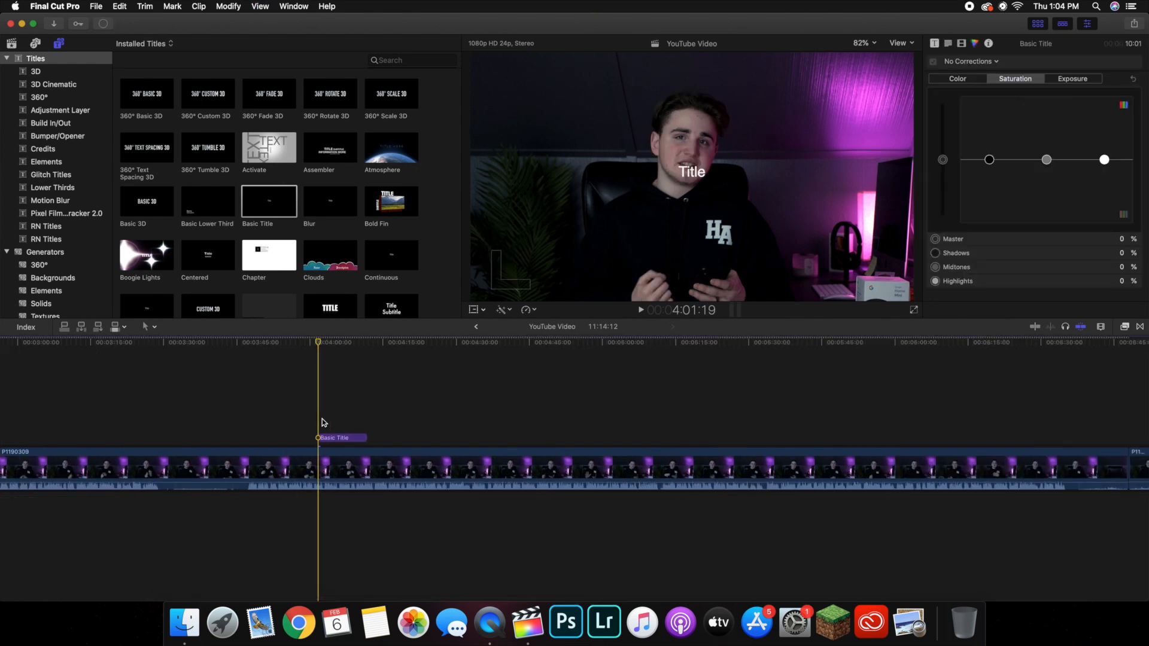
{"action": "left_click", "coordinate": [339, 439]}
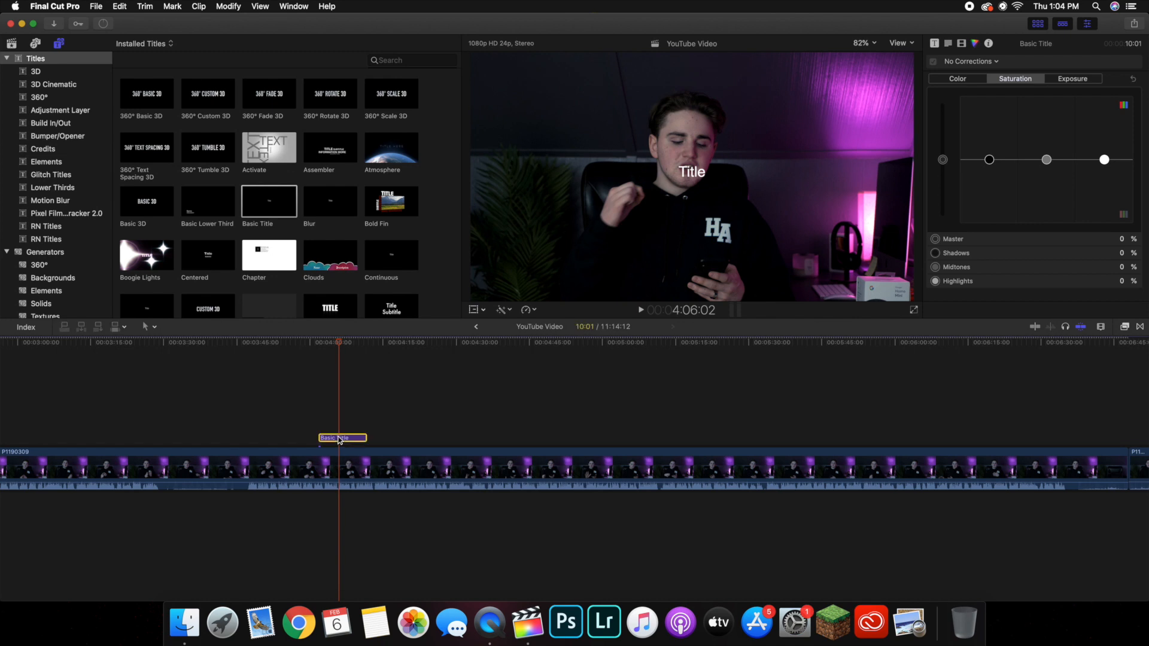
{"action": "left_click", "coordinate": [934, 43]}
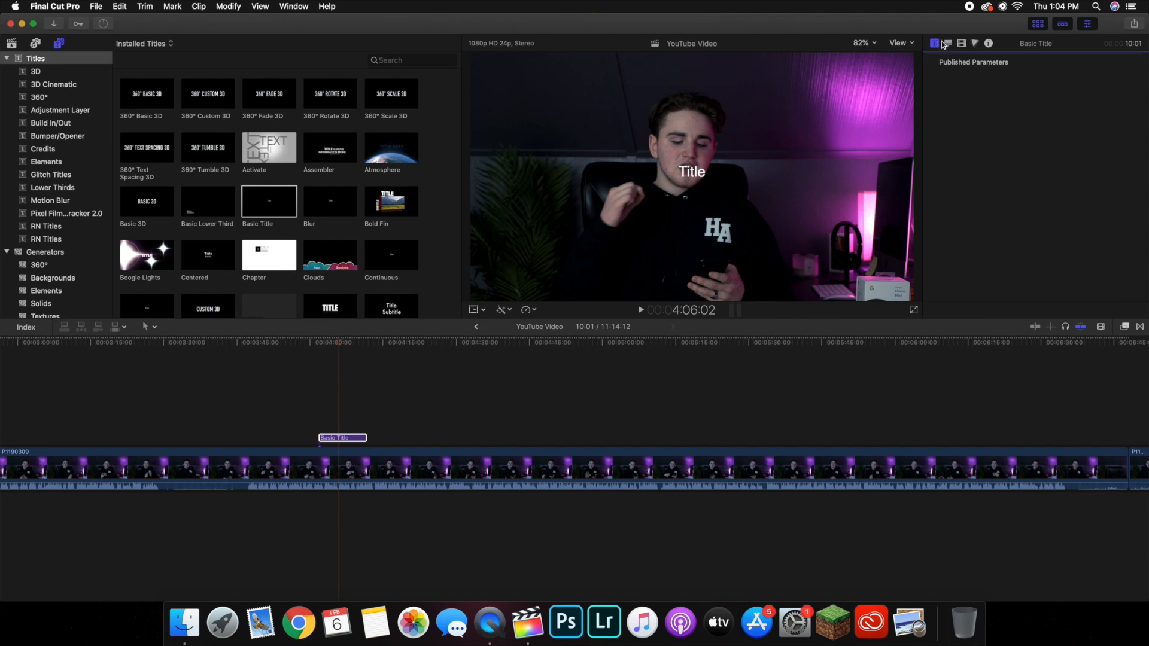
{"action": "left_click", "coordinate": [947, 43]}
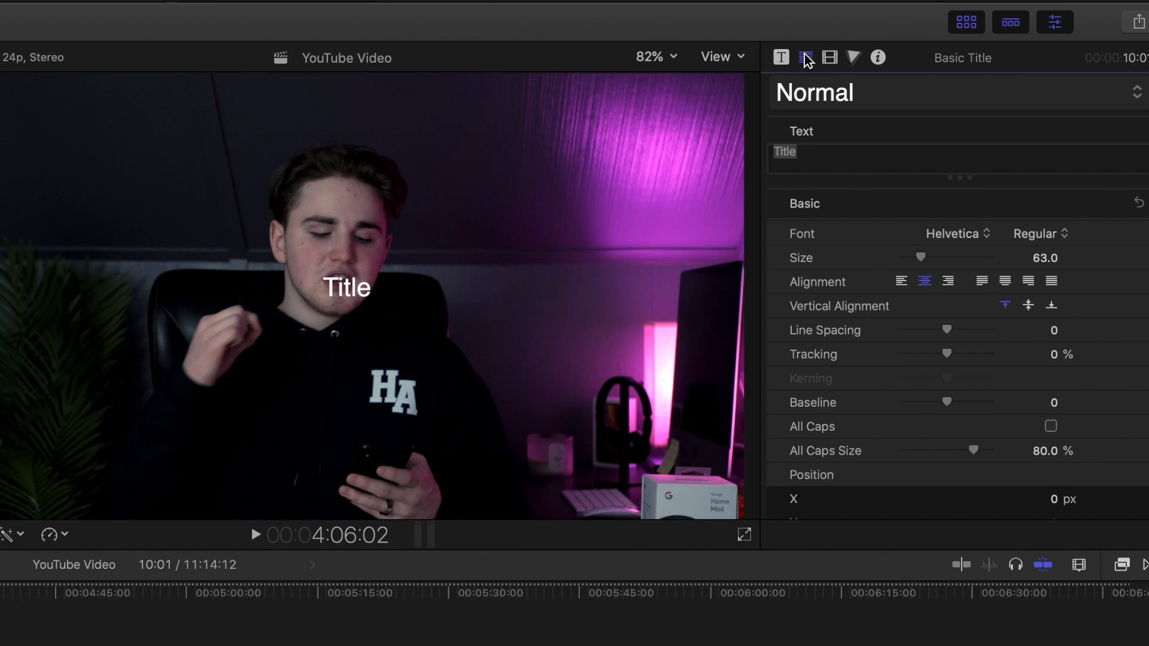
{"action": "double_click", "coordinate": [831, 154]}
{"action": "key", "text": "BackSpace"}
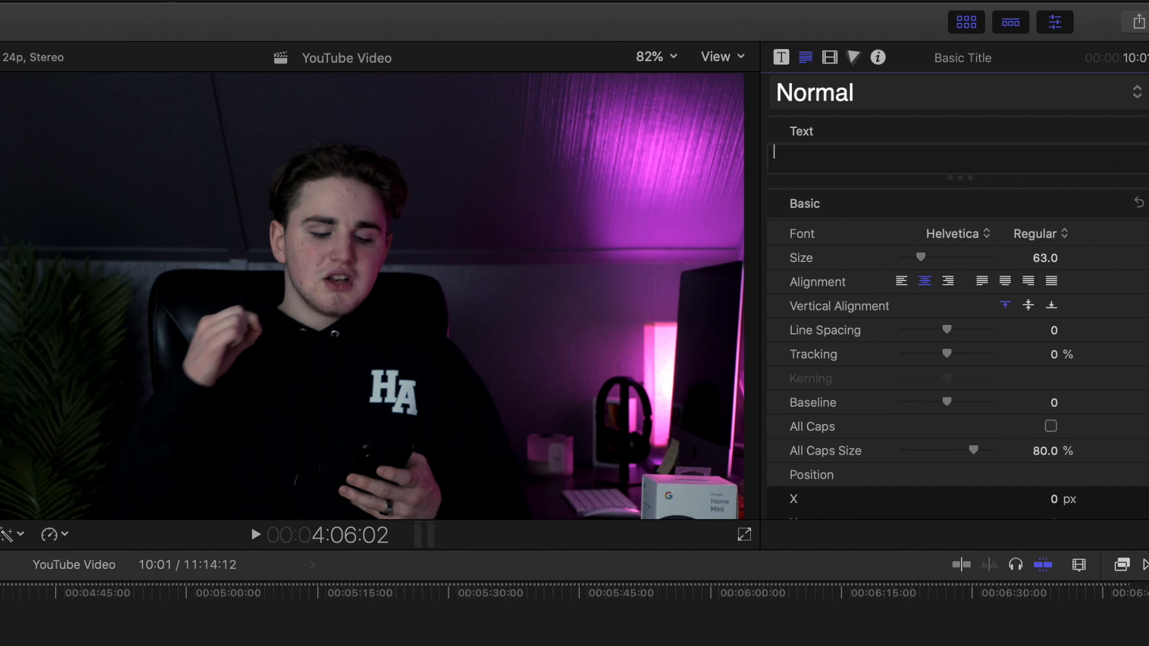
{"action": "type", "text": "Joshua Winkens"}
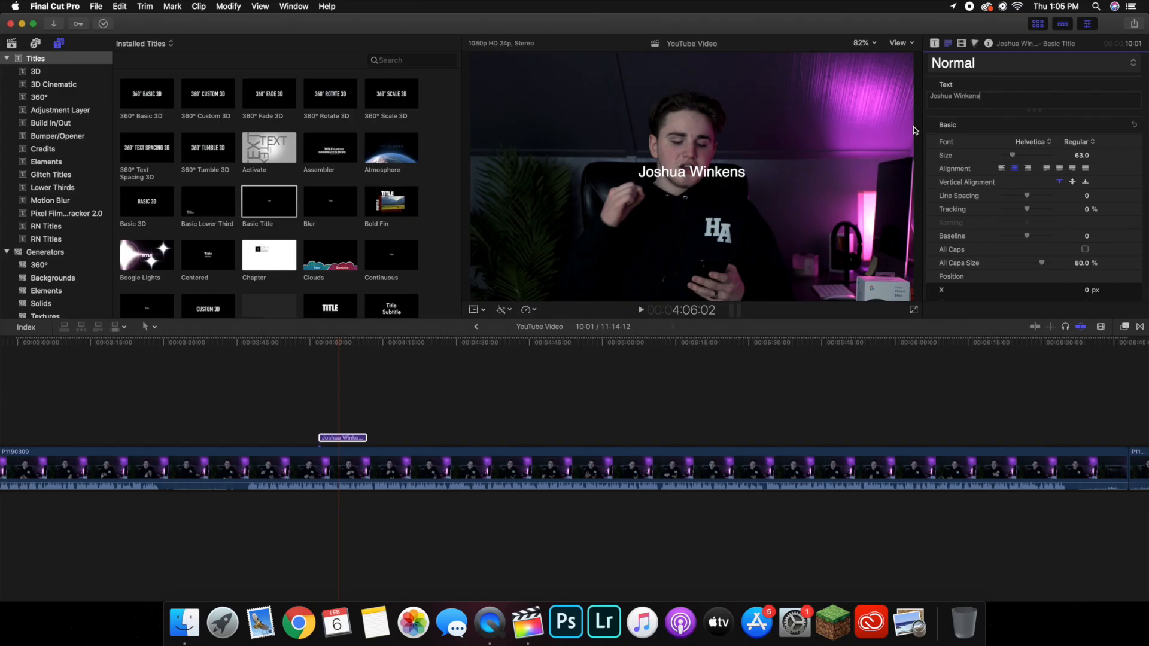
Set the title's font to Bebas Neue and enlarge its size to 151.
{"action": "left_click", "coordinate": [1034, 141]}
{"action": "scroll", "coordinate": [1027, 229], "scroll_direction": "up", "scroll_amount": 5}
{"action": "scroll", "coordinate": [1027, 229], "scroll_direction": "up", "scroll_amount": 10}
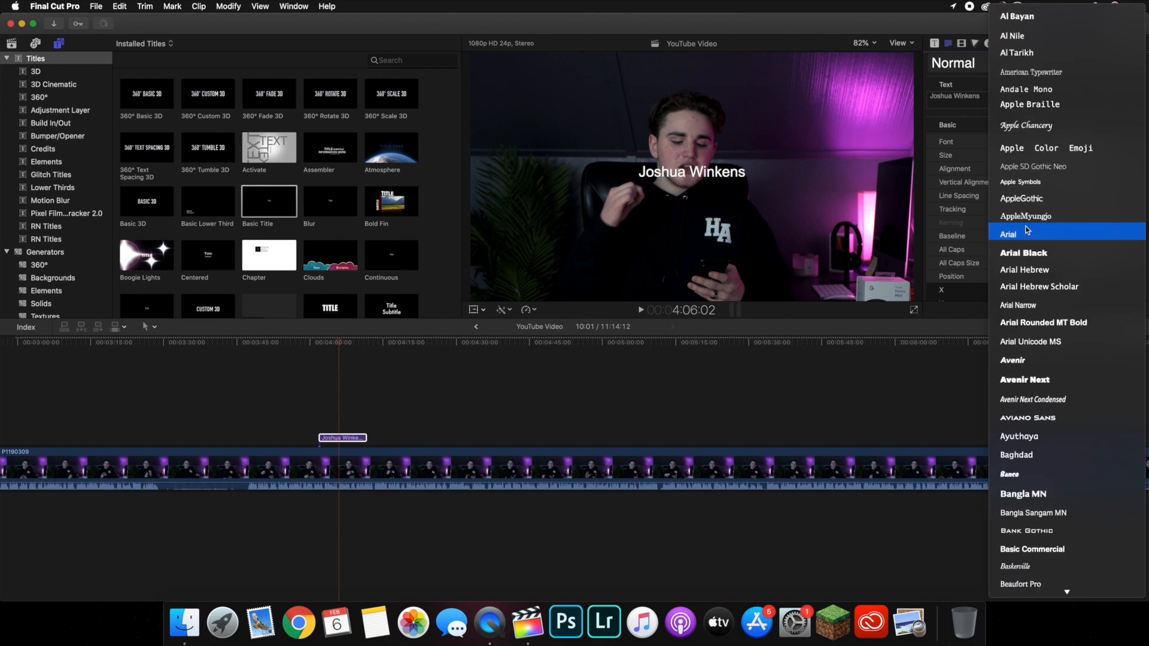
{"action": "scroll", "coordinate": [1024, 485], "scroll_direction": "down", "scroll_amount": 3}
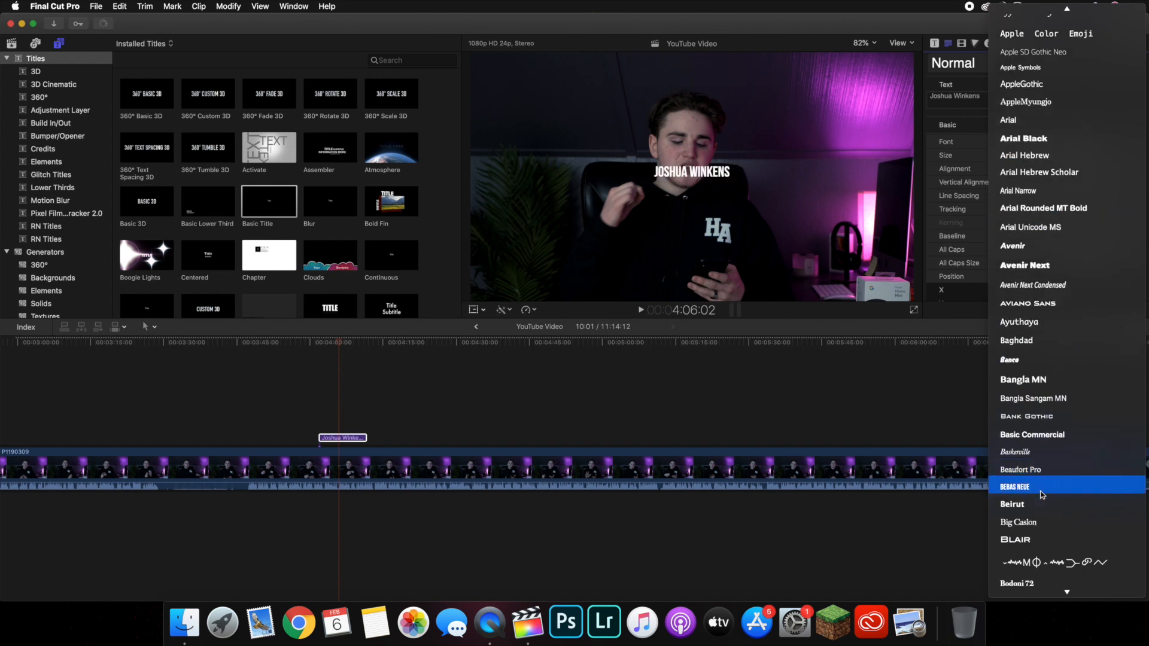
{"action": "left_click", "coordinate": [1023, 489]}
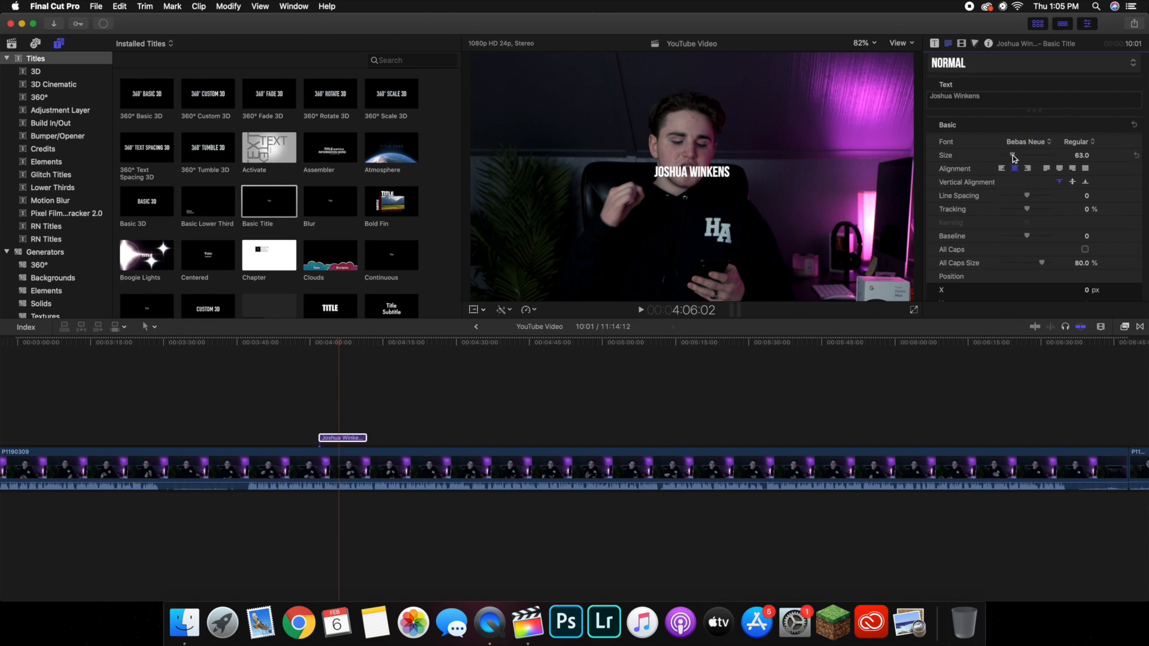
{"action": "left_click_drag", "start_coordinate": [1013, 157], "coordinate": [1029, 166]}
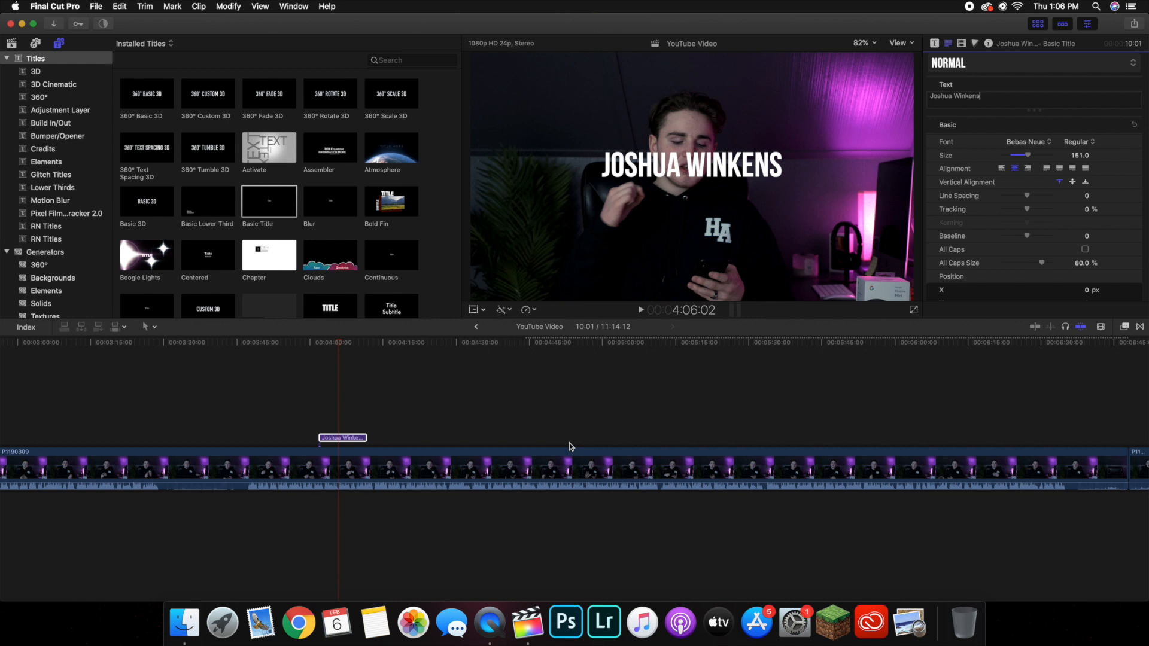
Delete the background music clip at the start of the timeline.
{"action": "key", "text": "shift+z"}
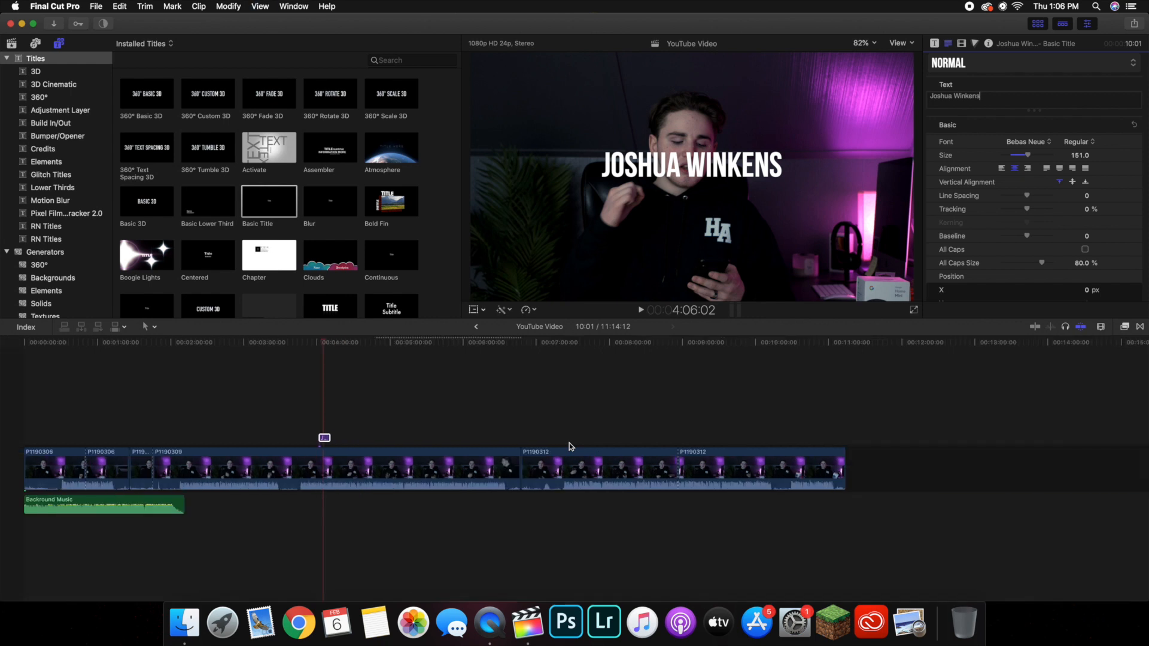
{"action": "key", "text": "super+="}
{"action": "scroll", "coordinate": [569, 443], "scroll_direction": "left", "scroll_amount": 2}
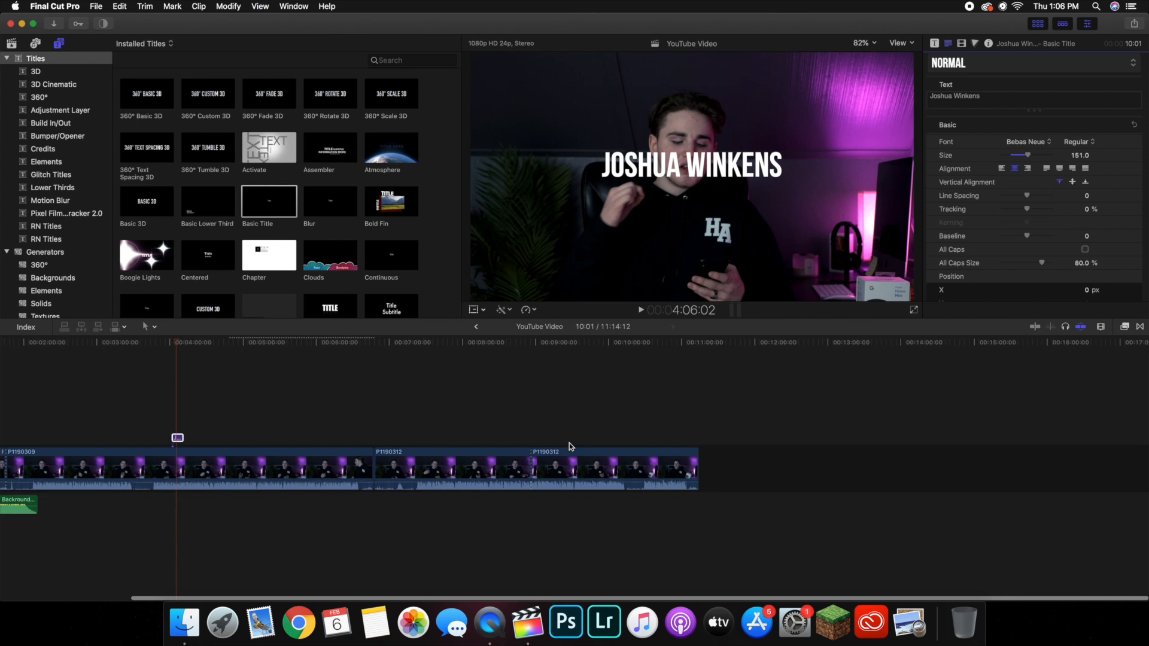
{"action": "scroll", "coordinate": [563, 443], "scroll_direction": "left", "scroll_amount": 3}
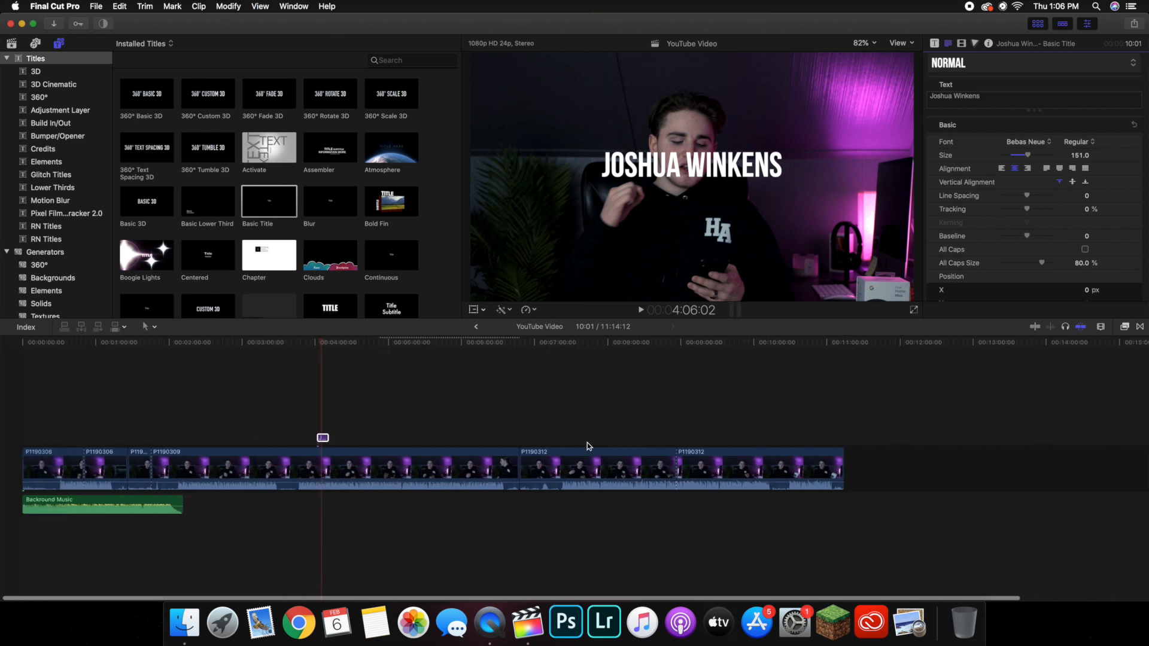
{"action": "left_click", "coordinate": [117, 504]}
{"action": "key", "text": "Delete"}
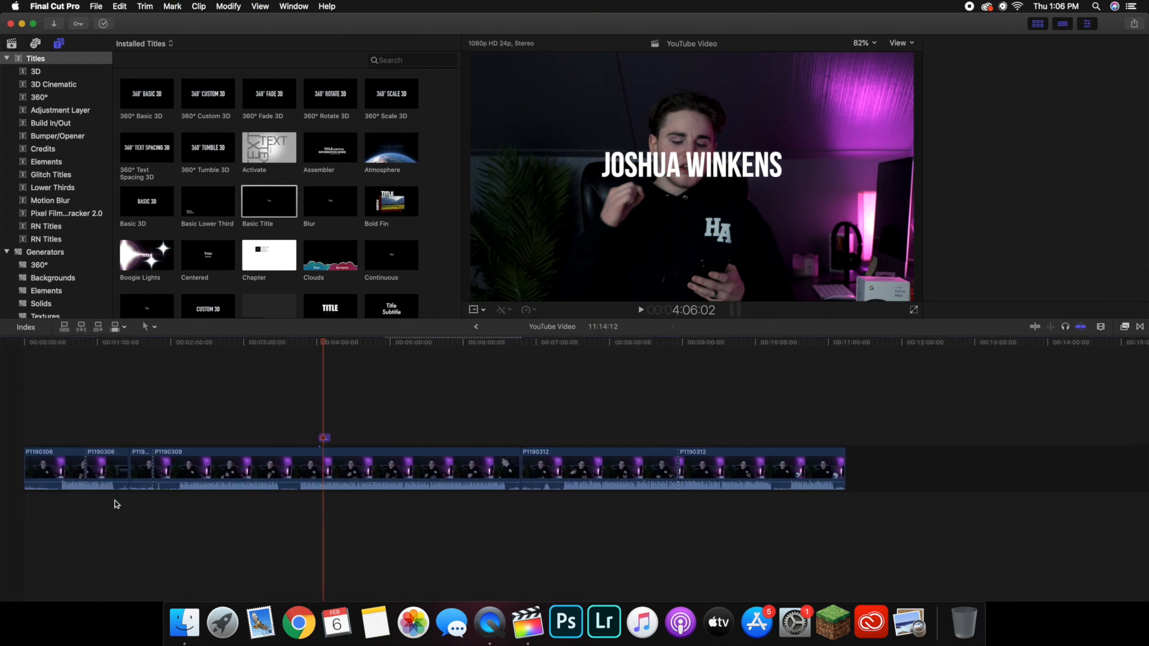
Open the transitions library and look through its categories, including Objects.
{"action": "left_click", "coordinate": [326, 437]}
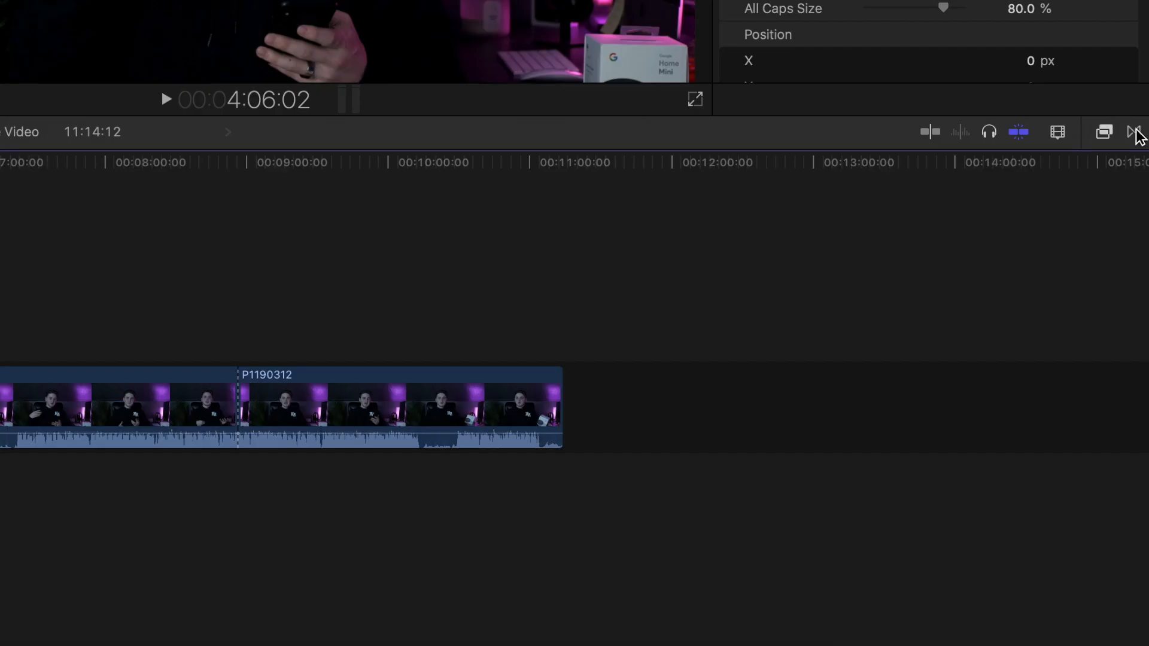
{"action": "left_click", "coordinate": [1141, 327]}
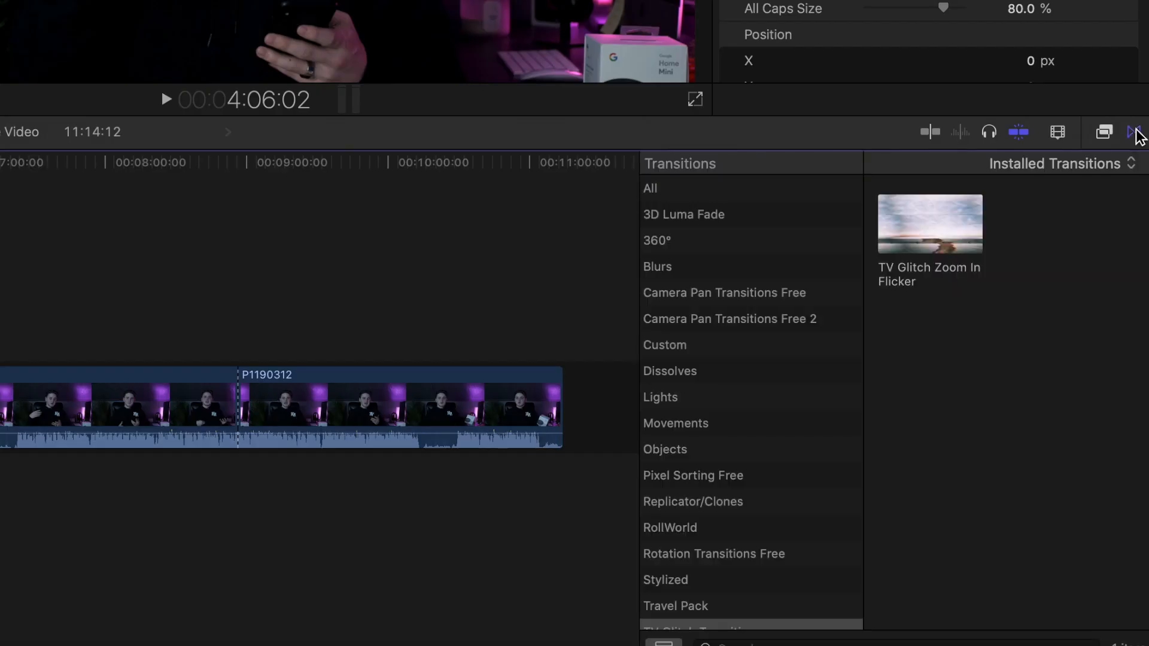
{"action": "left_click", "coordinate": [721, 501]}
{"action": "left_click", "coordinate": [693, 447]}
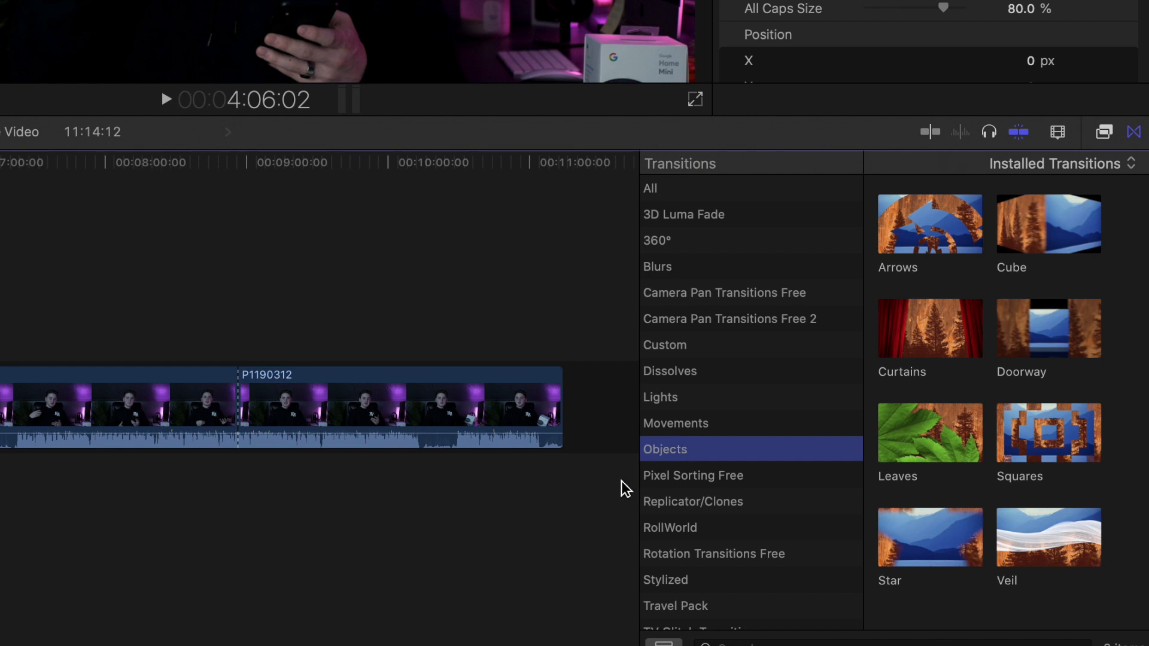
{"action": "scroll", "coordinate": [742, 538], "scroll_direction": "down", "scroll_amount": 2}
{"action": "scroll", "coordinate": [742, 538], "scroll_direction": "down", "scroll_amount": 3}
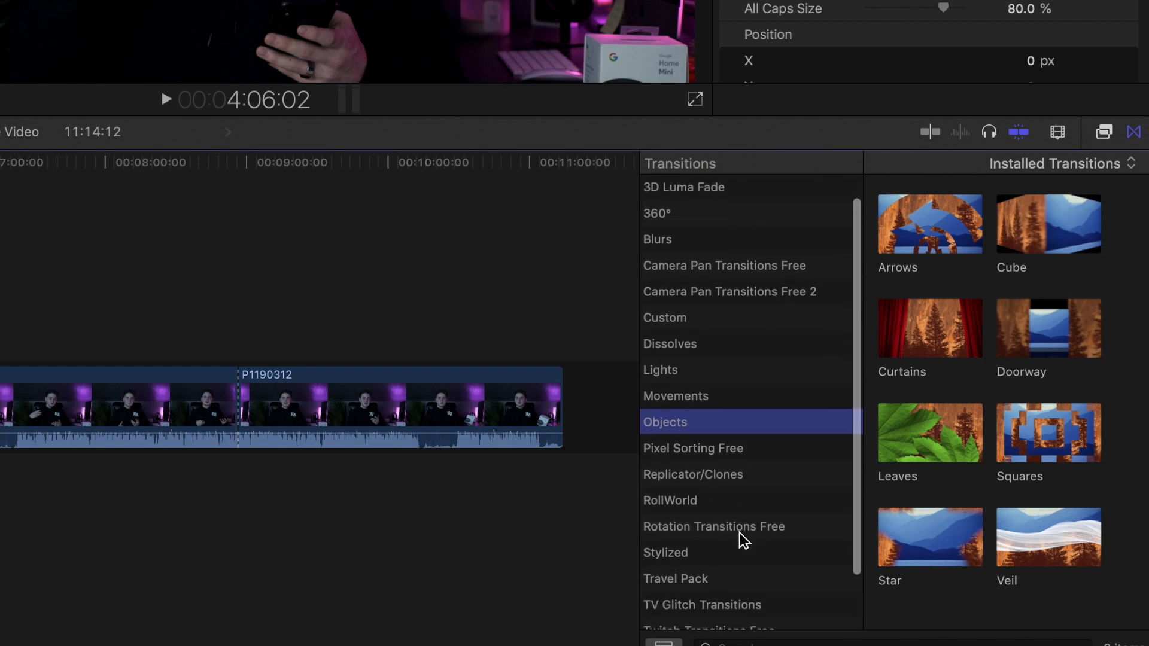
Try to apply the TV Glitch Zoom In Flicker transition to the first P1190312 clip.
{"action": "left_click", "coordinate": [739, 575]}
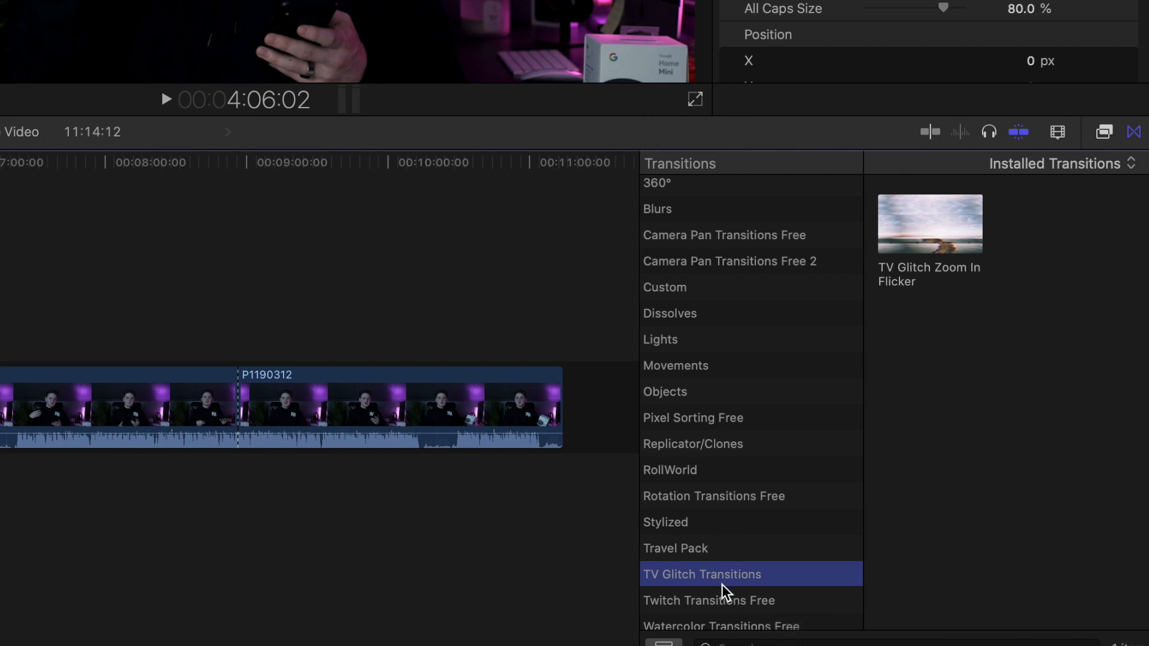
{"action": "left_click", "coordinate": [933, 231]}
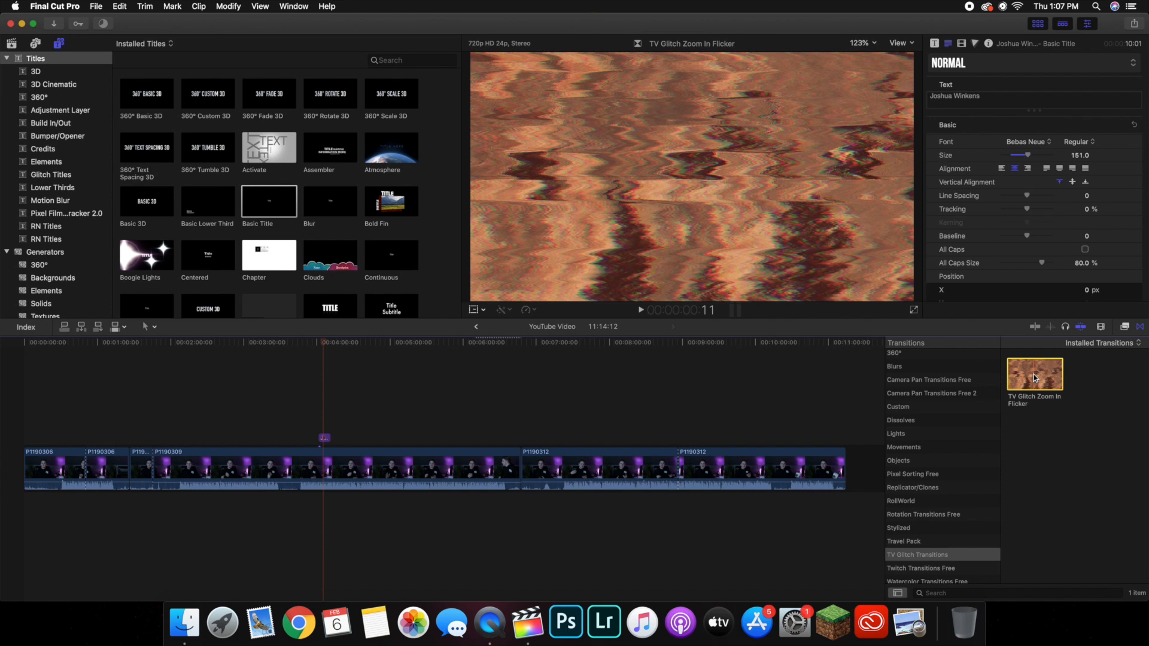
{"action": "left_click_drag", "start_coordinate": [1035, 377], "coordinate": [551, 479]}
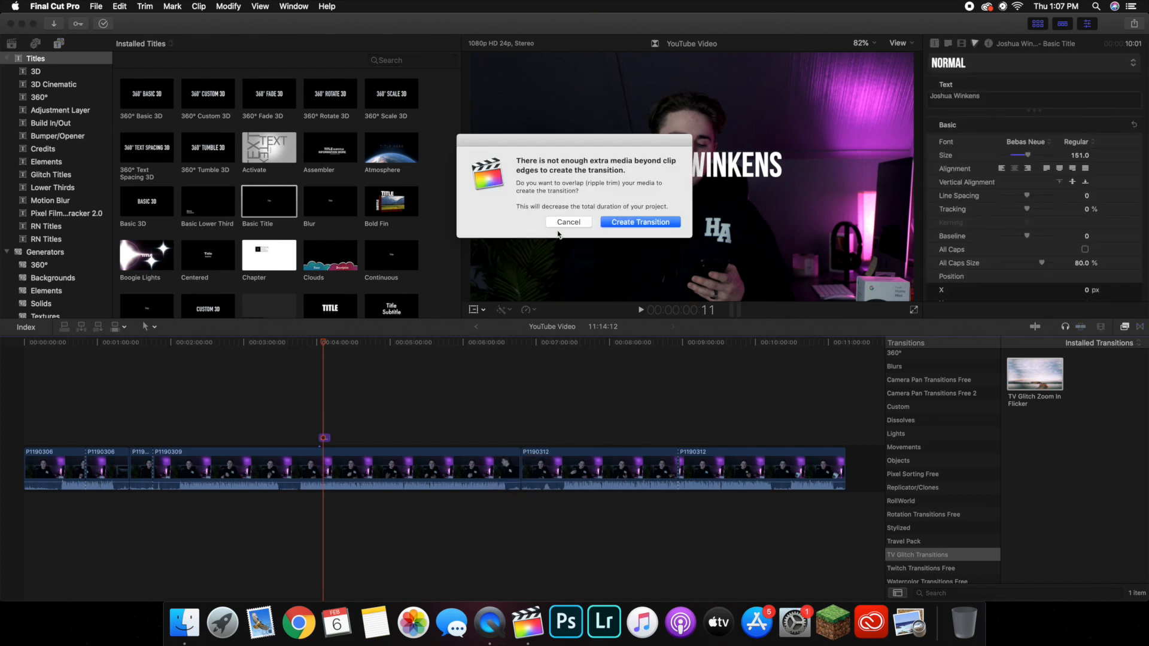
{"action": "left_click", "coordinate": [566, 223]}
{"action": "left_click", "coordinate": [410, 428]}
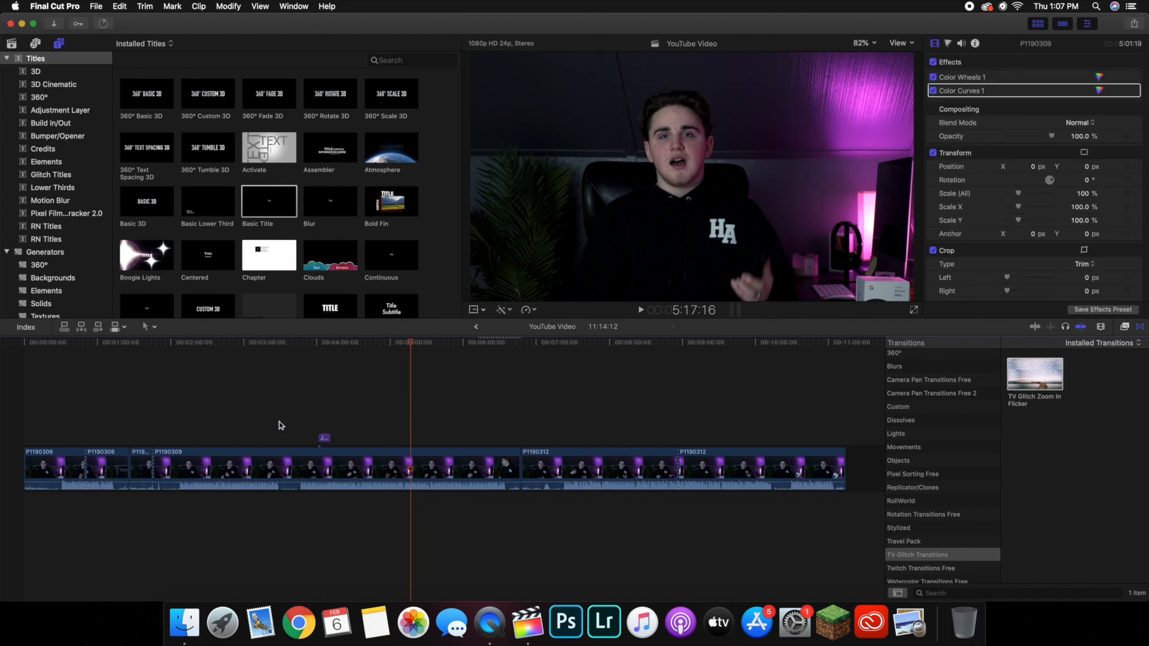
{"action": "left_click", "coordinate": [477, 423]}
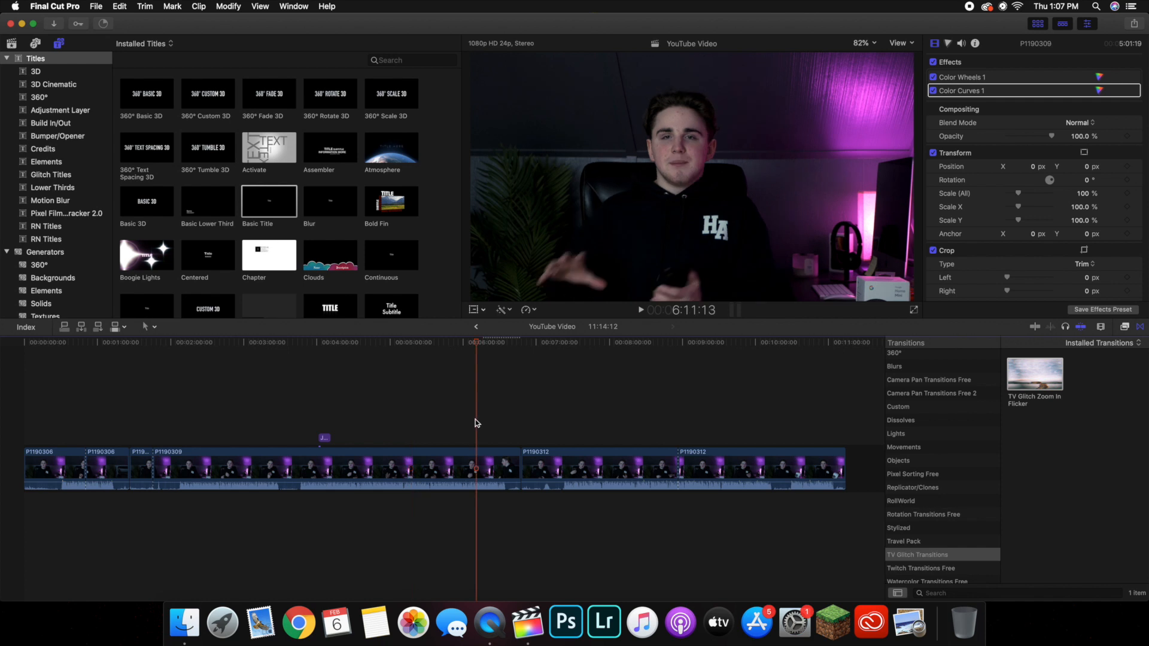
{"action": "left_click", "coordinate": [362, 435]}
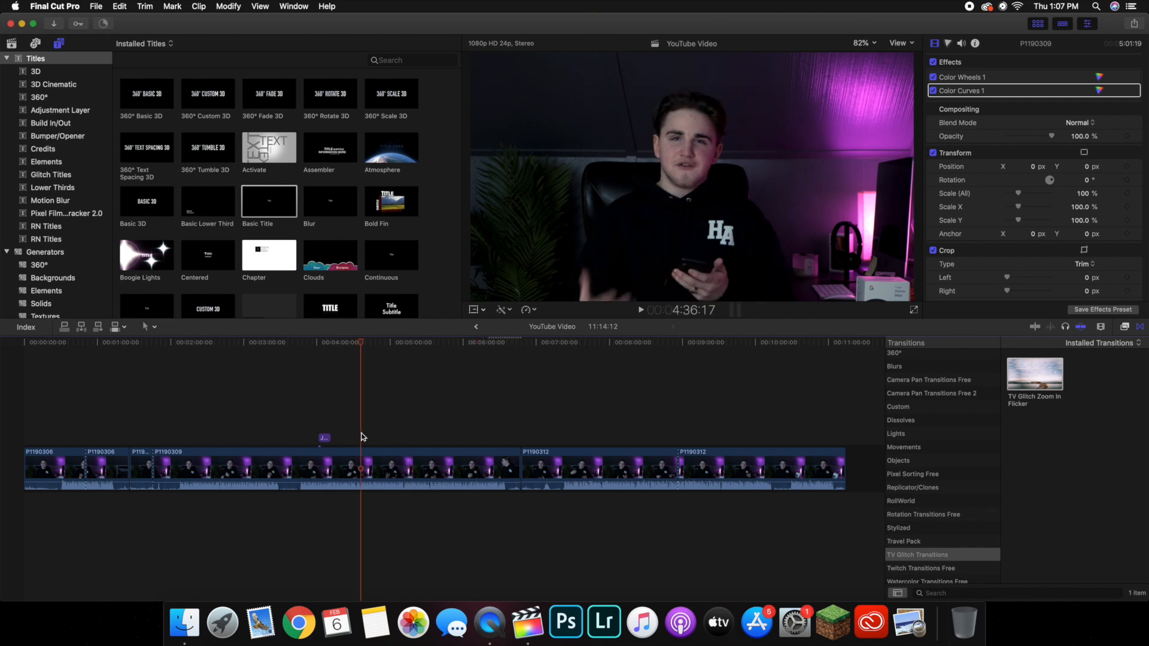
Cut the P1190309 clip at about 4:36 and 5:10 and delete the section between the cuts.
{"action": "key", "text": "super+b"}
{"action": "left_click", "coordinate": [401, 439]}
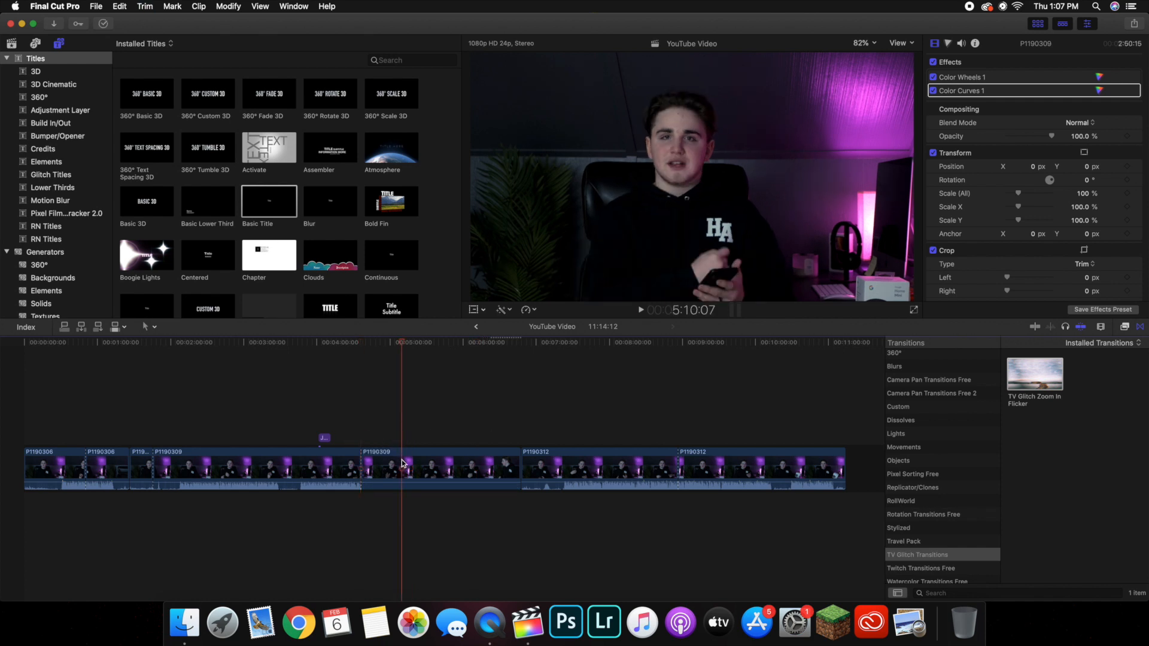
{"action": "left_click", "coordinate": [403, 463]}
{"action": "key", "text": "super+b"}
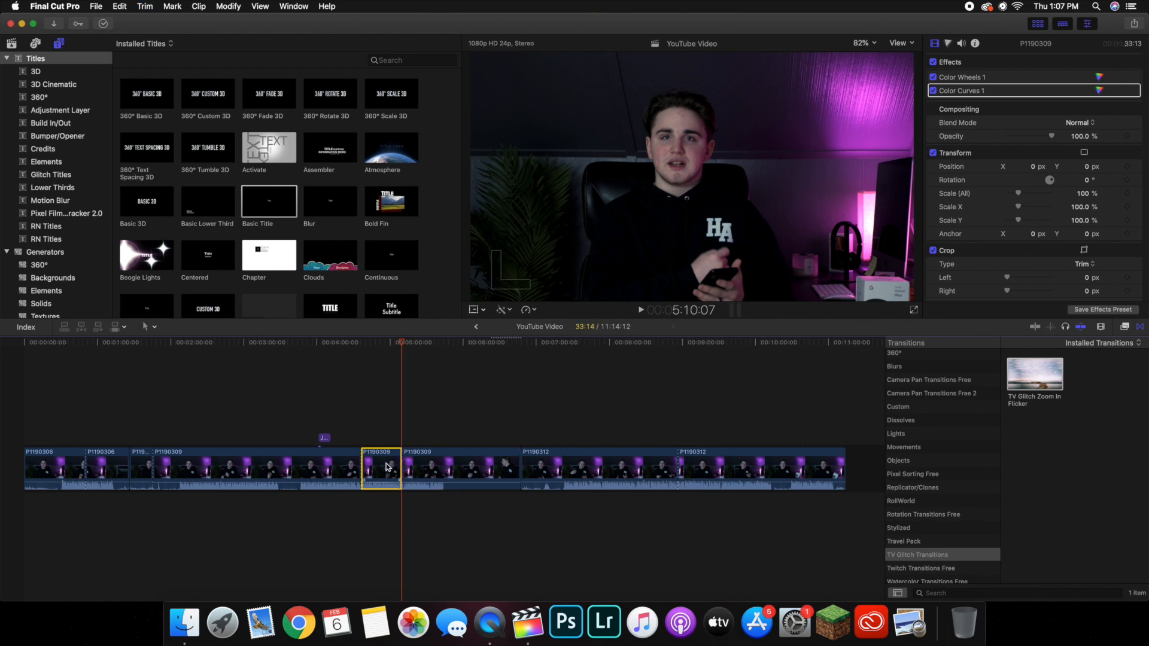
{"action": "key", "text": "shift+super+a"}
{"action": "left_click", "coordinate": [386, 472]}
{"action": "key", "text": "Delete"}
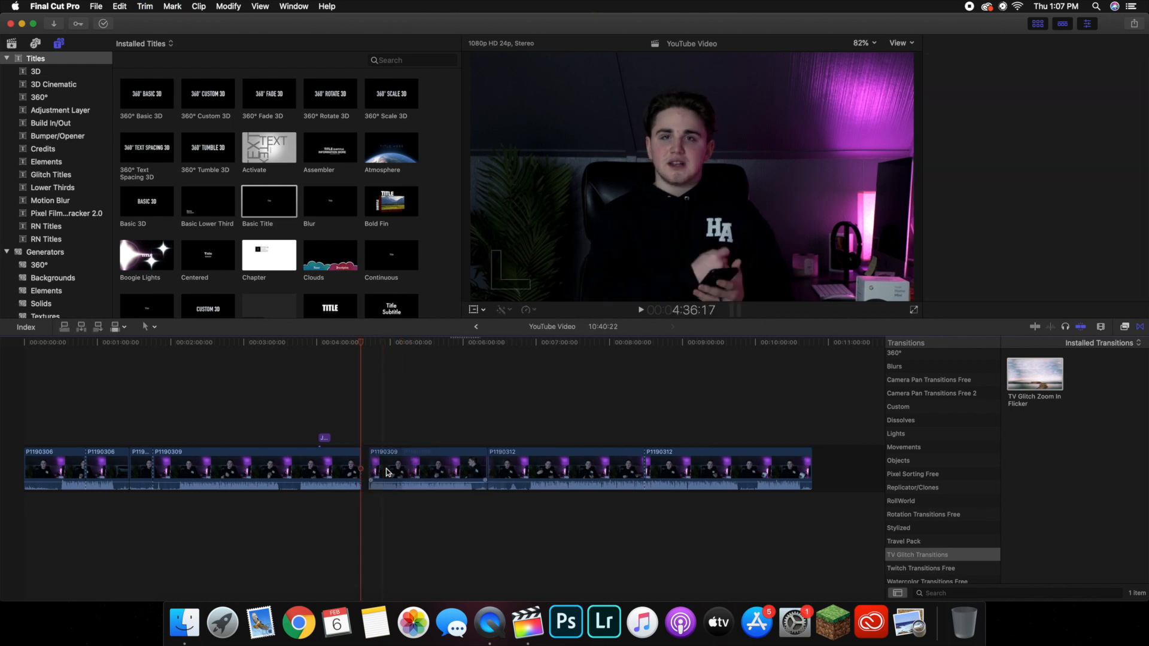
Apply the TV Glitch Zoom In Flicker transition at the P1190309 cut near 4:36 and play through it.
{"action": "left_click_drag", "start_coordinate": [1025, 398], "coordinate": [364, 472]}
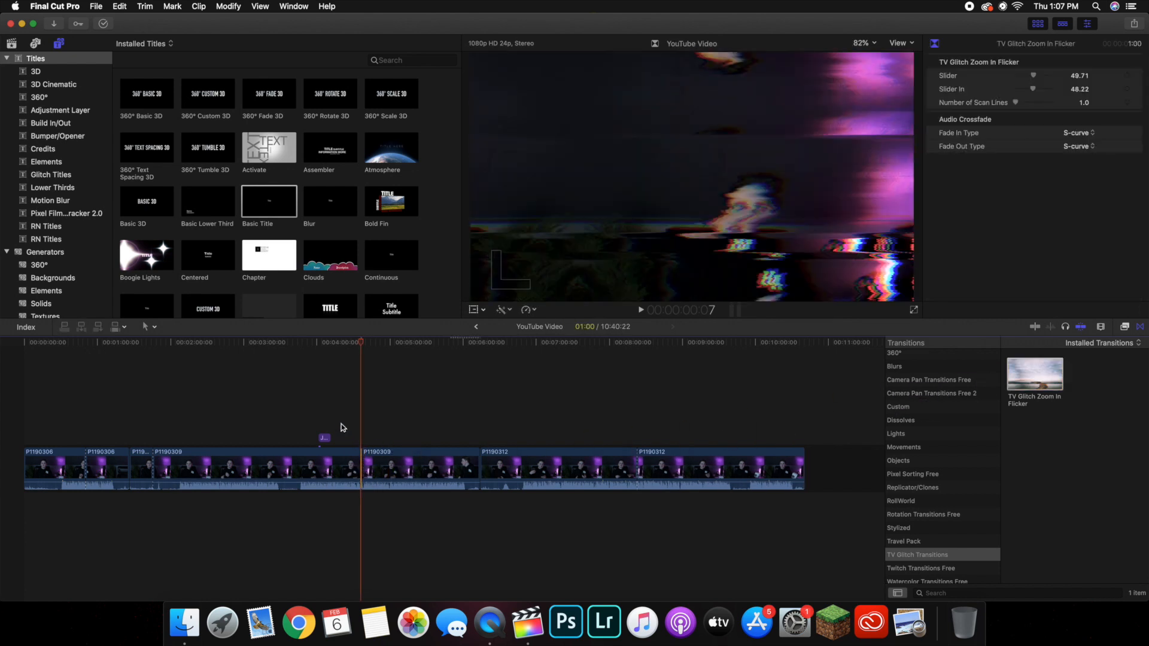
{"action": "left_click", "coordinate": [343, 427]}
{"action": "left_click", "coordinate": [353, 428]}
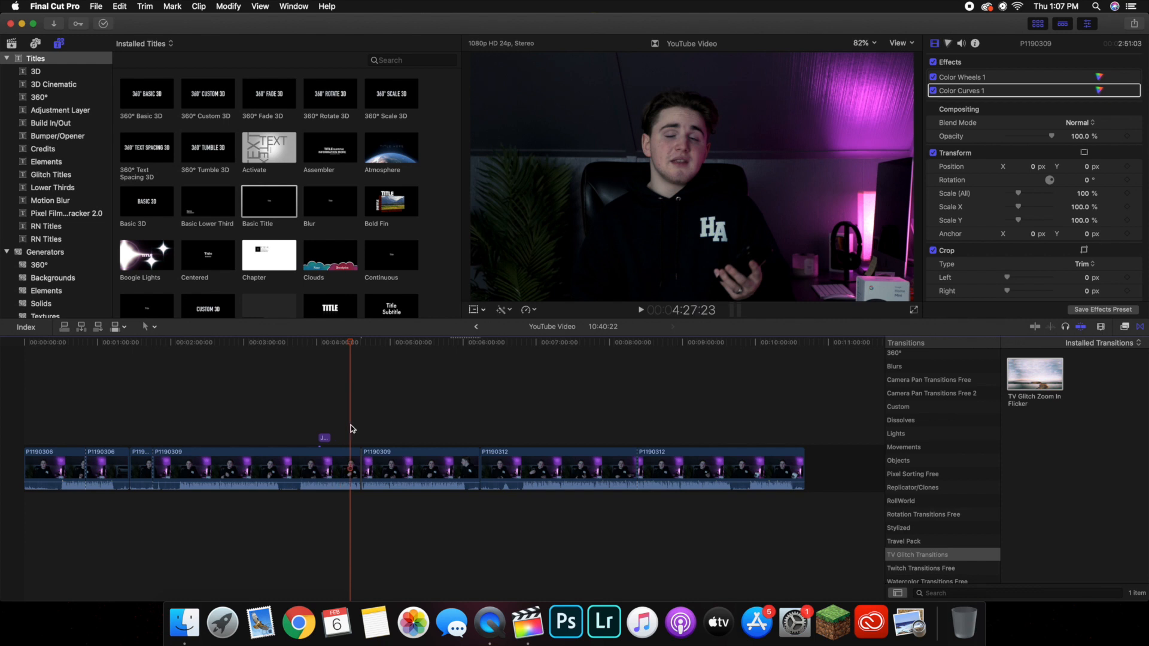
{"action": "key", "text": "space"}
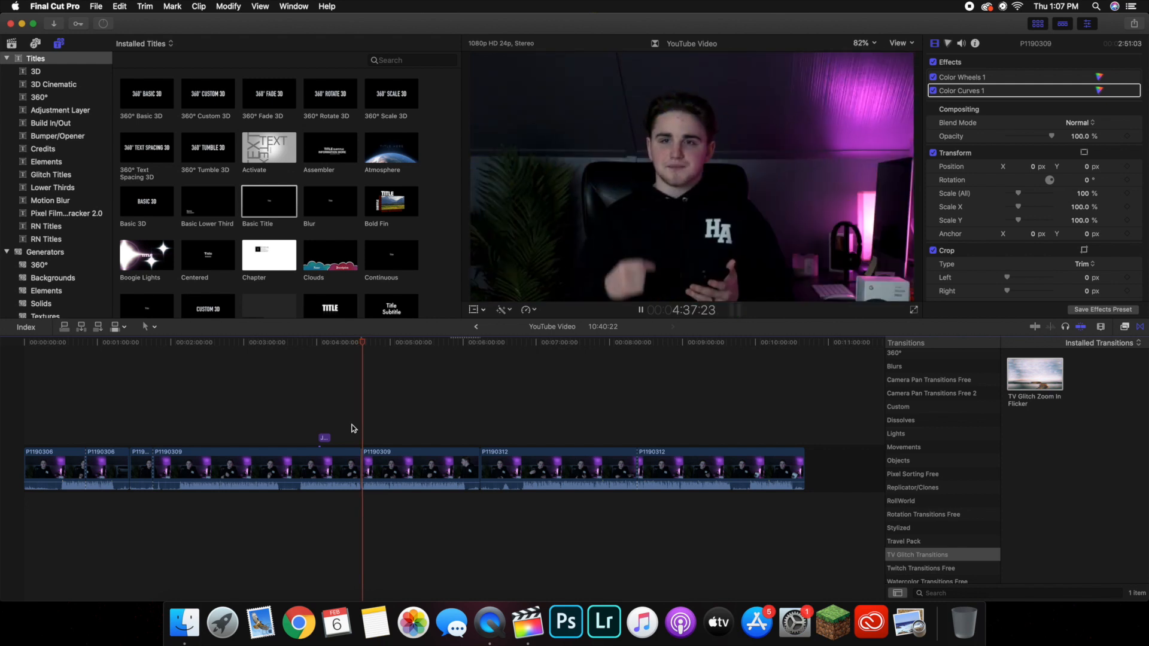
{"action": "key", "text": "space"}
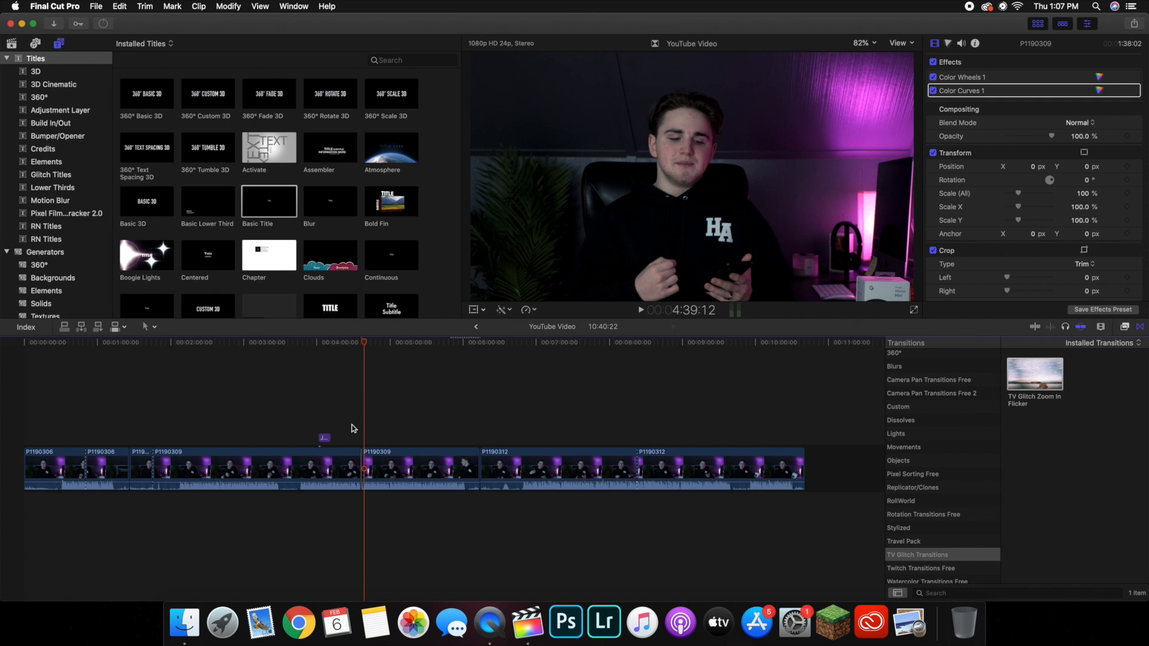
Look through the transition categories, including Camera Pan Transitions Free, Lights and Custom.
{"action": "left_click", "coordinate": [415, 426]}
{"action": "left_click", "coordinate": [897, 420]}
{"action": "left_click", "coordinate": [901, 407]}
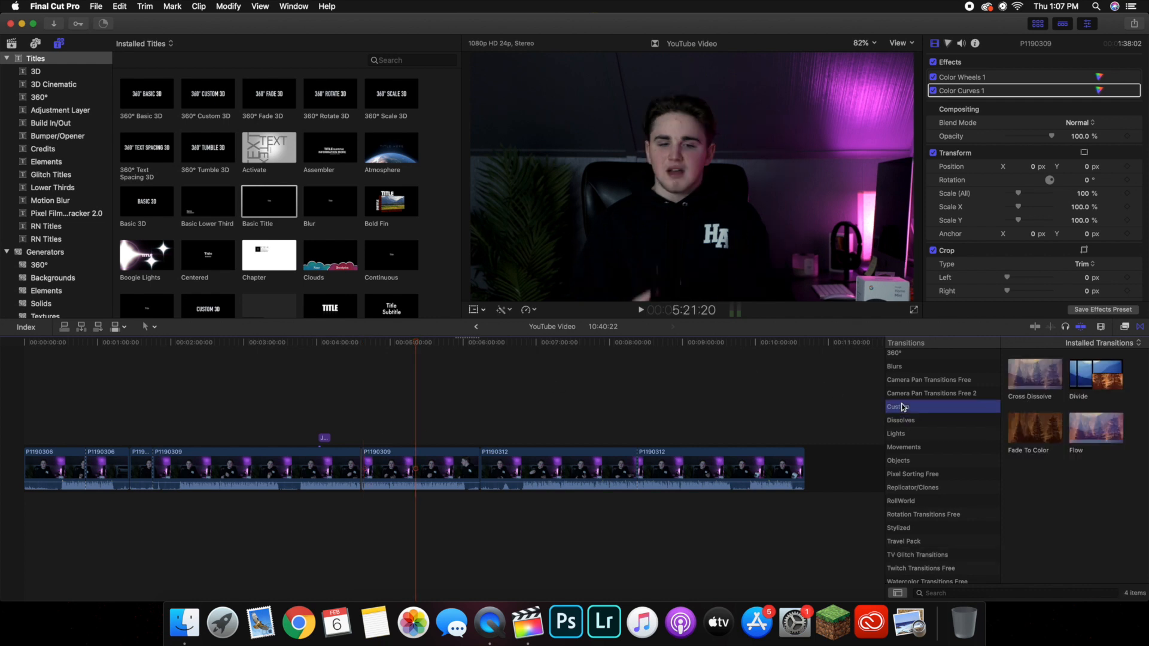
{"action": "left_click", "coordinate": [898, 381]}
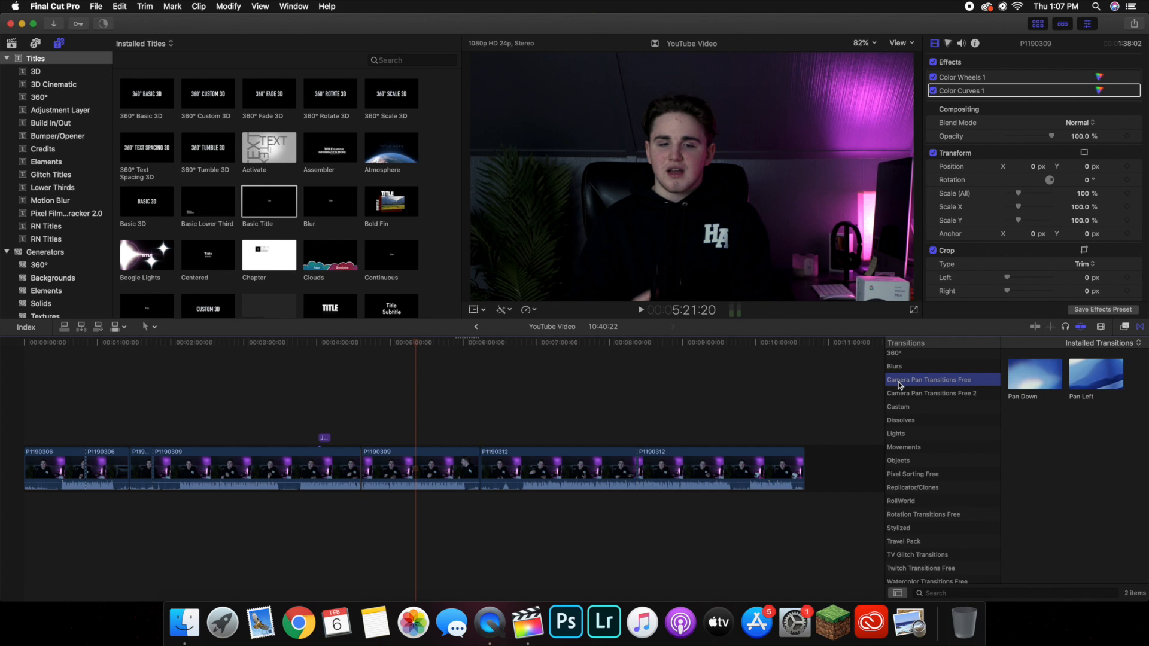
{"action": "left_click", "coordinate": [903, 395]}
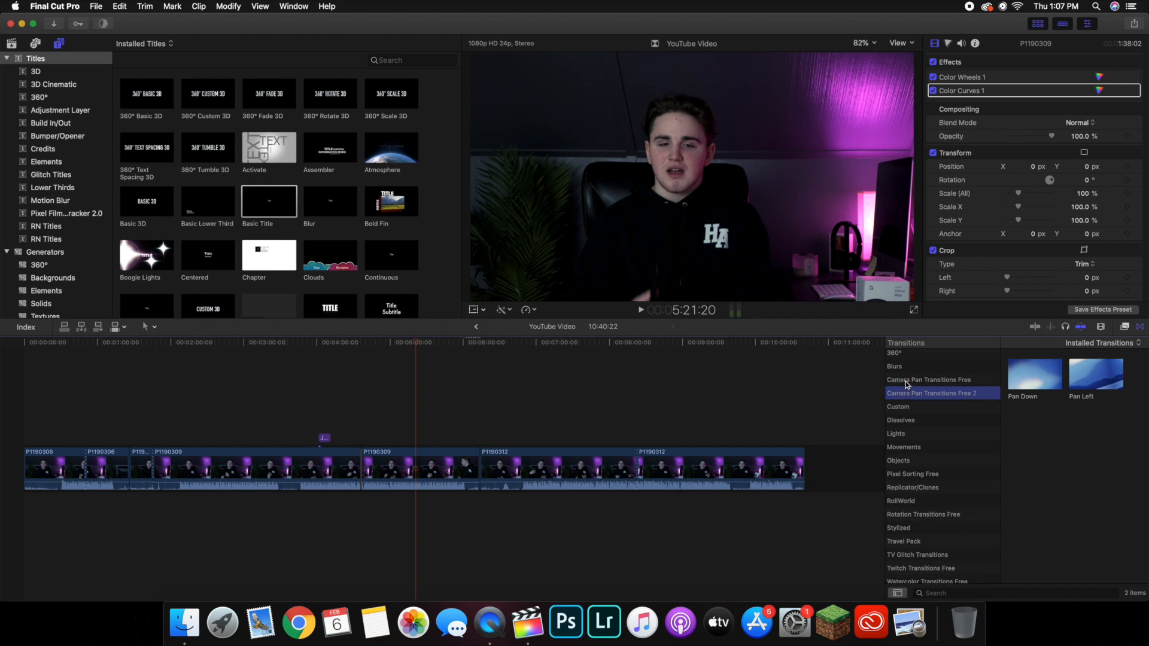
{"action": "left_click", "coordinate": [907, 383]}
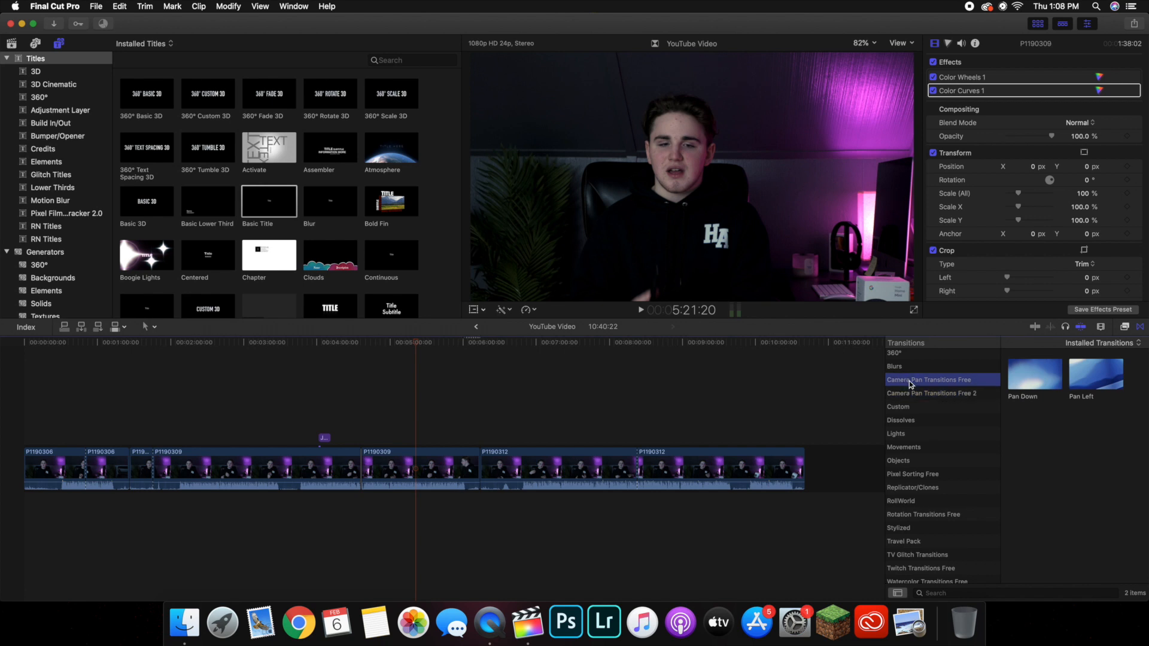
{"action": "left_click", "coordinate": [949, 422]}
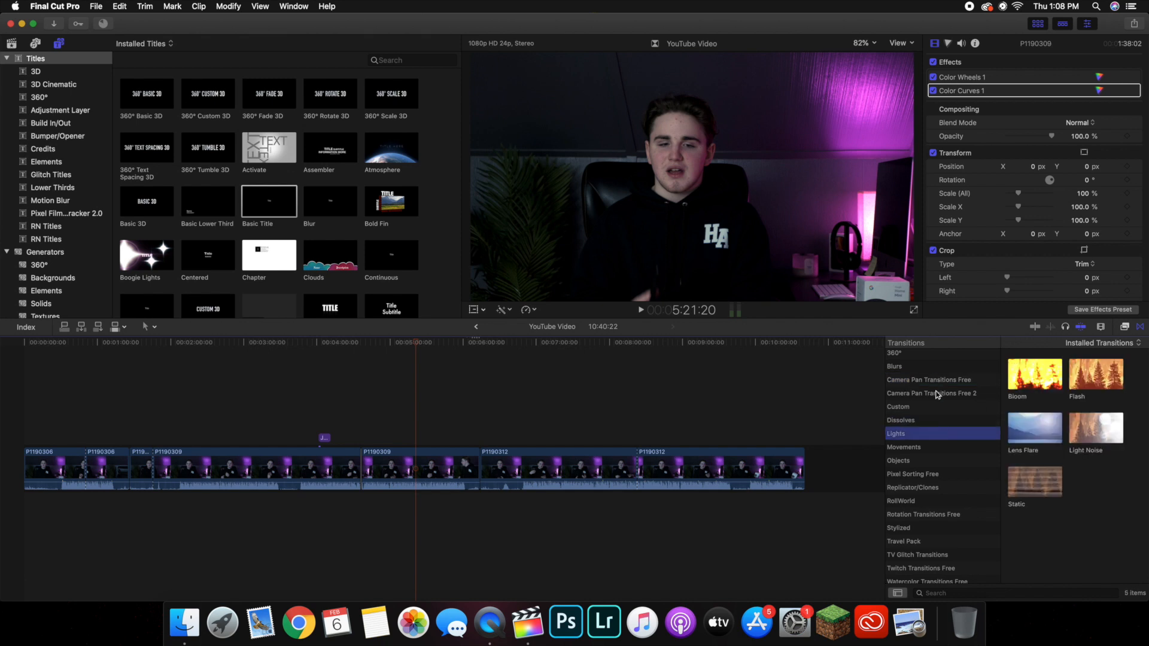
{"action": "left_click", "coordinate": [934, 407]}
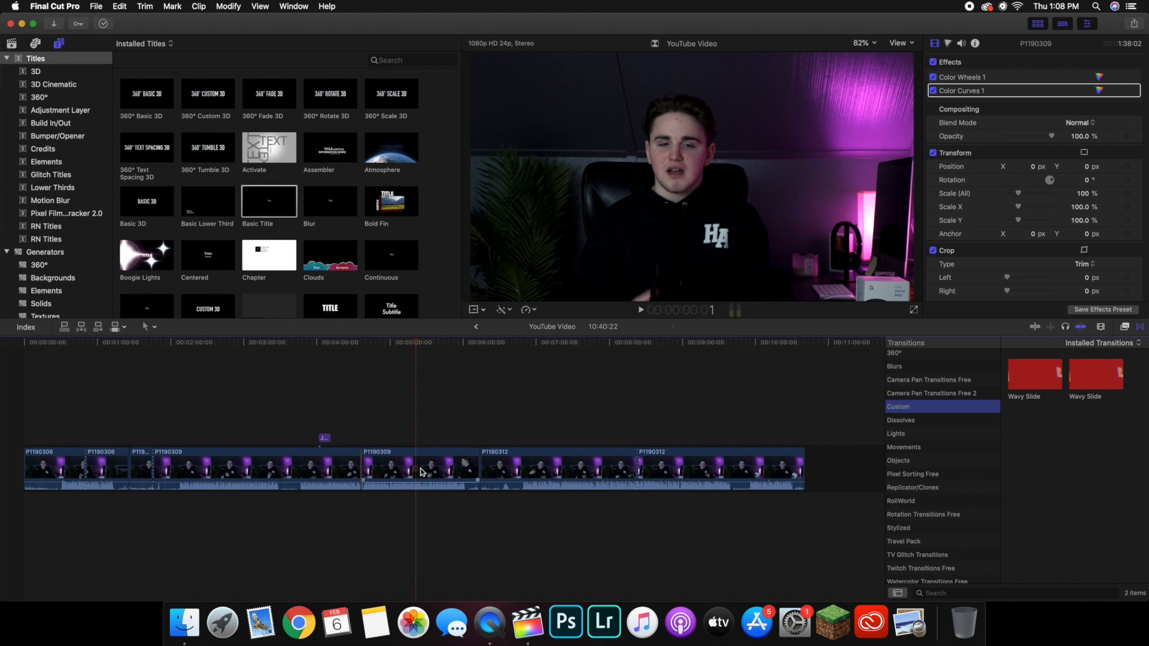
Switch the browser to the library's media, open the effects library and look through its categories, including Color Presets and Keying.
{"action": "left_click", "coordinate": [12, 43]}
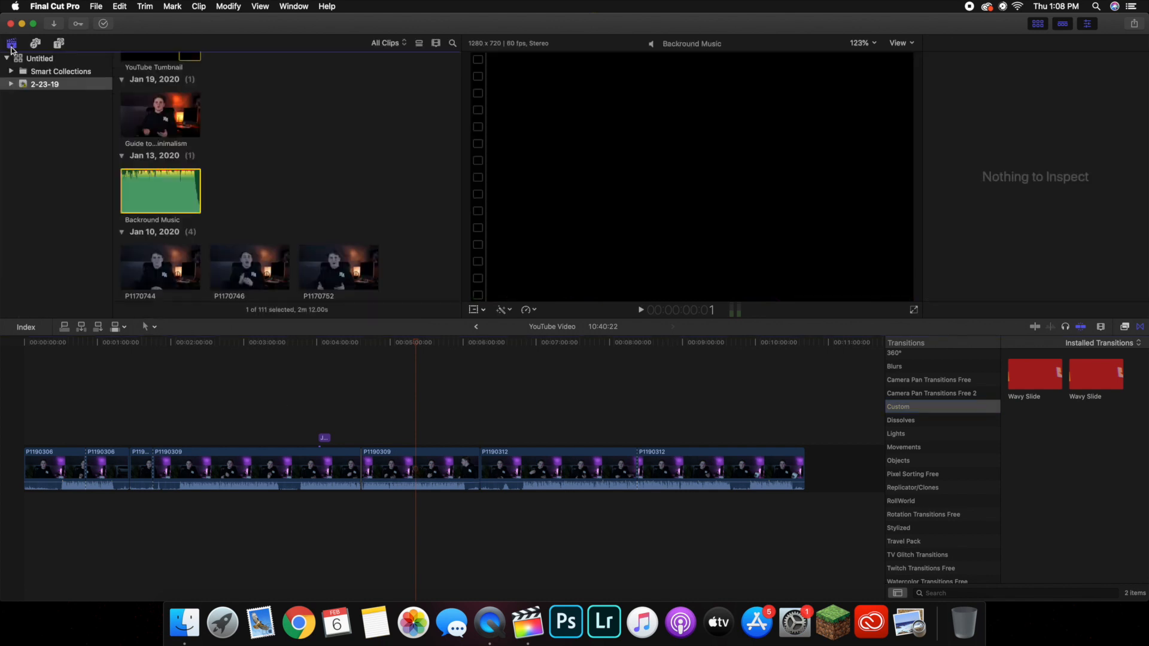
{"action": "left_click", "coordinate": [252, 392]}
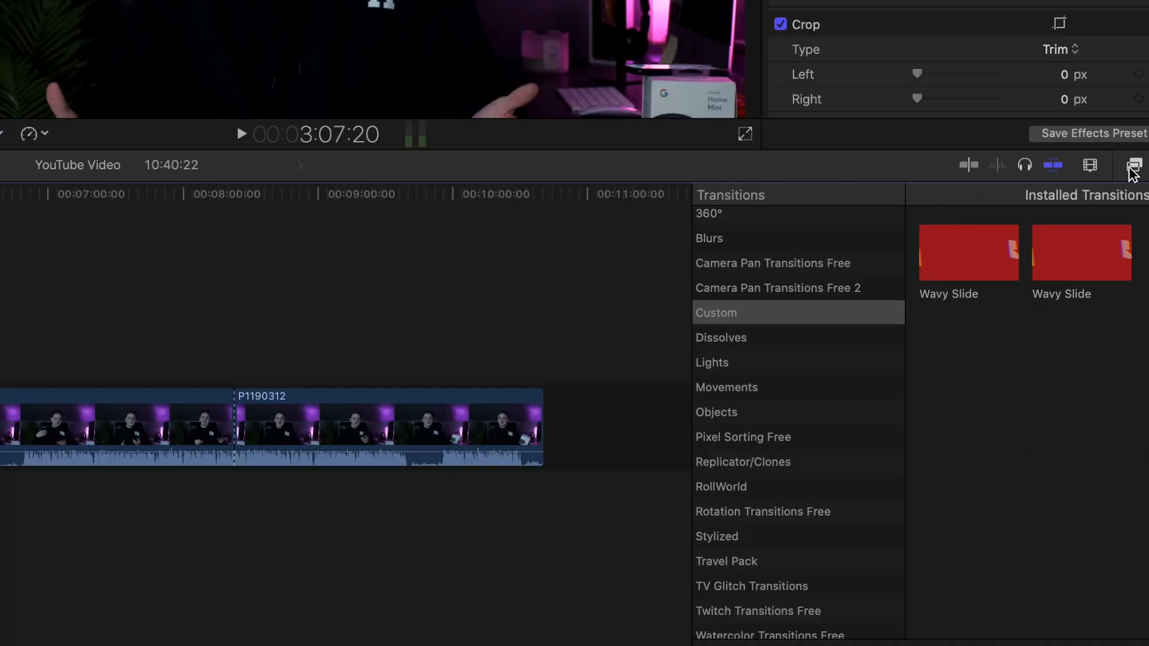
{"action": "left_click", "coordinate": [1124, 326]}
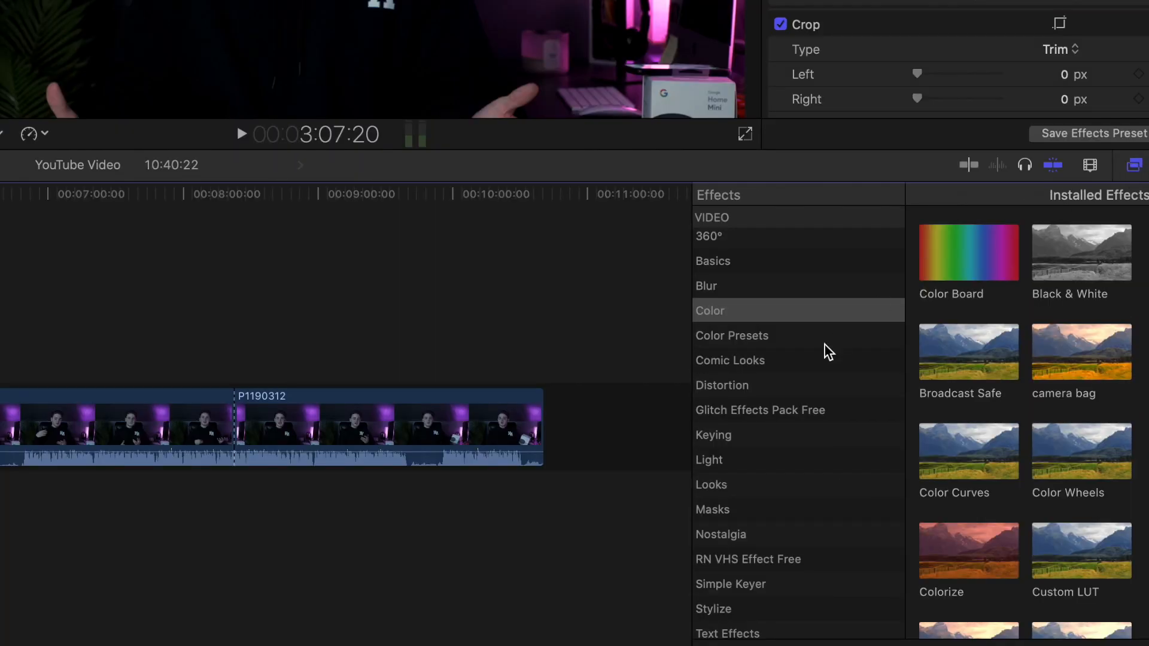
{"action": "left_click", "coordinate": [814, 358]}
{"action": "left_click", "coordinate": [769, 310]}
{"action": "left_click", "coordinate": [769, 261]}
{"action": "left_click", "coordinate": [766, 333]}
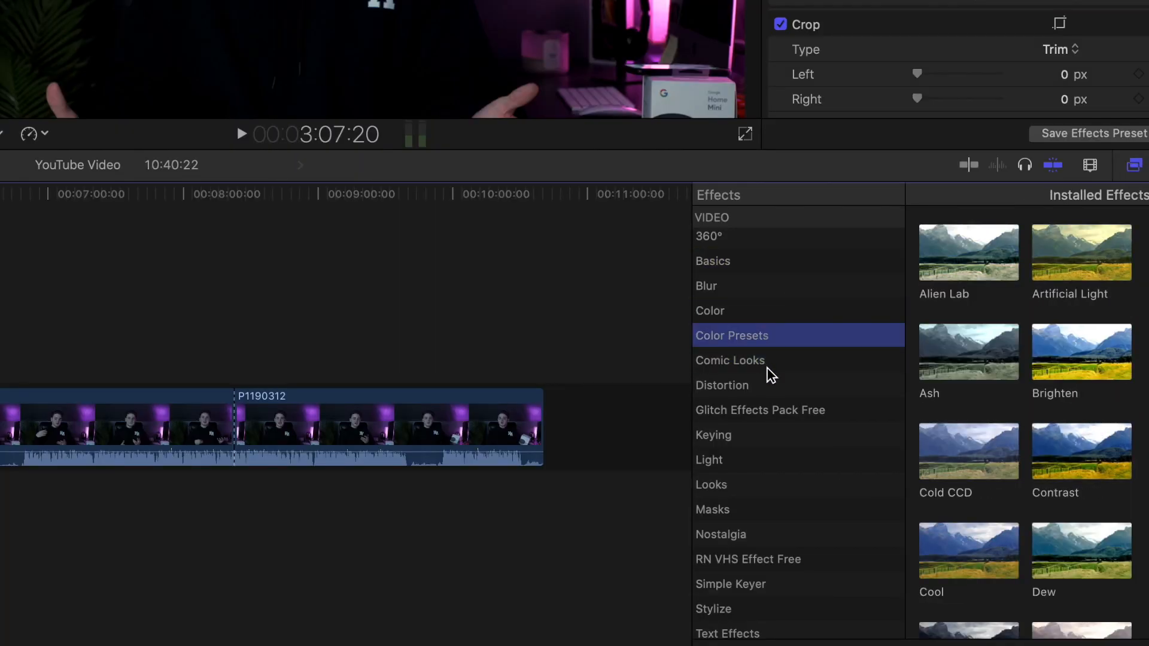
{"action": "left_click", "coordinate": [768, 370]}
{"action": "left_click", "coordinate": [761, 434]}
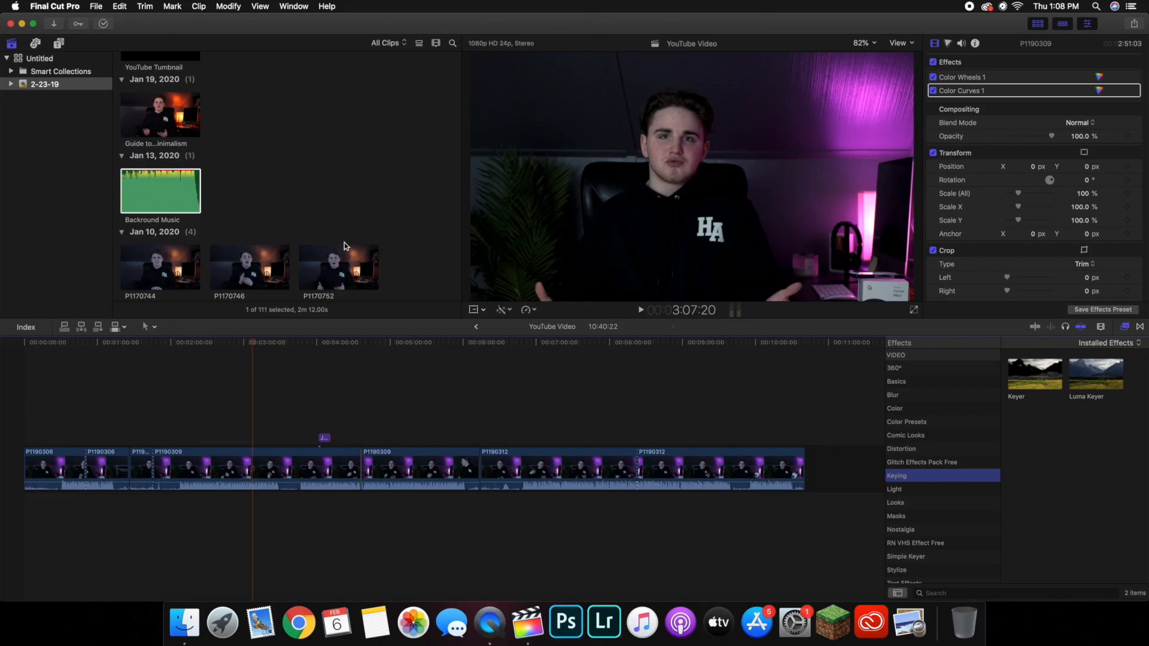
Find the green-screen TITLE 1 clip in the event and connect it above the P1190309 clip at about 2:35.
{"action": "scroll", "coordinate": [274, 164], "scroll_direction": "up", "scroll_amount": 10}
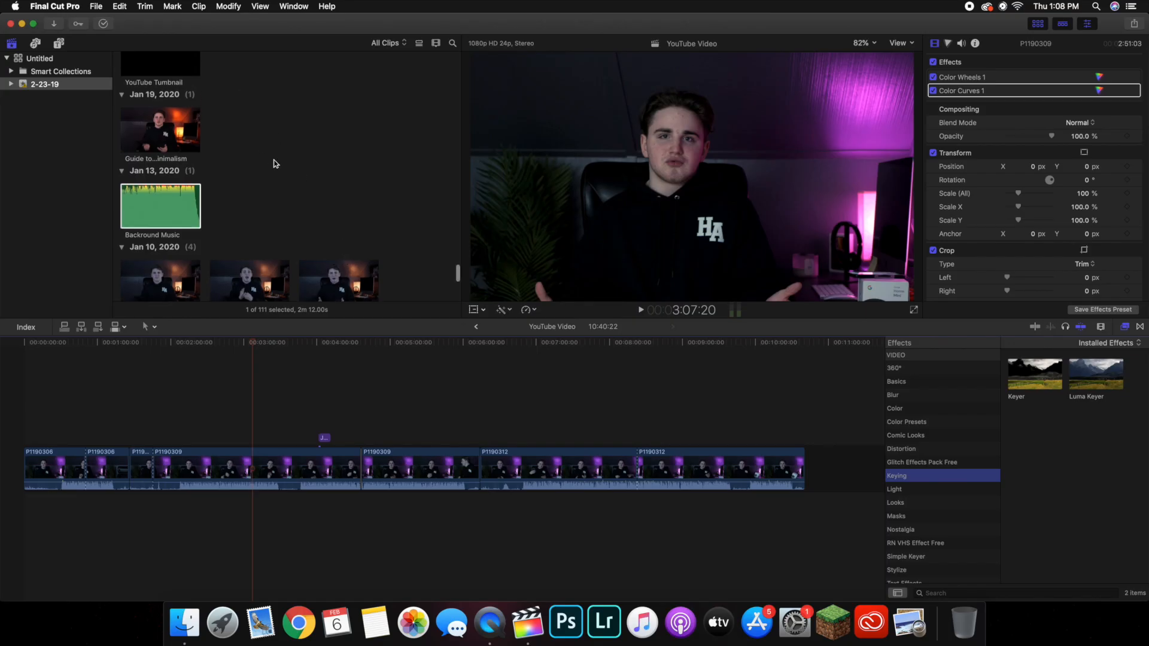
{"action": "scroll", "coordinate": [275, 163], "scroll_direction": "down", "scroll_amount": 5}
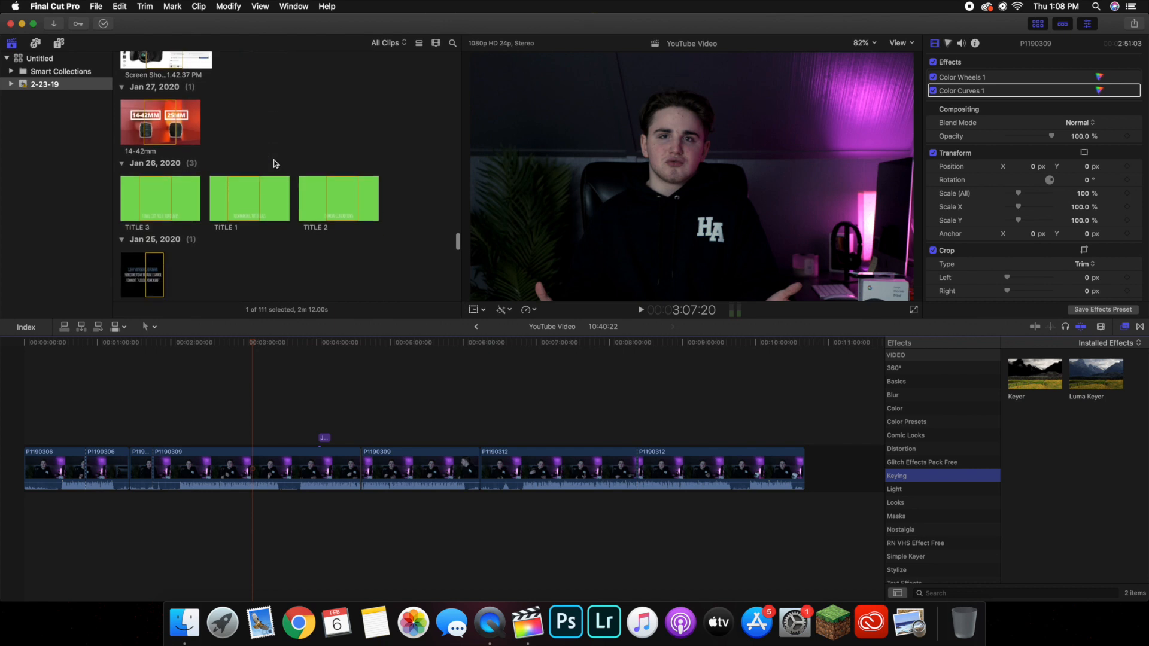
{"action": "scroll", "coordinate": [274, 164], "scroll_direction": "down", "scroll_amount": 2}
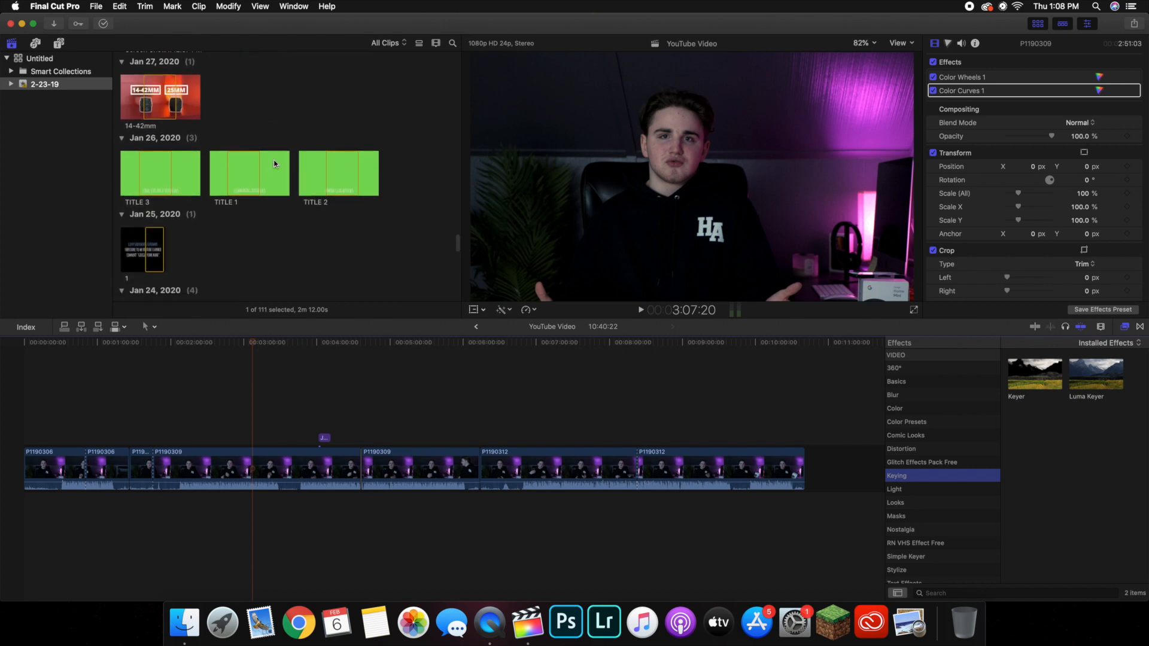
{"action": "left_click", "coordinate": [245, 172]}
{"action": "left_click_drag", "start_coordinate": [251, 174], "coordinate": [215, 417]}
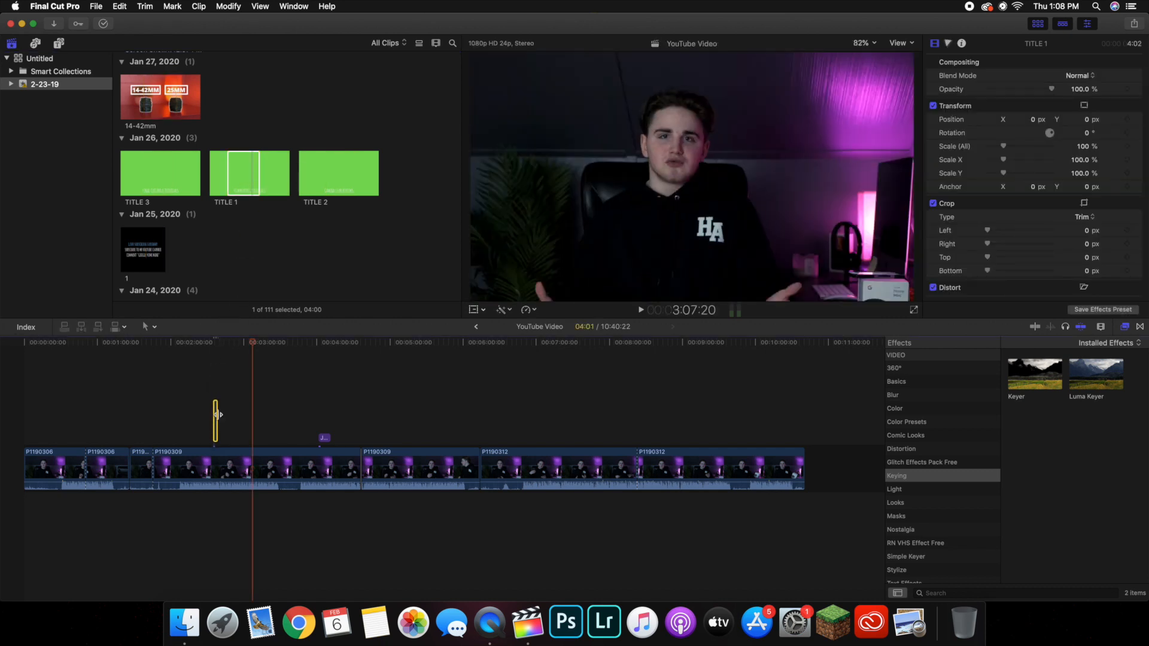
Lengthen the TITLE 1 clip to about 17 seconds and play the timeline from just before it.
{"action": "key", "text": "super+equal"}
{"action": "key", "text": "super+equal"}
{"action": "key", "text": "super+equal"}
{"action": "scroll", "coordinate": [219, 418], "scroll_direction": "left", "scroll_amount": 8}
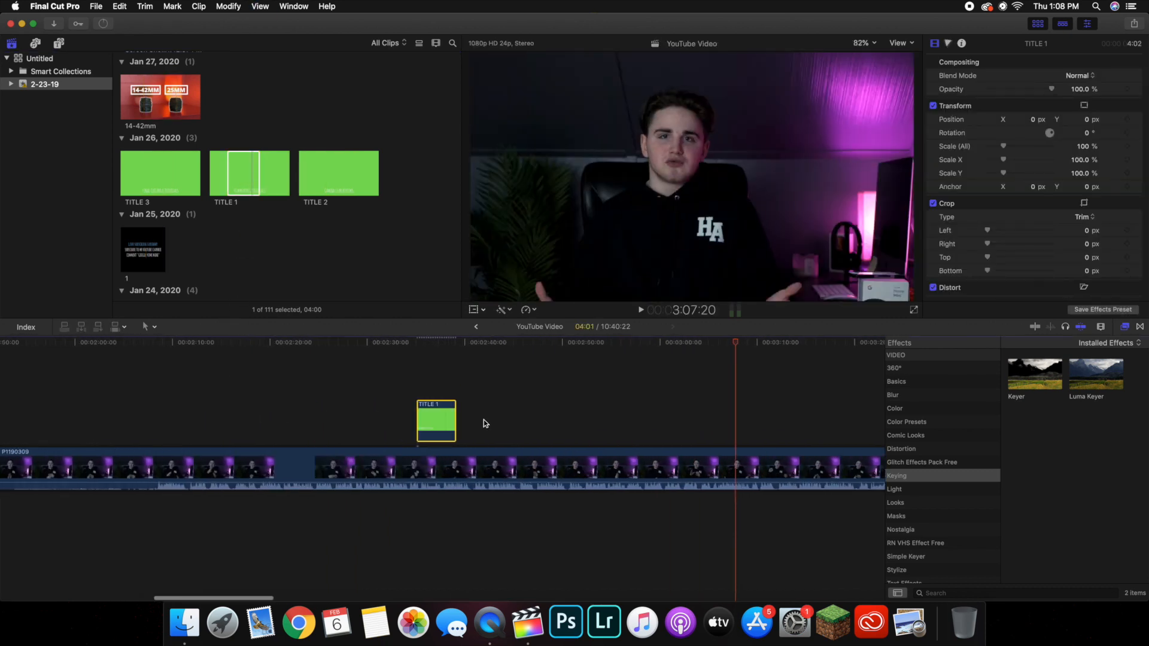
{"action": "left_click_drag", "start_coordinate": [460, 420], "coordinate": [575, 420]}
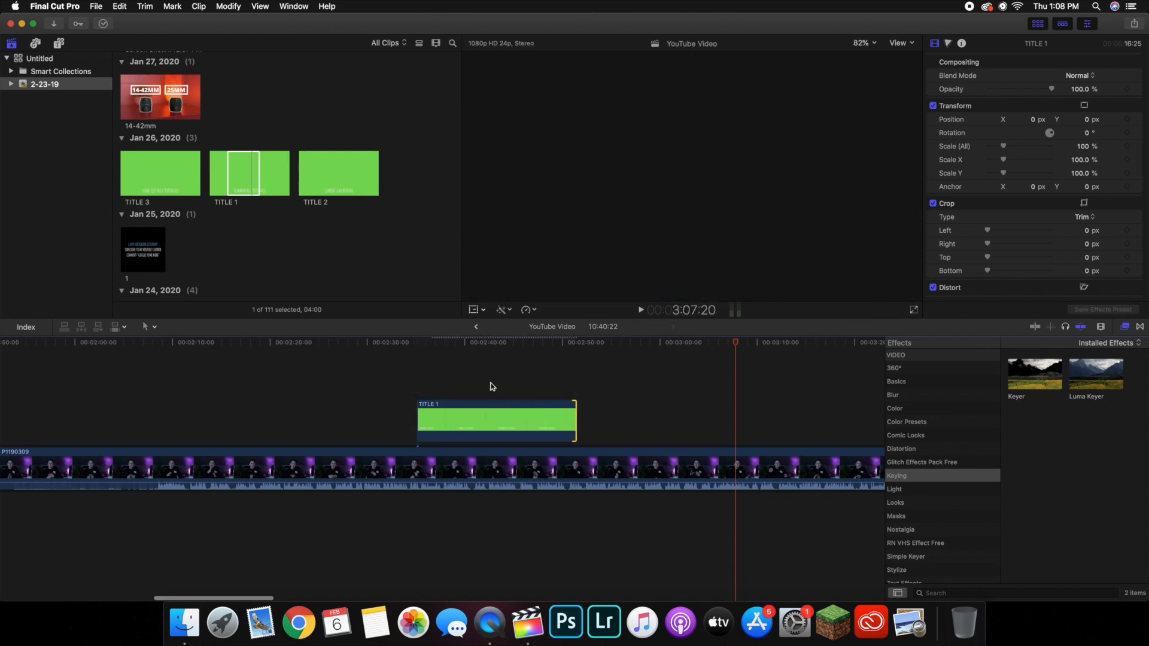
{"action": "left_click", "coordinate": [490, 384]}
{"action": "left_click", "coordinate": [401, 385]}
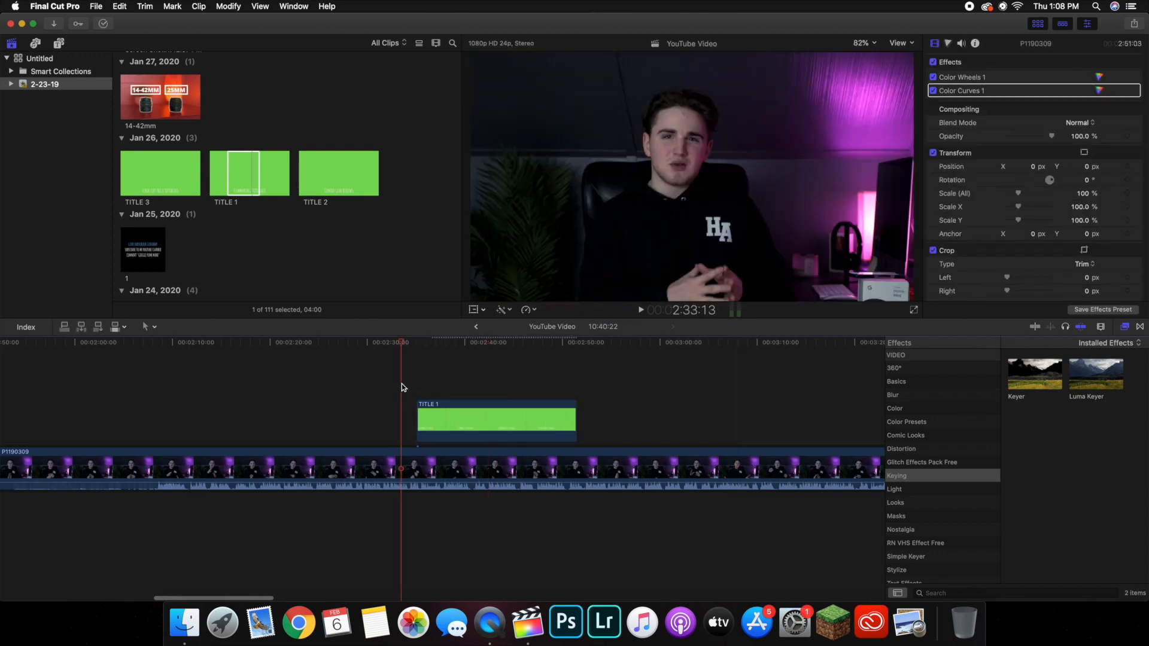
{"action": "key", "text": "space"}
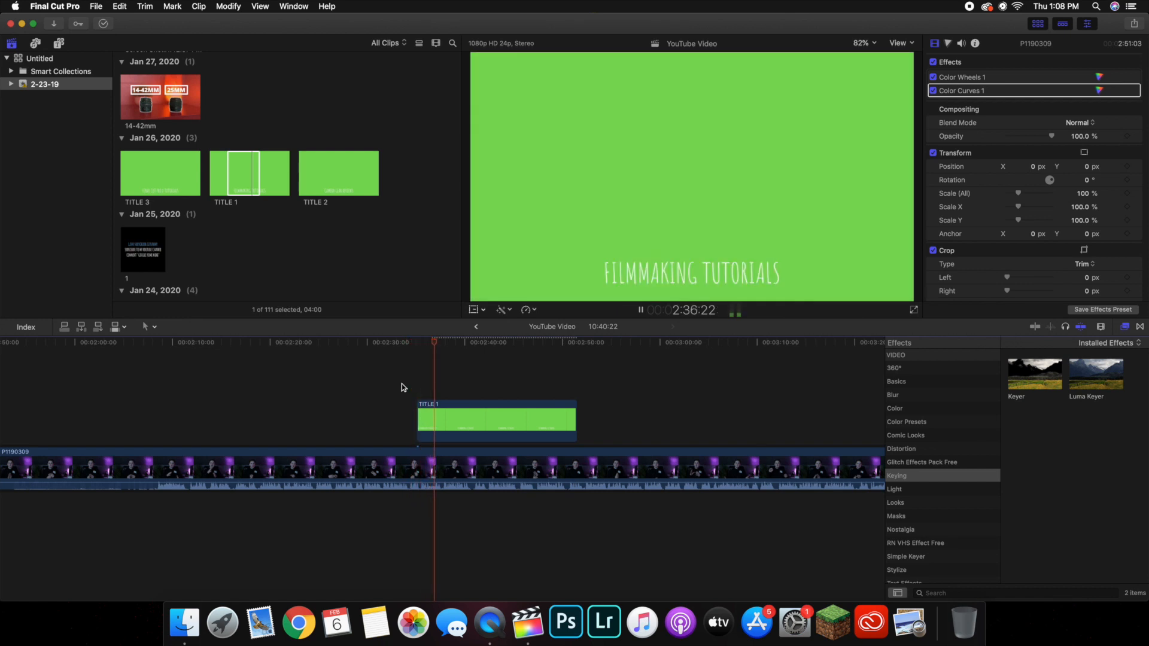
{"action": "key", "text": "space"}
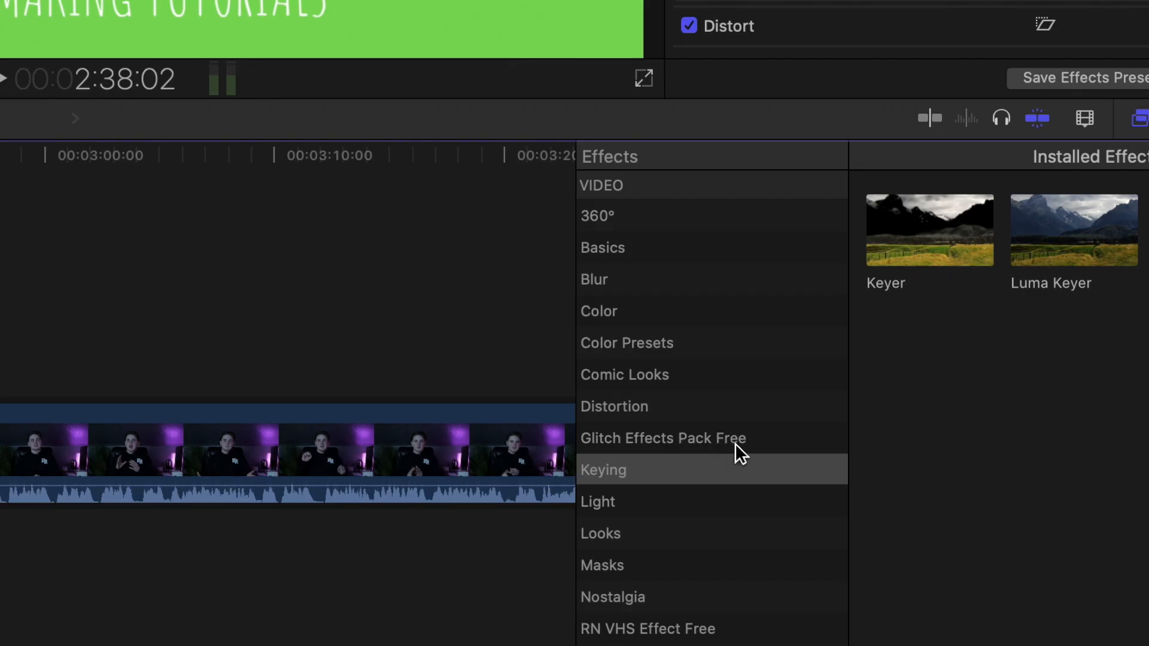
Apply the Keyer effect from the Keying category to the TITLE 1 clip and play back the keyed title.
{"action": "scroll", "coordinate": [956, 467], "scroll_direction": "down", "scroll_amount": 2}
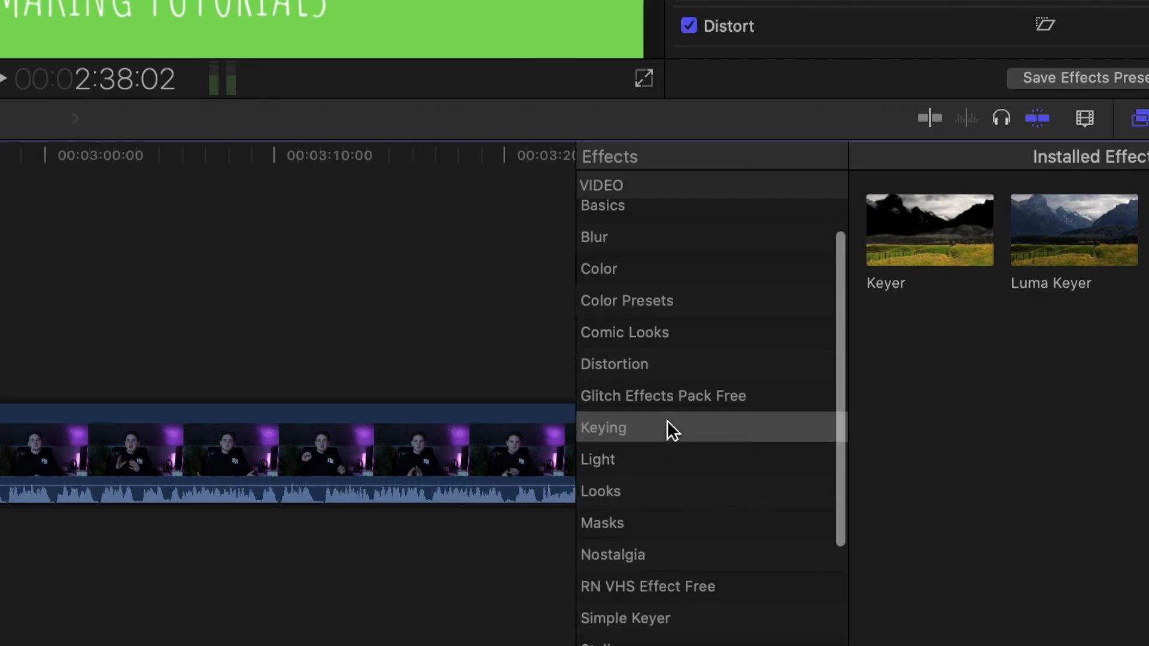
{"action": "left_click", "coordinate": [670, 426]}
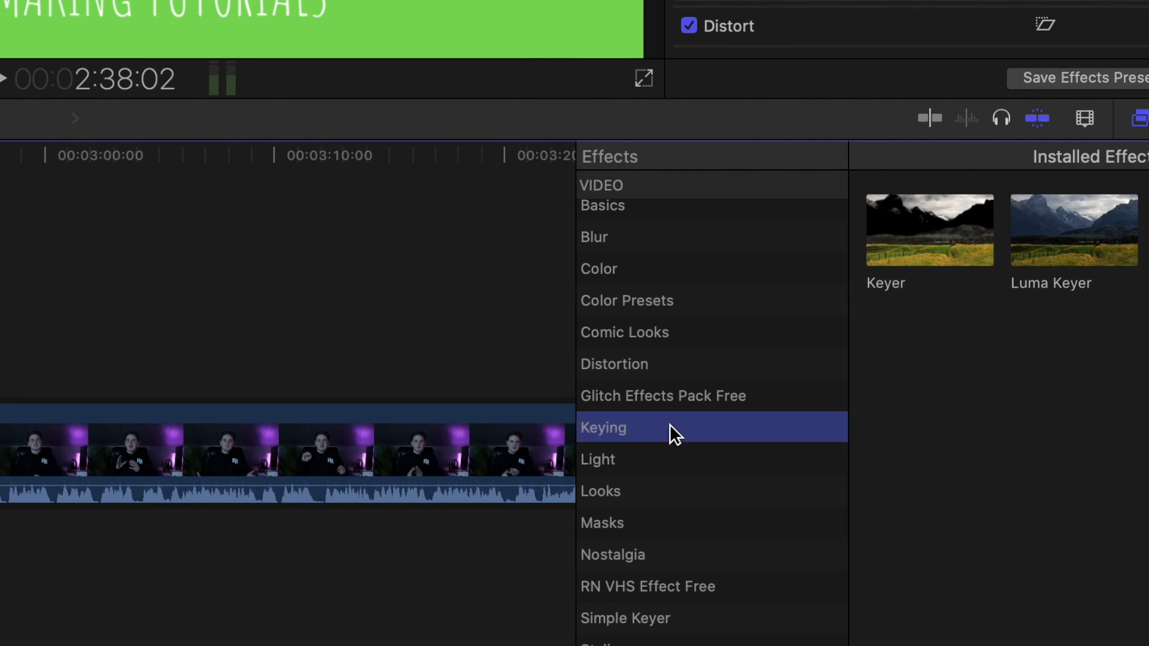
{"action": "left_click", "coordinate": [937, 225]}
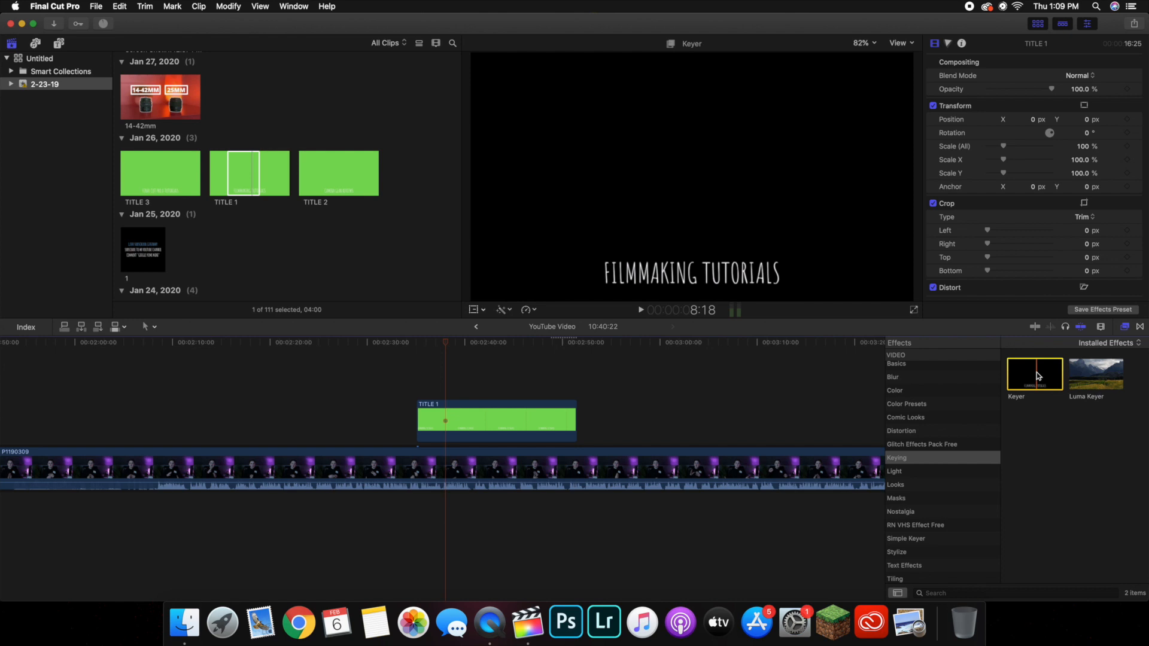
{"action": "left_click_drag", "start_coordinate": [1037, 372], "coordinate": [500, 419]}
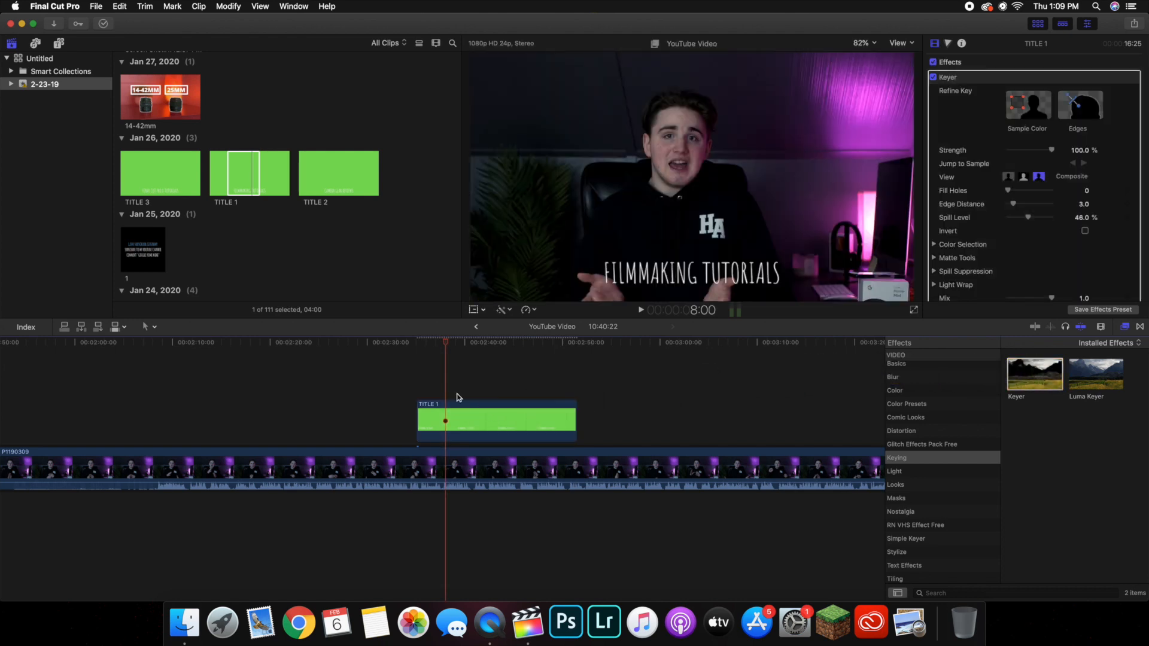
{"action": "left_click", "coordinate": [401, 380]}
{"action": "key", "text": "space"}
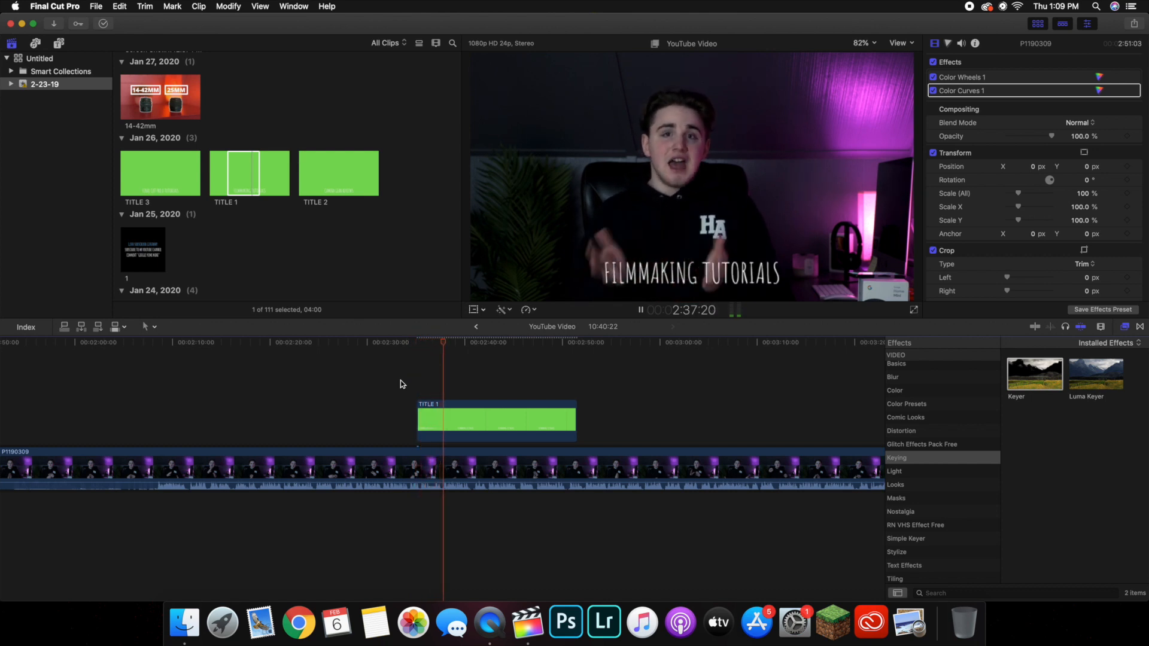
{"action": "key", "text": "space"}
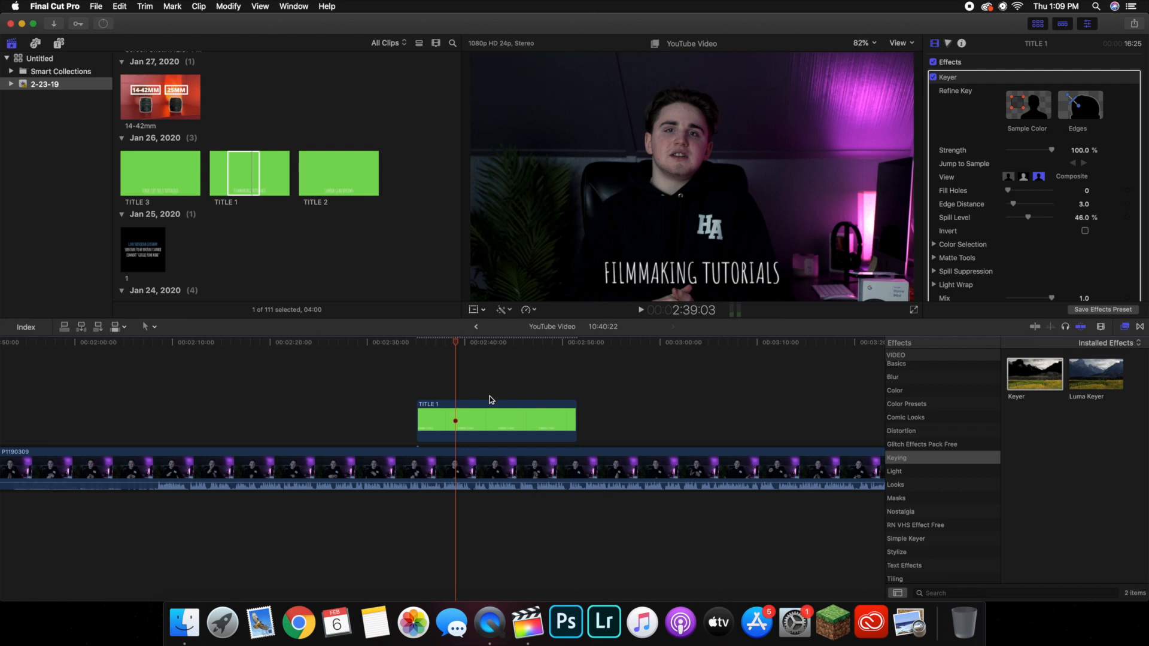
Remove the Keyer effect from the TITLE 1 clip and apply it again.
{"action": "key", "text": "Delete"}
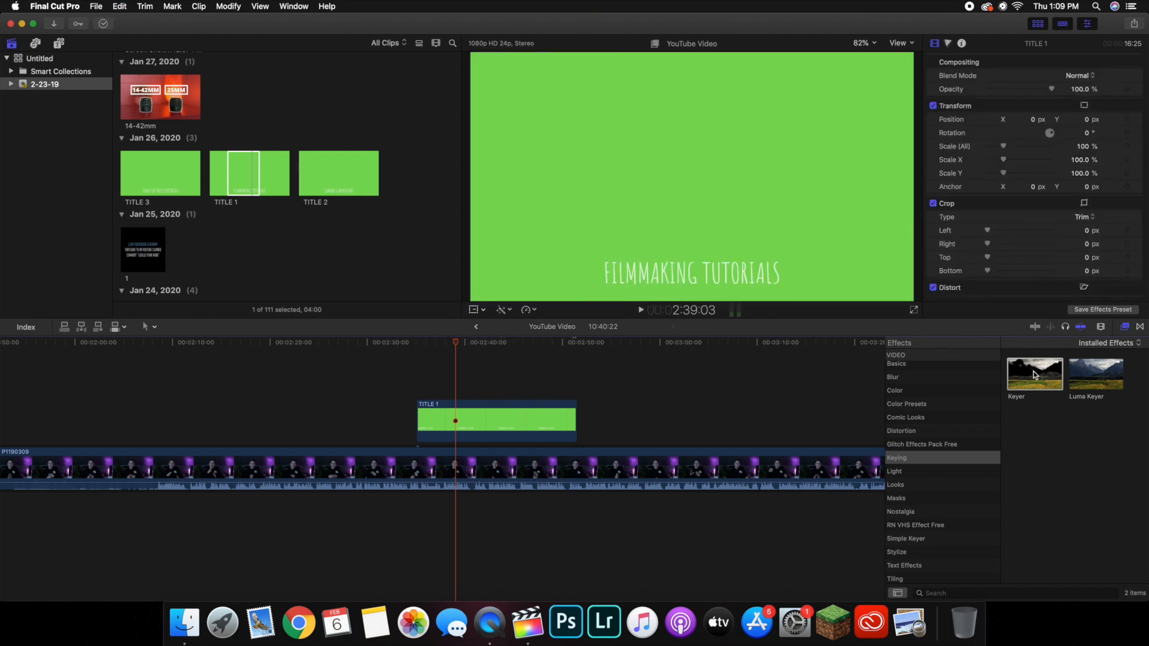
{"action": "left_click_drag", "start_coordinate": [1035, 376], "coordinate": [516, 412]}
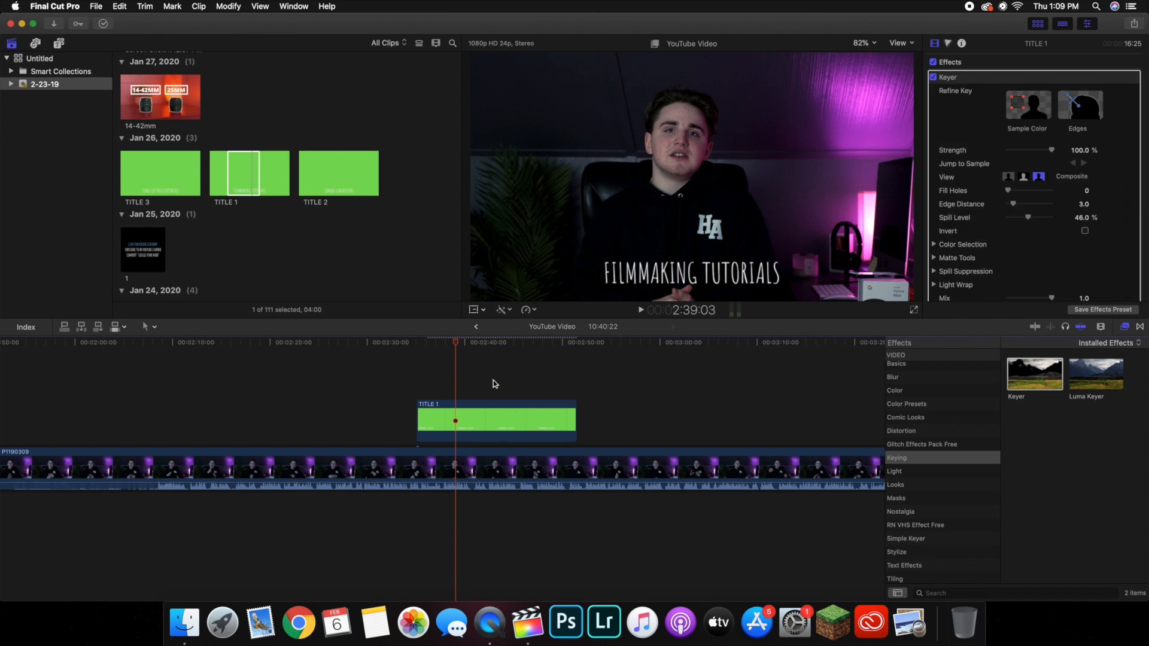
Transform the keyed TITLE 1 clip in the viewer, moving its lettering up to chest height over the speaker.
{"action": "key", "text": "space"}
{"action": "left_click", "coordinate": [494, 425]}
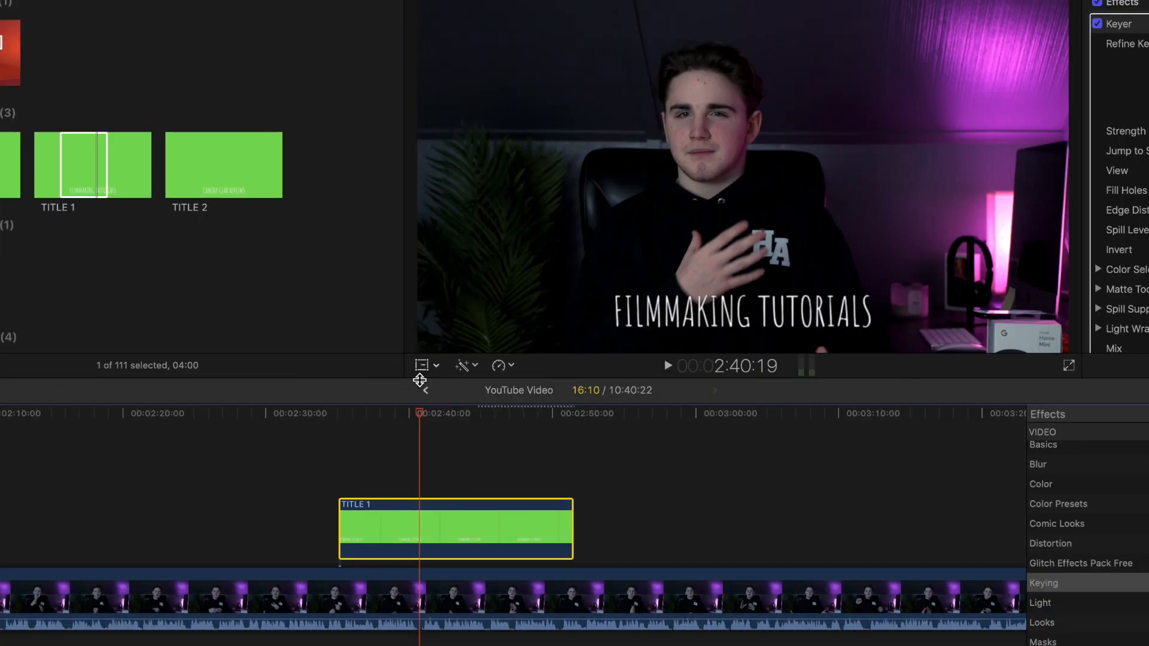
{"action": "left_click", "coordinate": [422, 365]}
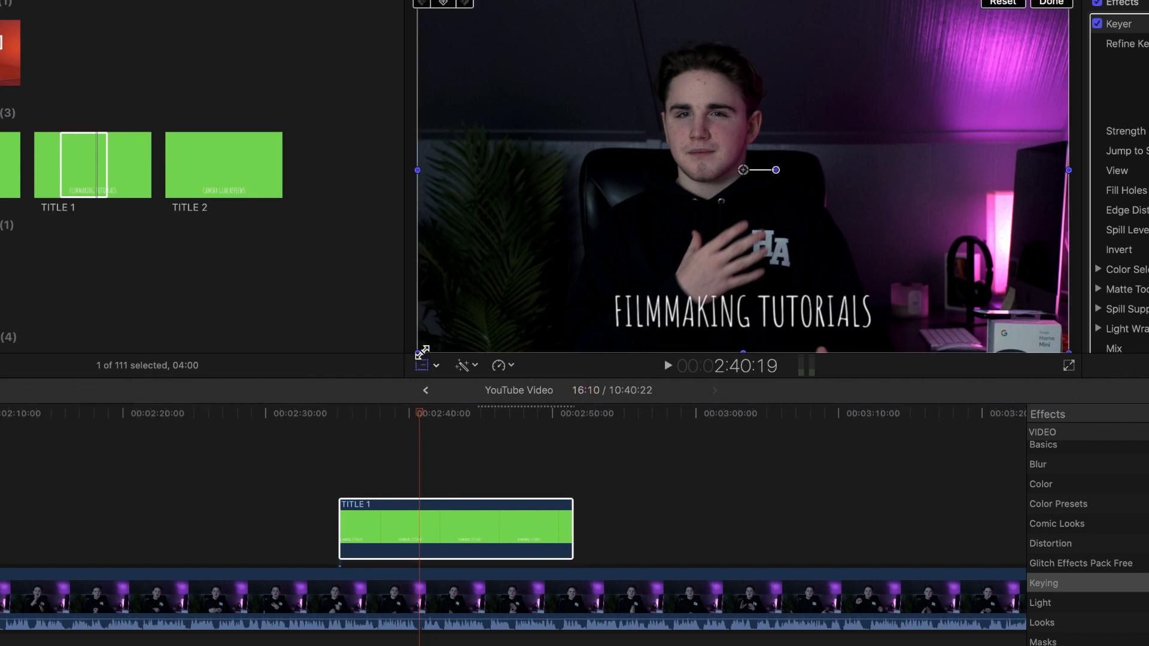
{"action": "left_click", "coordinate": [442, 524]}
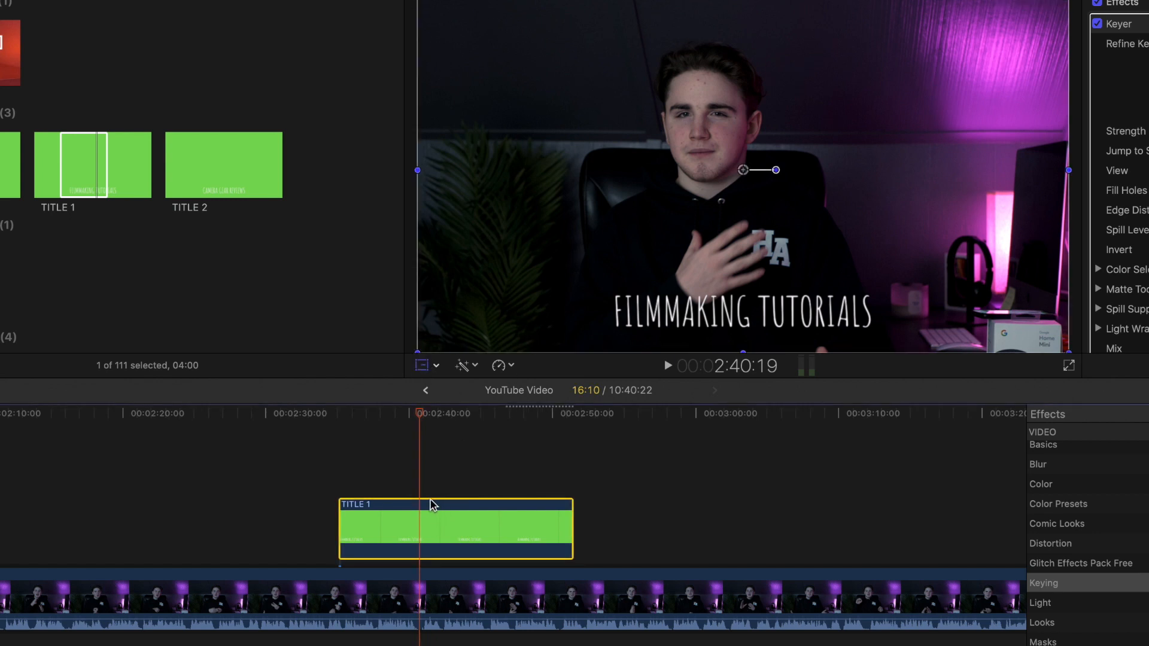
{"action": "left_click_drag", "start_coordinate": [724, 308], "coordinate": [726, 255]}
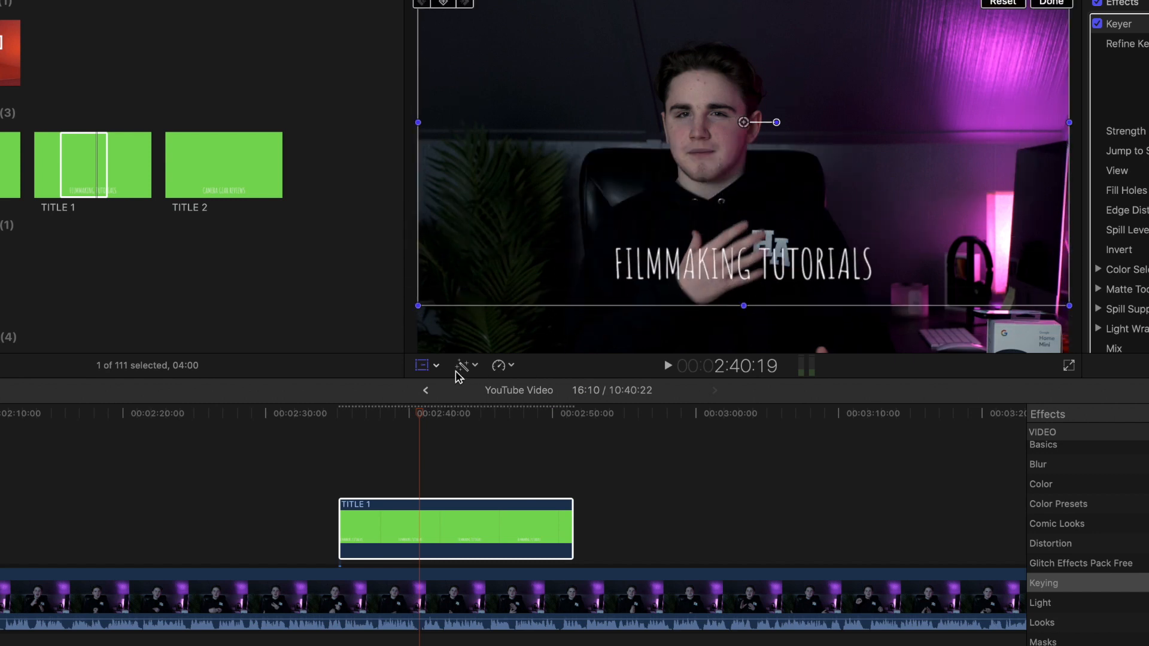
Crop the TITLE 1 clip in Trim mode, cutting about a fifth of the frame off its left side, and finish cropping.
{"action": "left_click", "coordinate": [436, 366]}
{"action": "left_click", "coordinate": [458, 405]}
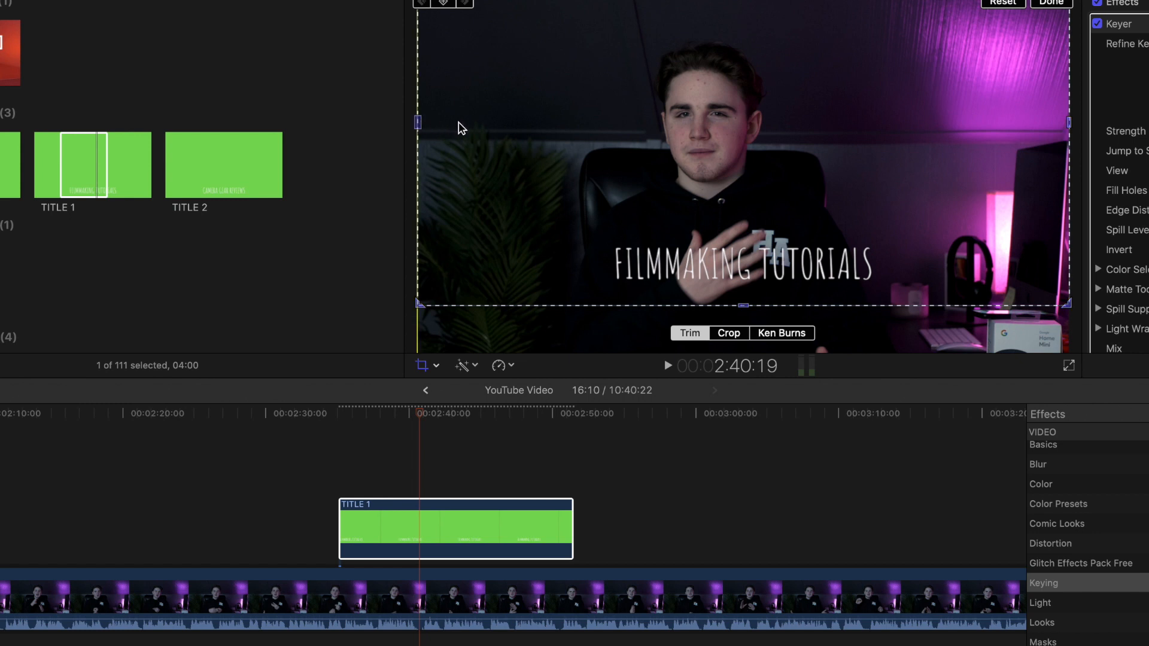
{"action": "left_click_drag", "start_coordinate": [459, 126], "coordinate": [561, 174]}
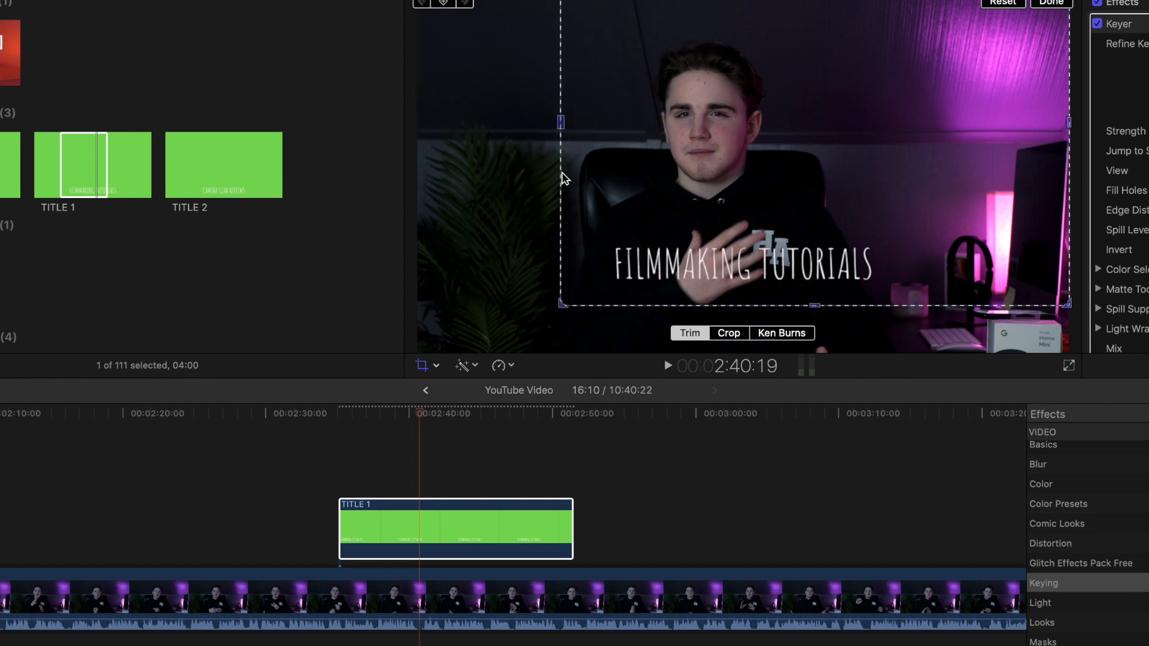
{"action": "left_click", "coordinate": [1052, 3]}
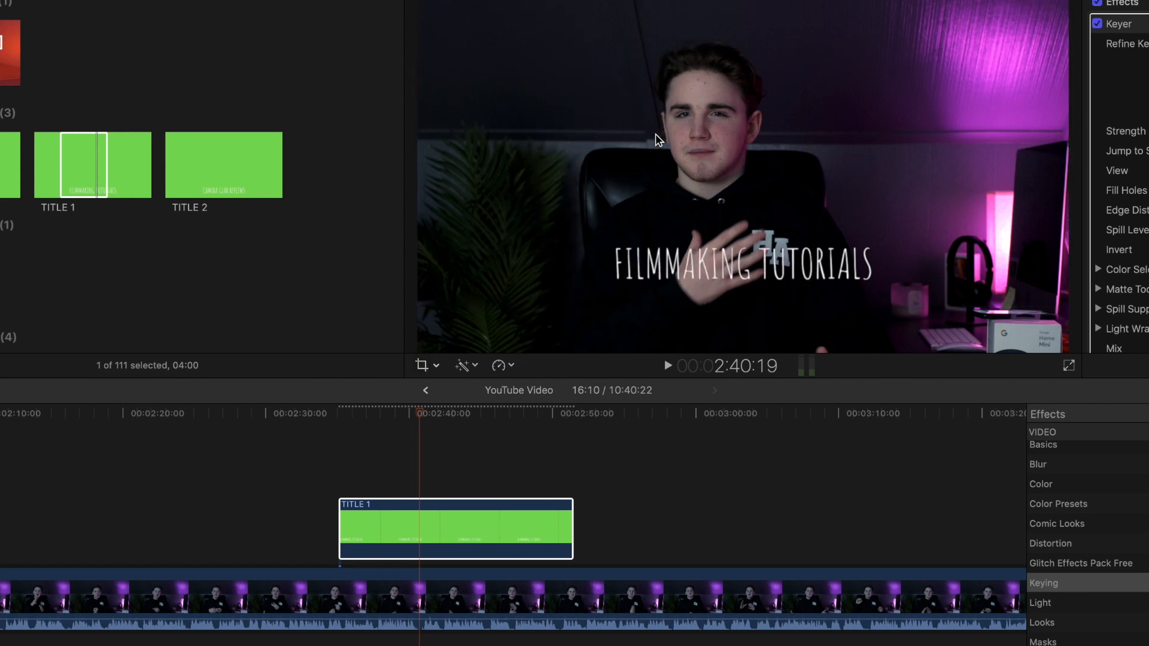
{"action": "left_click", "coordinate": [506, 366]}
{"action": "mouse_move", "coordinate": [575, 398]}
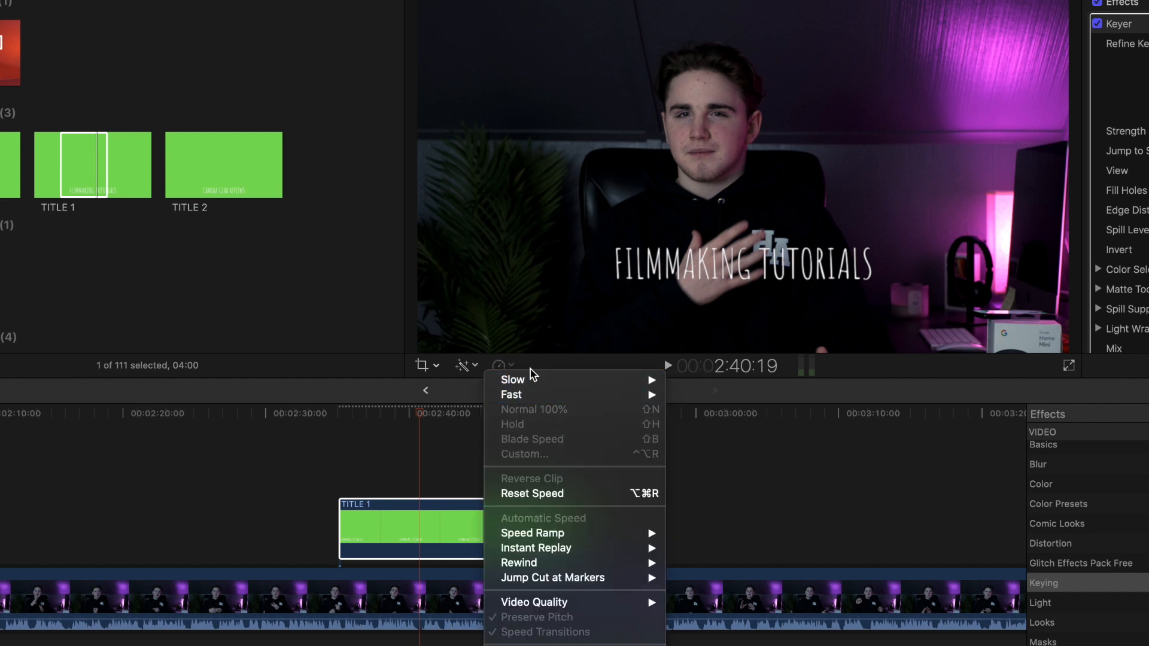
{"action": "left_click", "coordinate": [467, 381]}
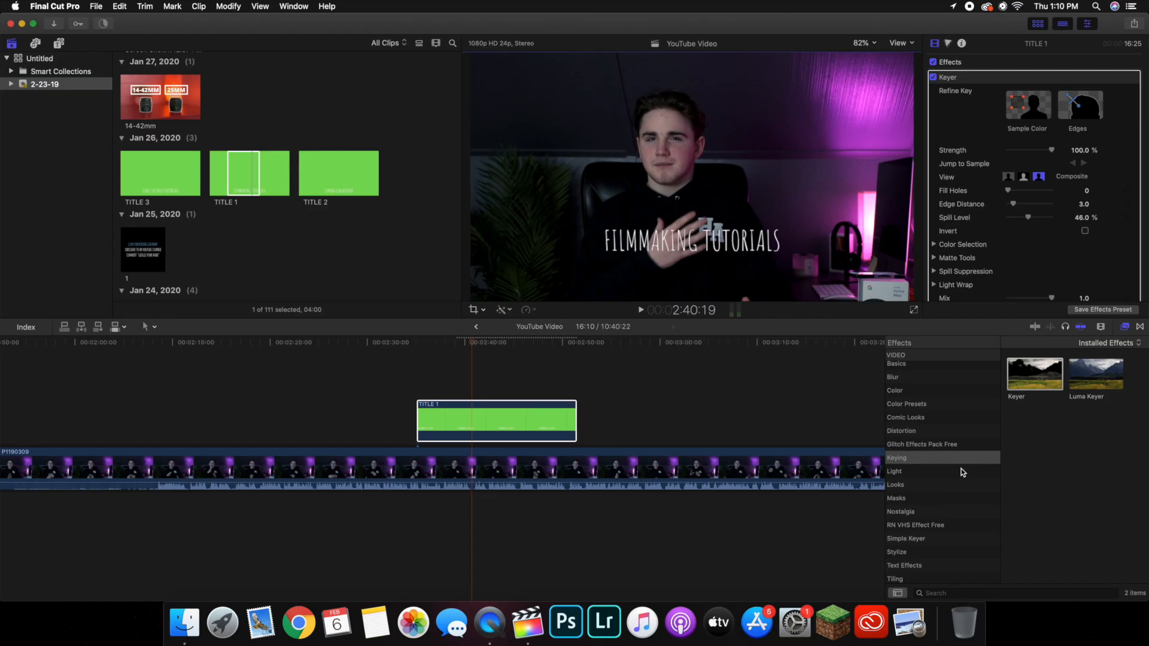
Show the Blur effects and connect the 14-42mm clip from the event above the P1190309 clip at about 2:17.
{"action": "scroll", "coordinate": [962, 472], "scroll_direction": "up", "scroll_amount": 3}
{"action": "left_click", "coordinate": [911, 424]}
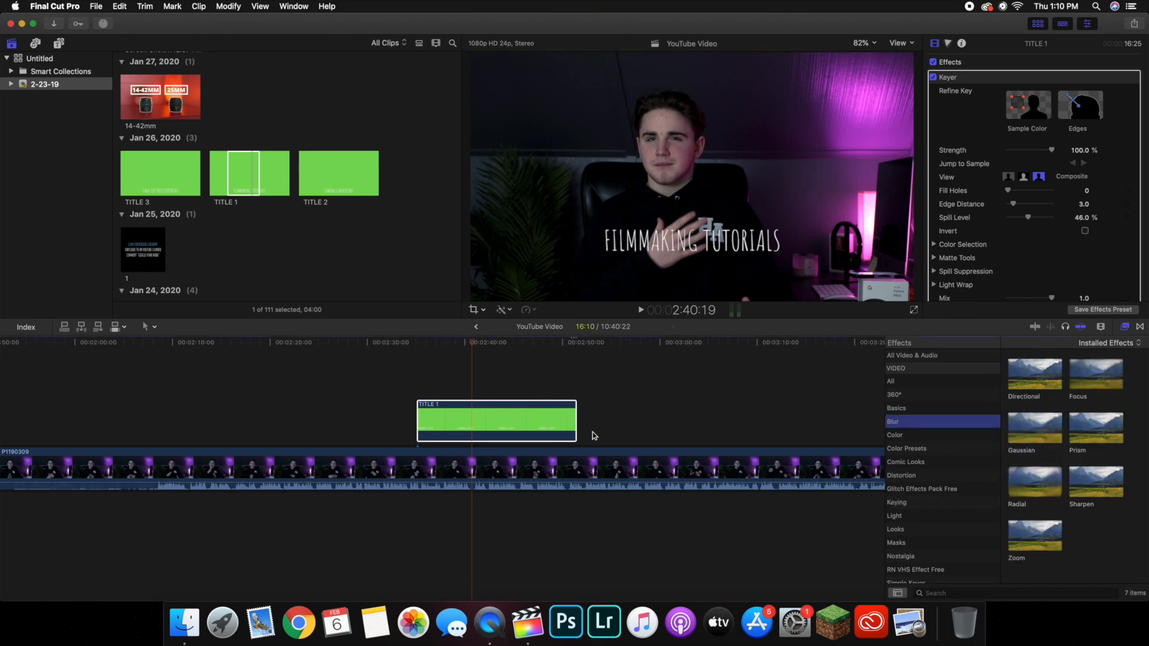
{"action": "left_click_drag", "start_coordinate": [165, 93], "coordinate": [251, 420]}
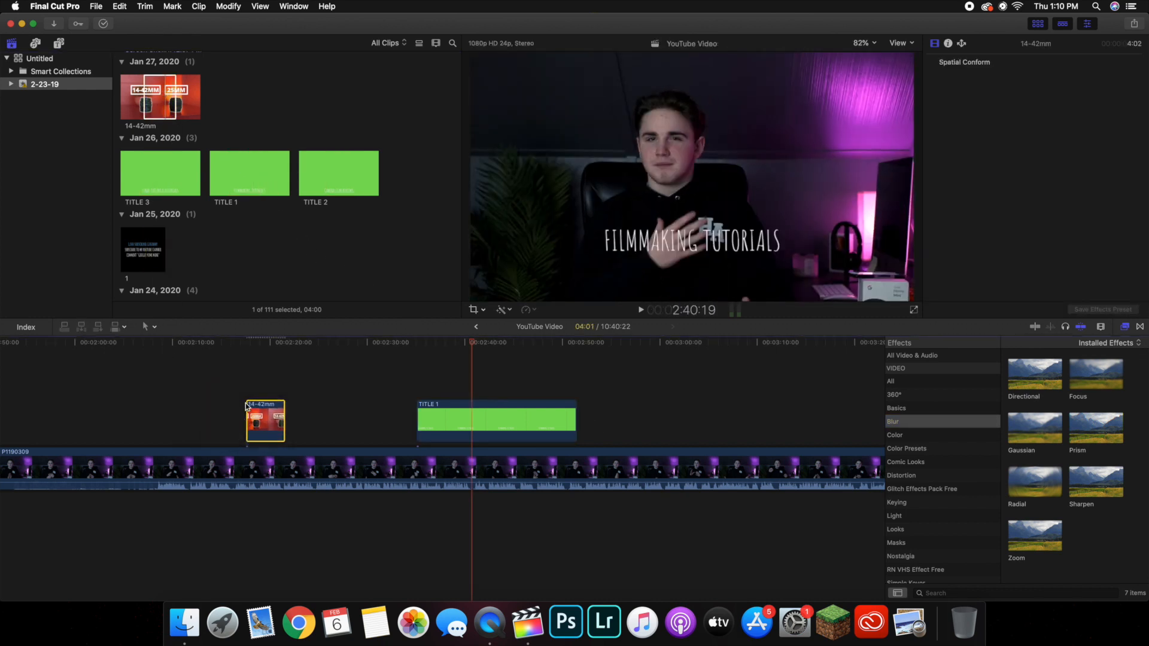
Split the P1190309 clip at the start and end of the 14-42mm clip, at 2:17:14 and 2:21:15.
{"action": "left_click", "coordinate": [266, 389]}
{"action": "key", "text": "super+equal"}
{"action": "key", "text": "super+equal"}
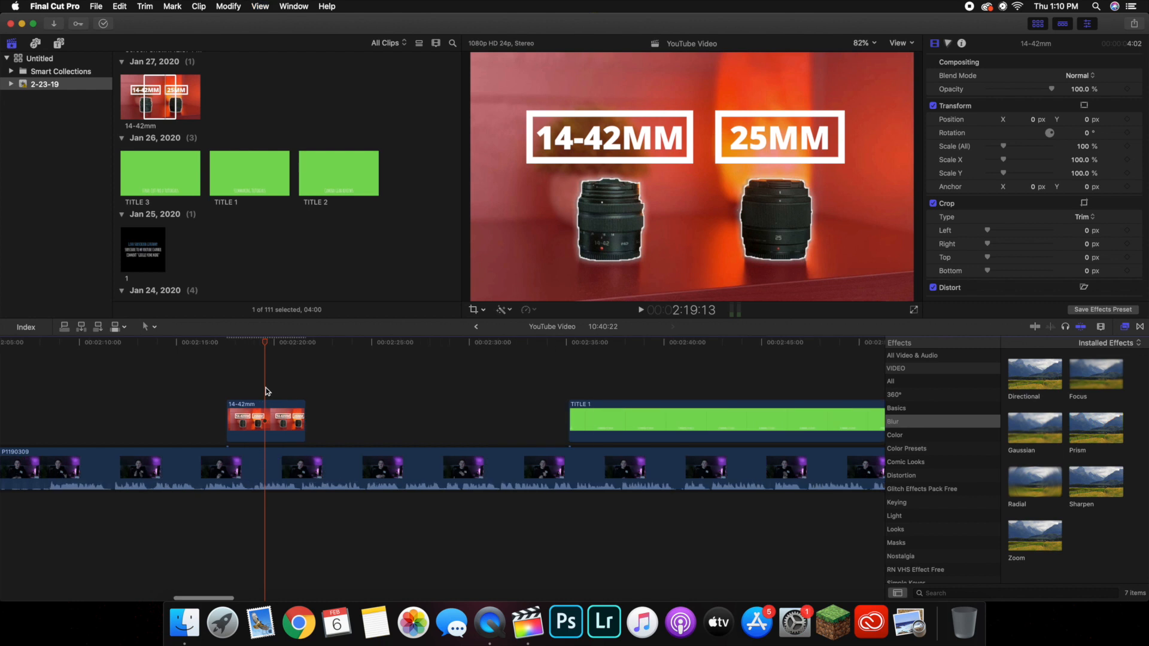
{"action": "scroll", "coordinate": [269, 388], "scroll_direction": "left", "scroll_amount": 2}
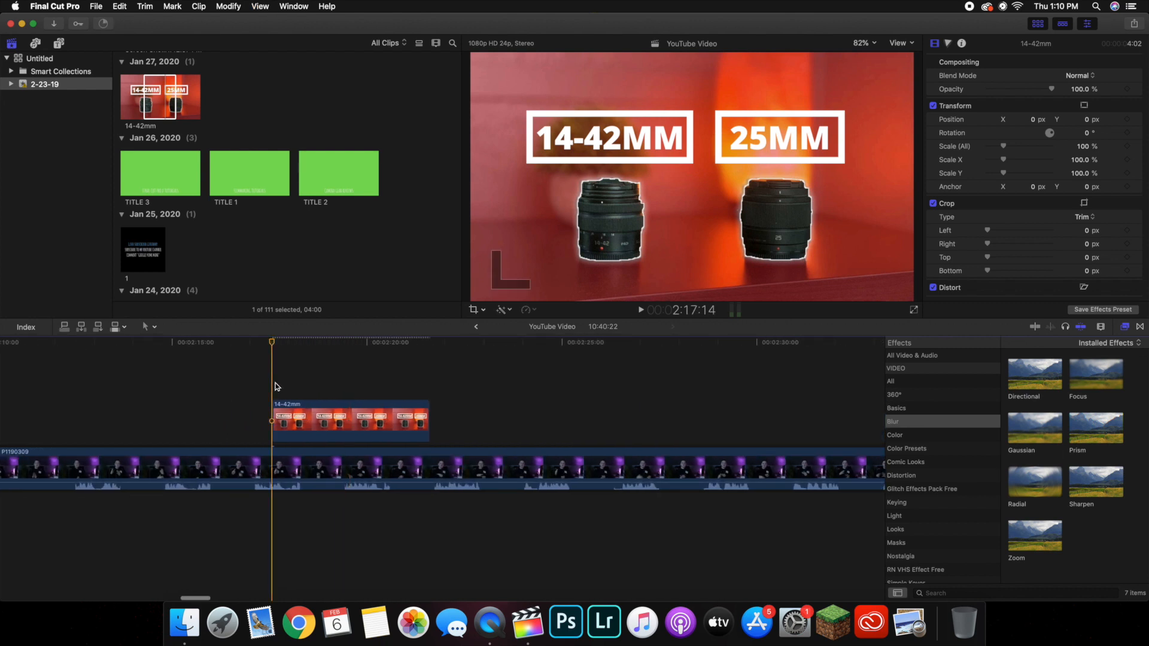
{"action": "left_click", "coordinate": [272, 466]}
{"action": "key", "text": "super+b"}
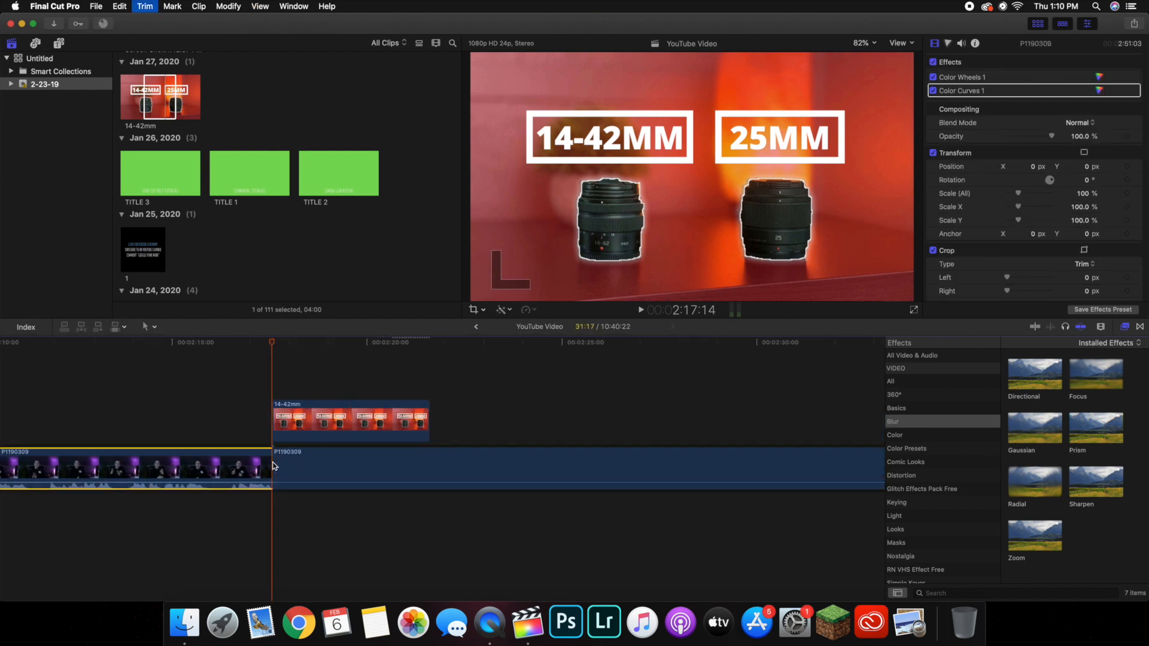
{"action": "left_click", "coordinate": [431, 464]}
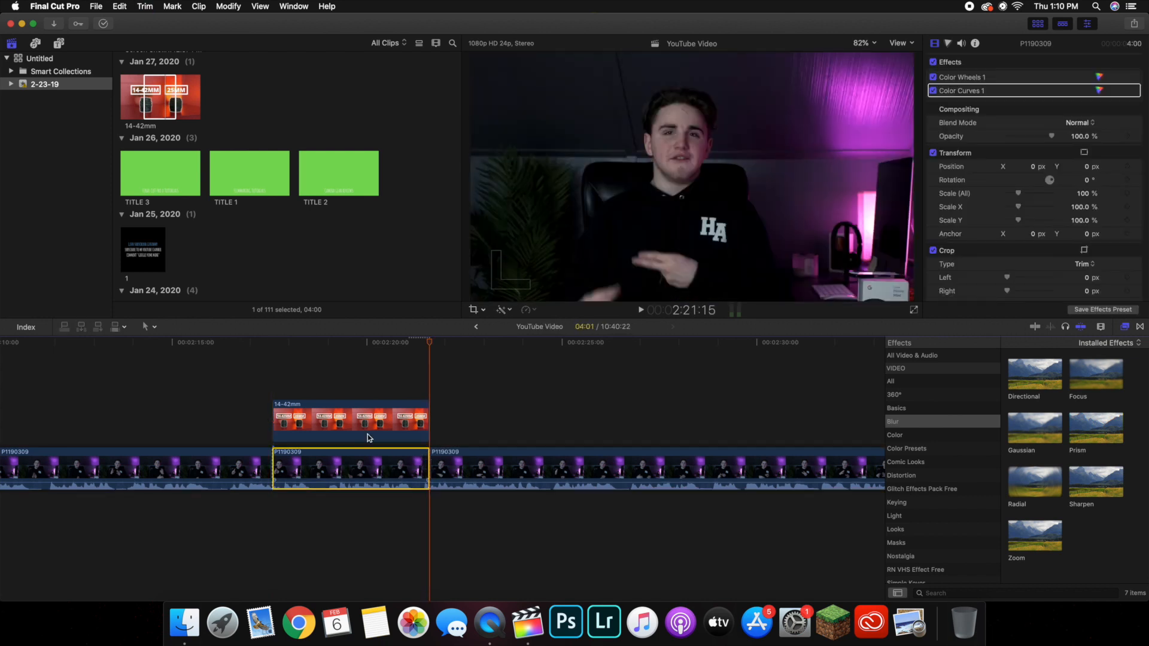
Apply the Gaussian blur effect to the P1190309 segment under the 14-42mm clip and select the 14-42mm clip.
{"action": "left_click", "coordinate": [370, 383]}
{"action": "left_click", "coordinate": [380, 468]}
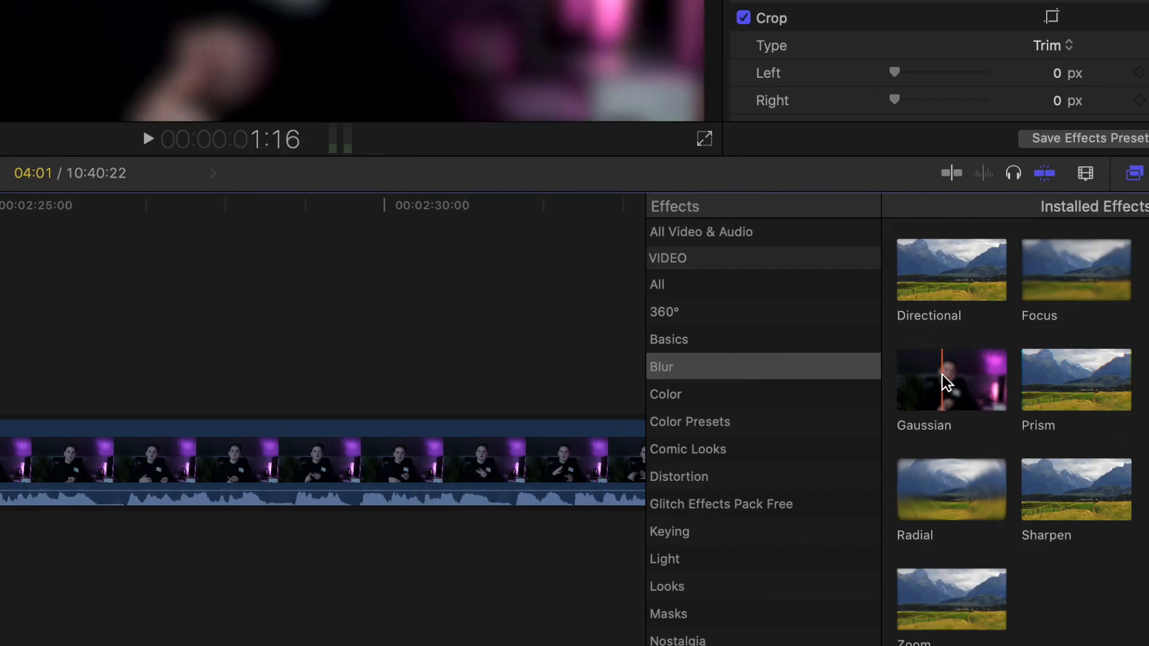
{"action": "left_click_drag", "start_coordinate": [952, 386], "coordinate": [0, 453]}
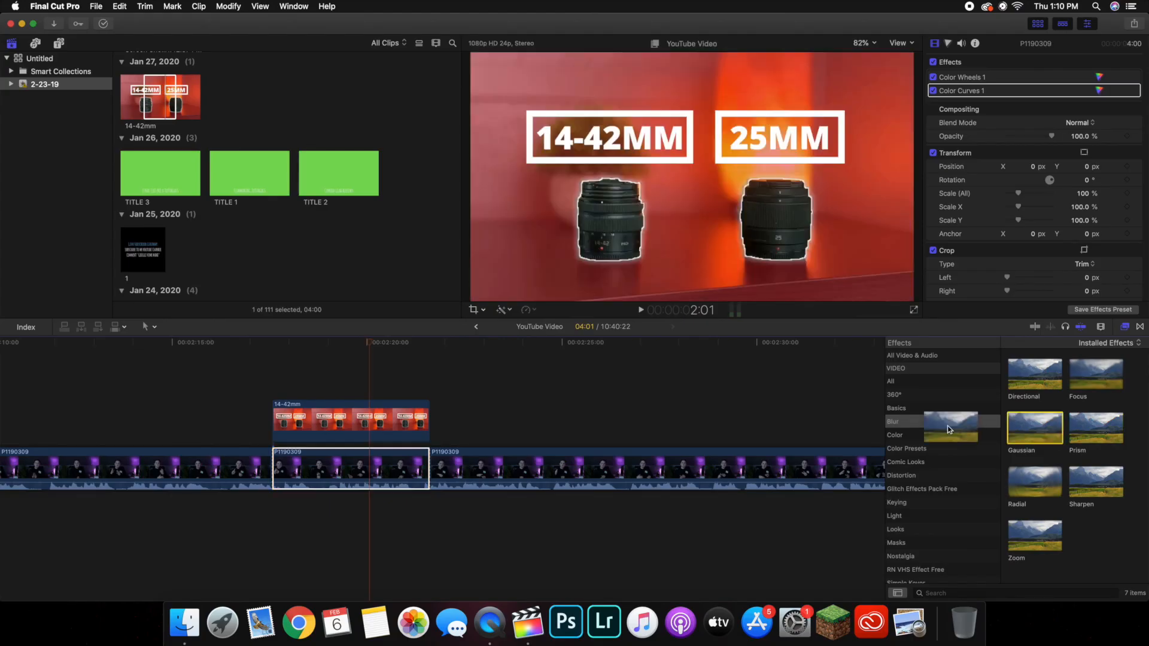
{"action": "left_click_drag", "start_coordinate": [383, 462], "coordinate": [366, 467]}
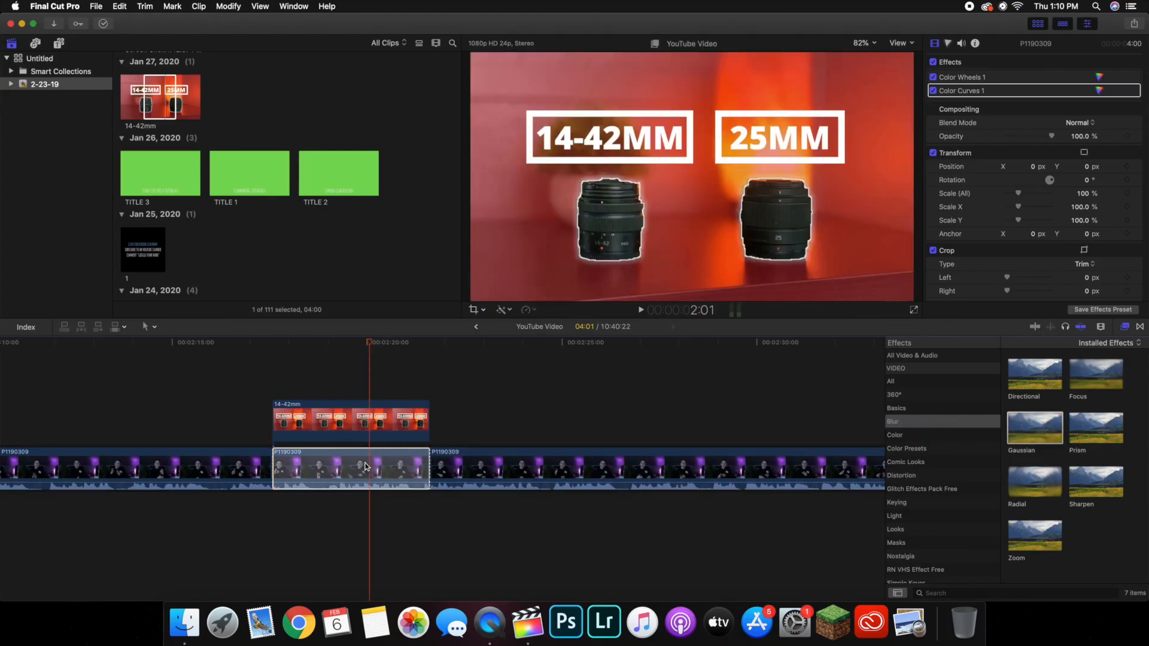
{"action": "left_click", "coordinate": [365, 423]}
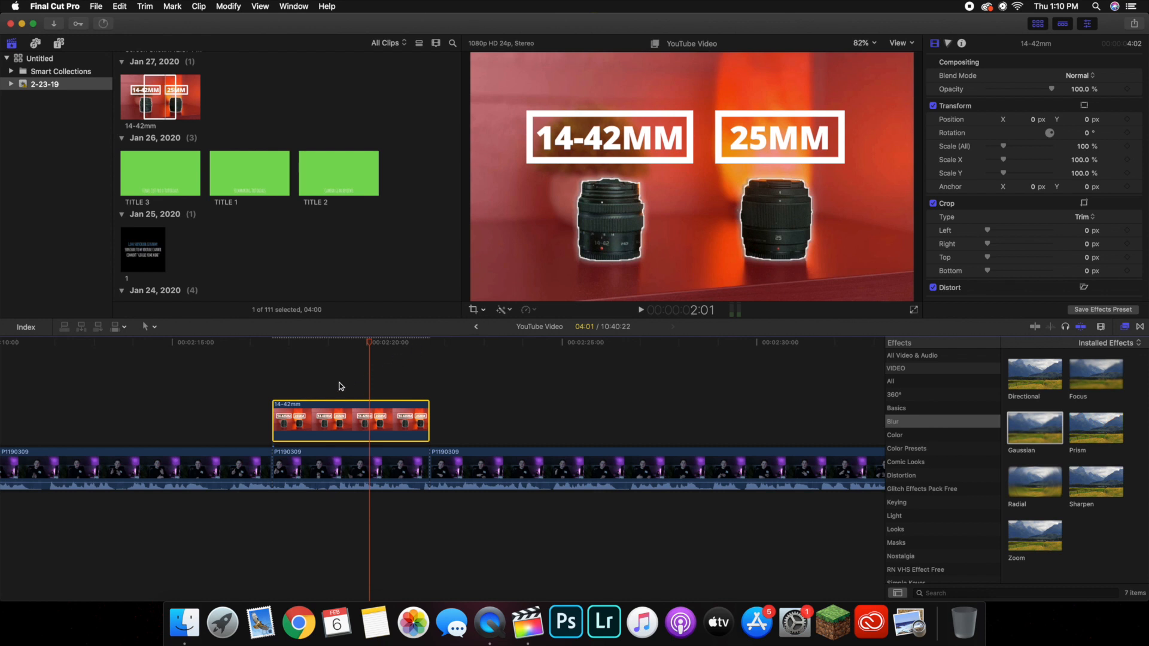